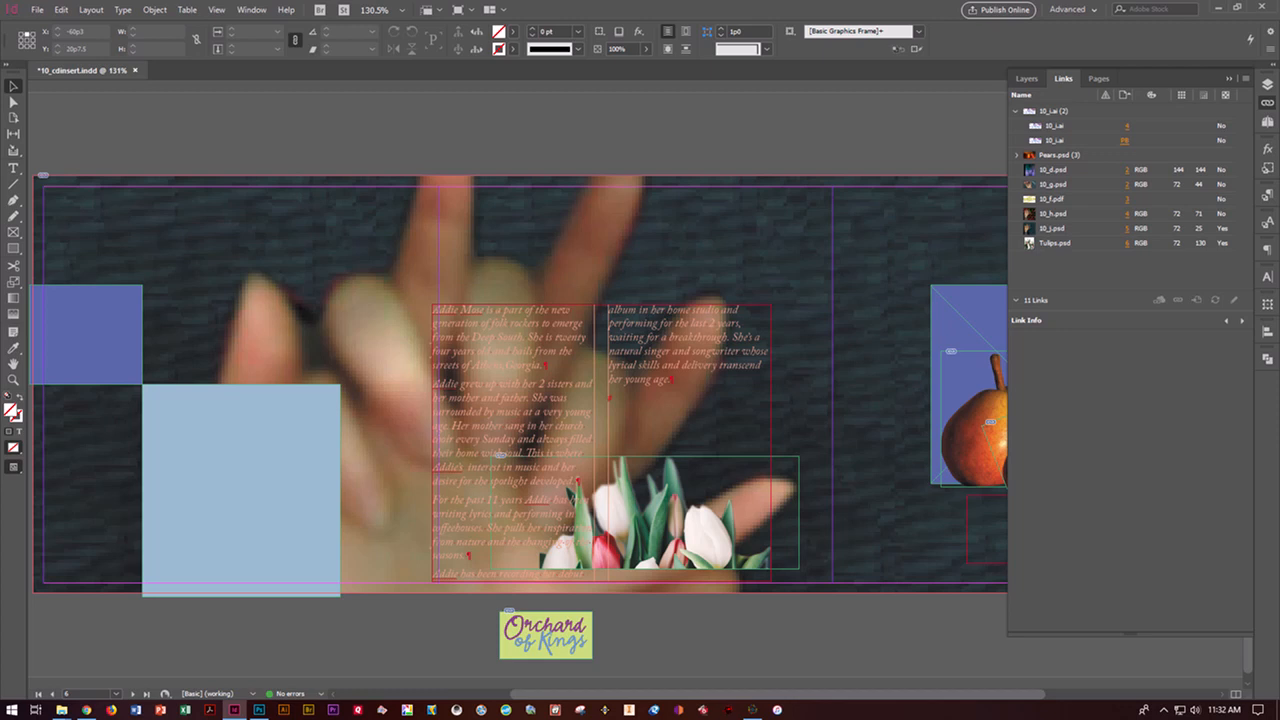
- Select the 10_j.psd link and go to that hand photo in the layout
{"action": "left_click", "coordinate": [635, 385]}
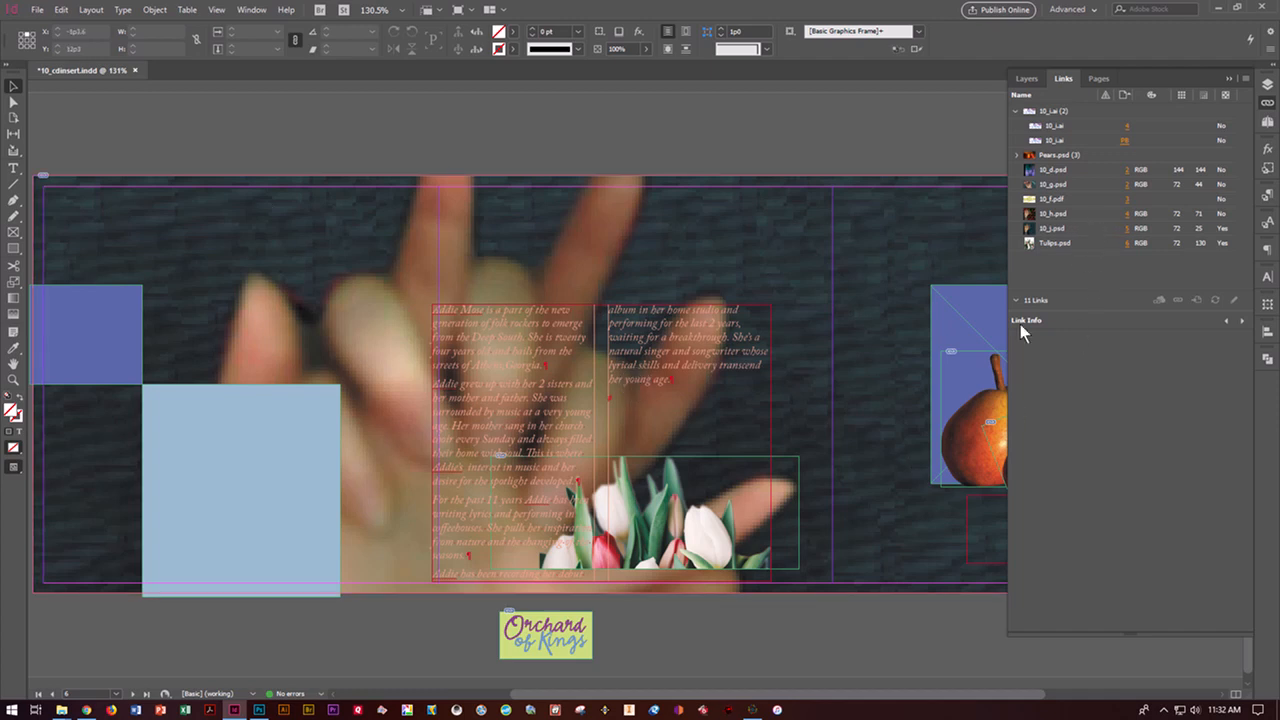
{"action": "left_click", "coordinate": [635, 385]}
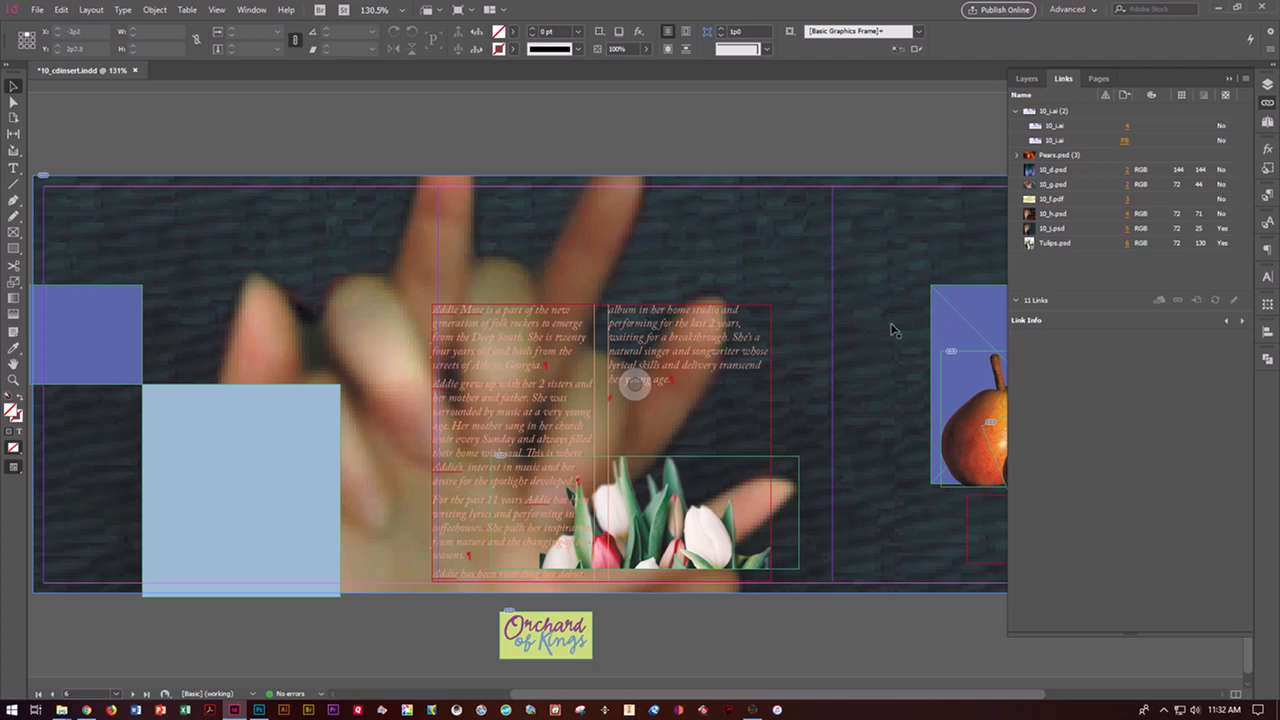
{"action": "left_click", "coordinate": [1064, 232]}
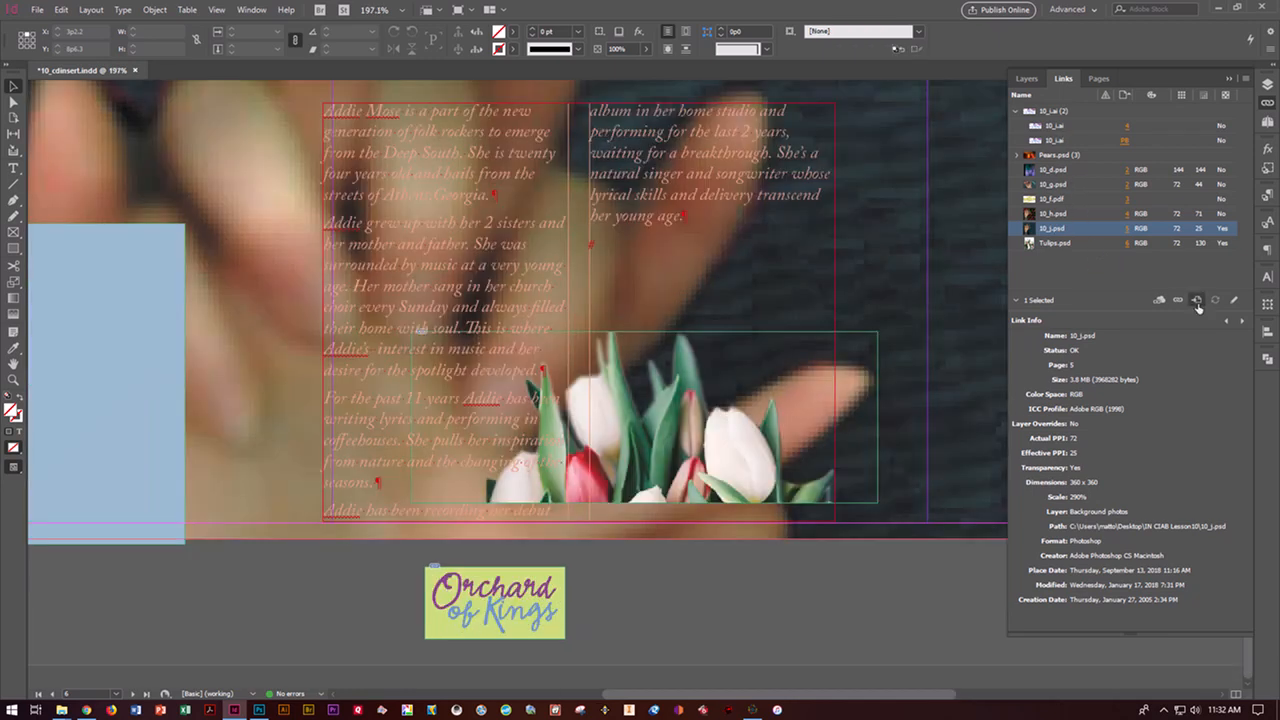
{"action": "left_click", "coordinate": [1196, 299]}
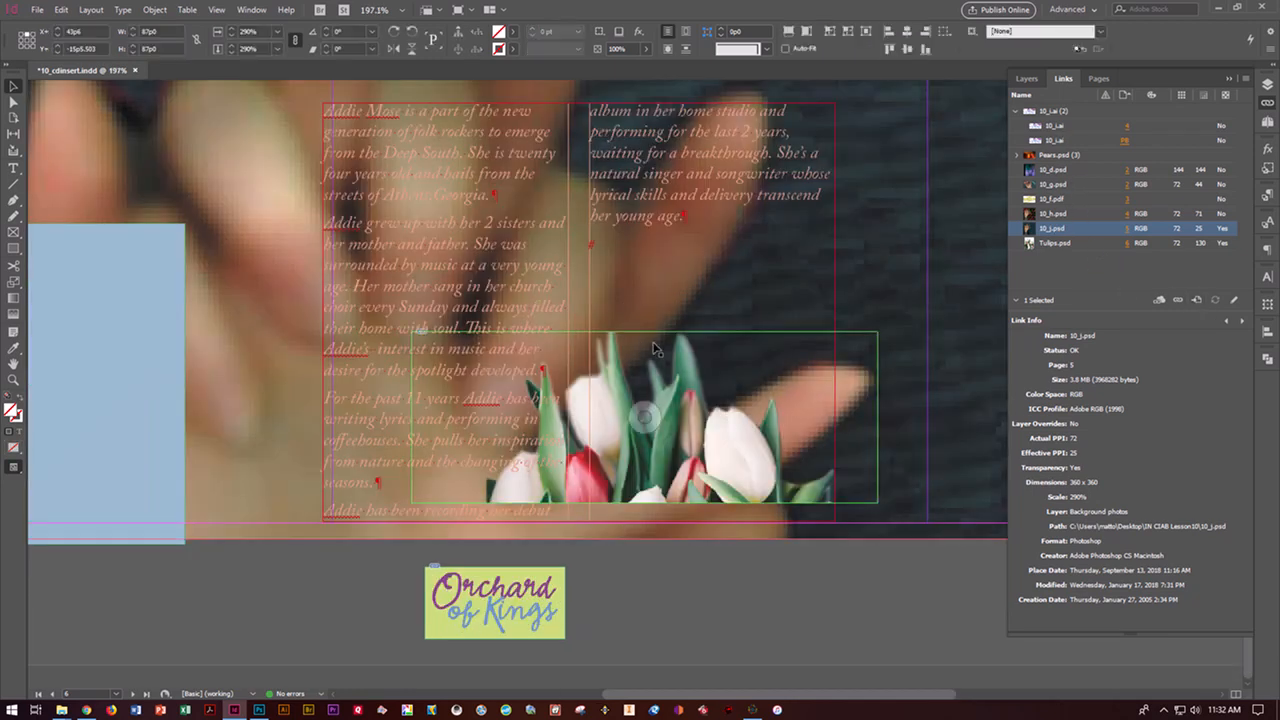
- Open the hand photo's object layer options and hide its simple background layer
{"action": "left_click", "coordinate": [160, 12]}
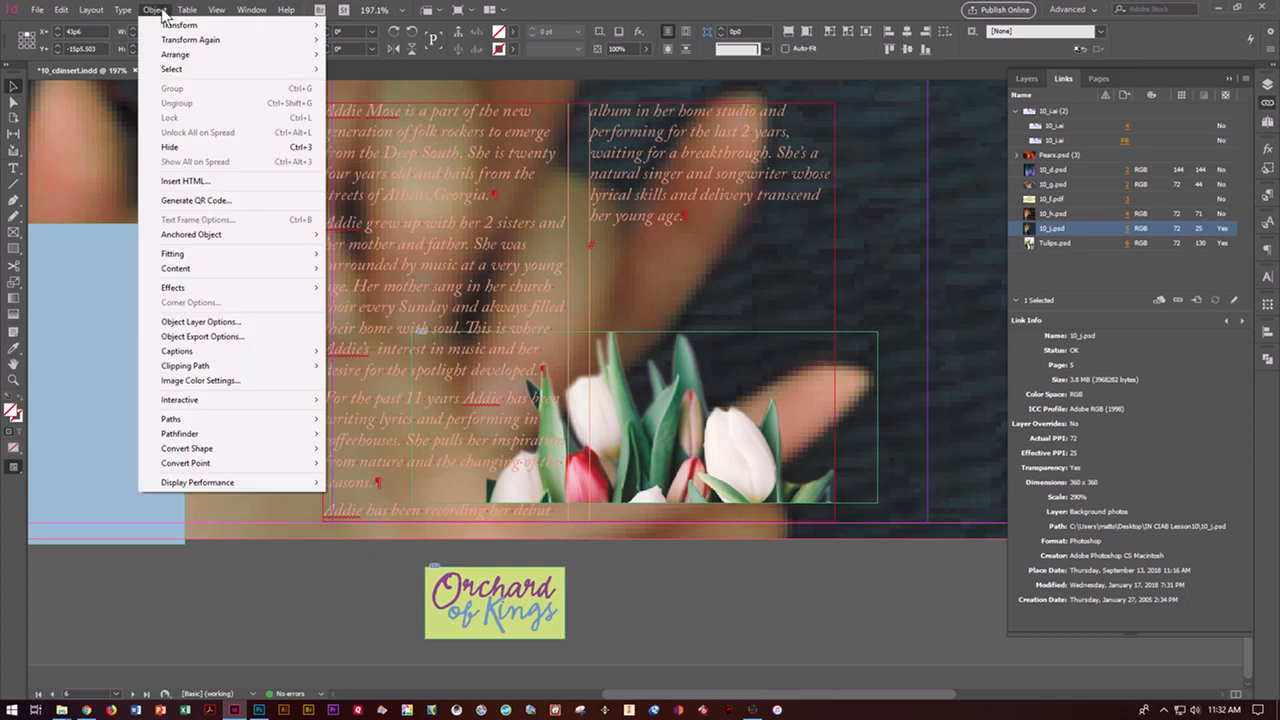
{"action": "left_click", "coordinate": [195, 322]}
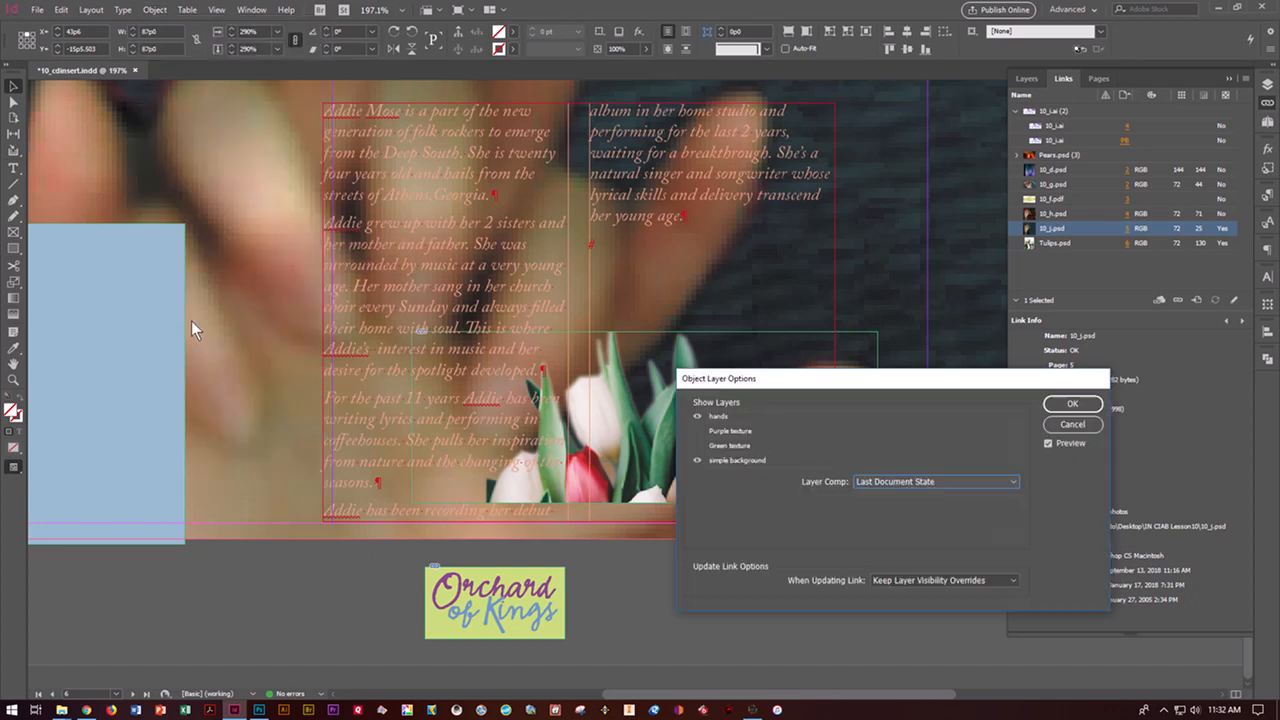
{"action": "left_click", "coordinate": [697, 460]}
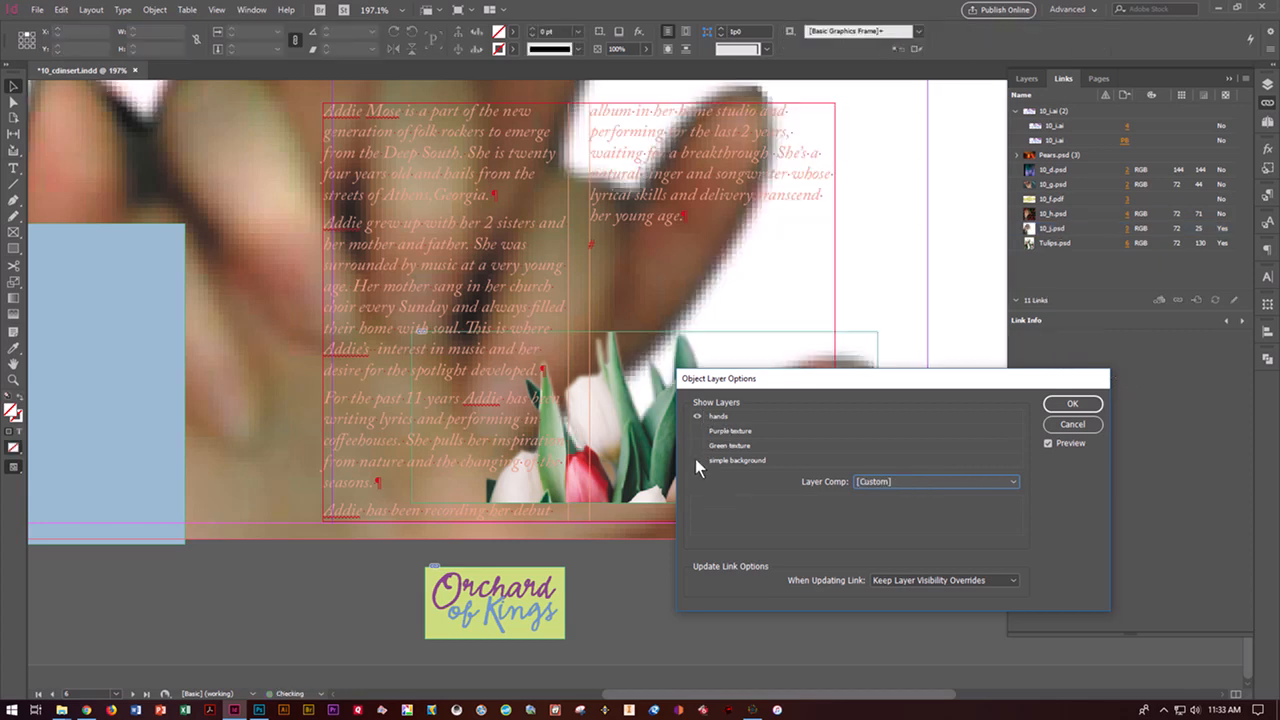
{"action": "key", "text": "ctrl+minus"}
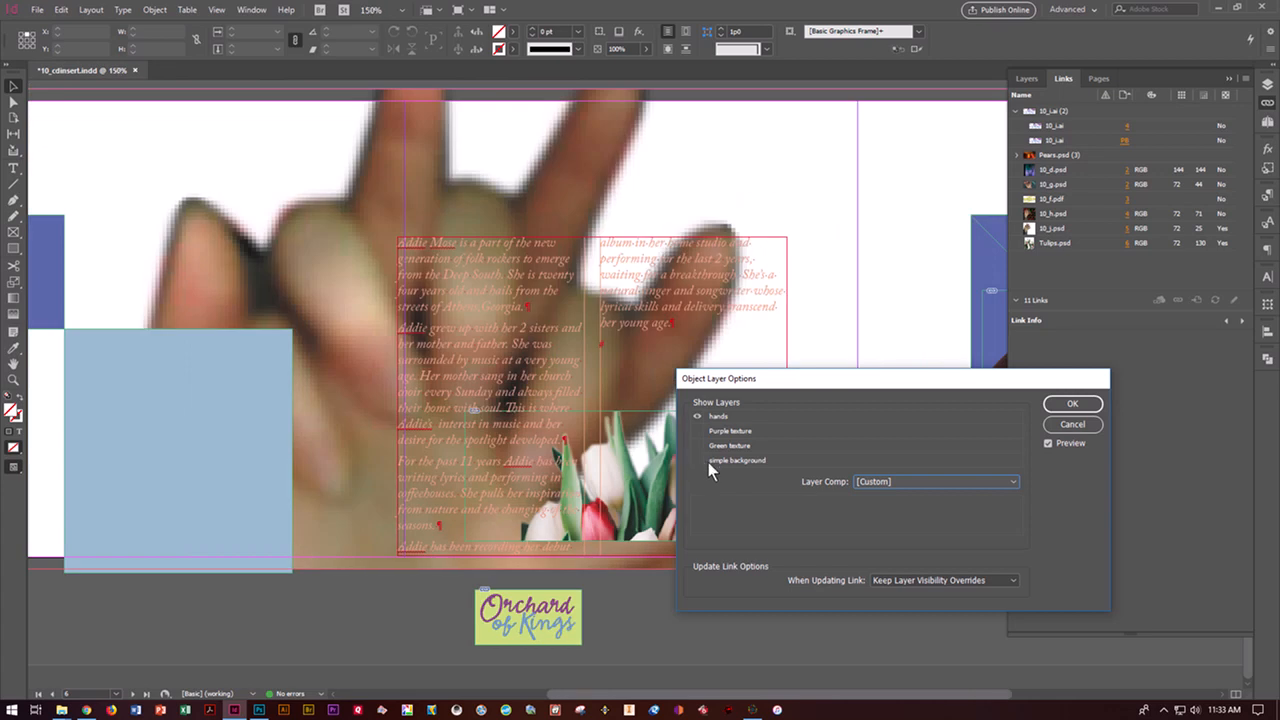
- Show the photo's Green texture and Purple texture layers and apply the layer options
{"action": "left_click", "coordinate": [697, 445]}
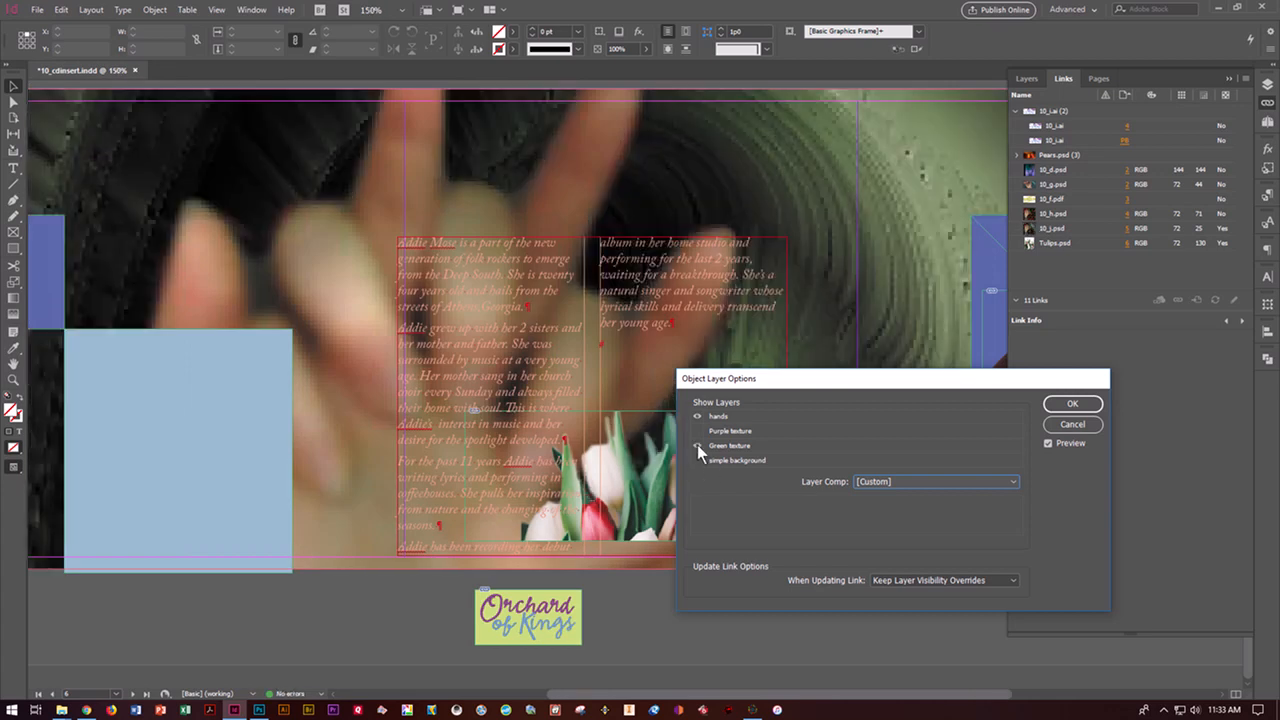
{"action": "key", "text": "ctrl+minus"}
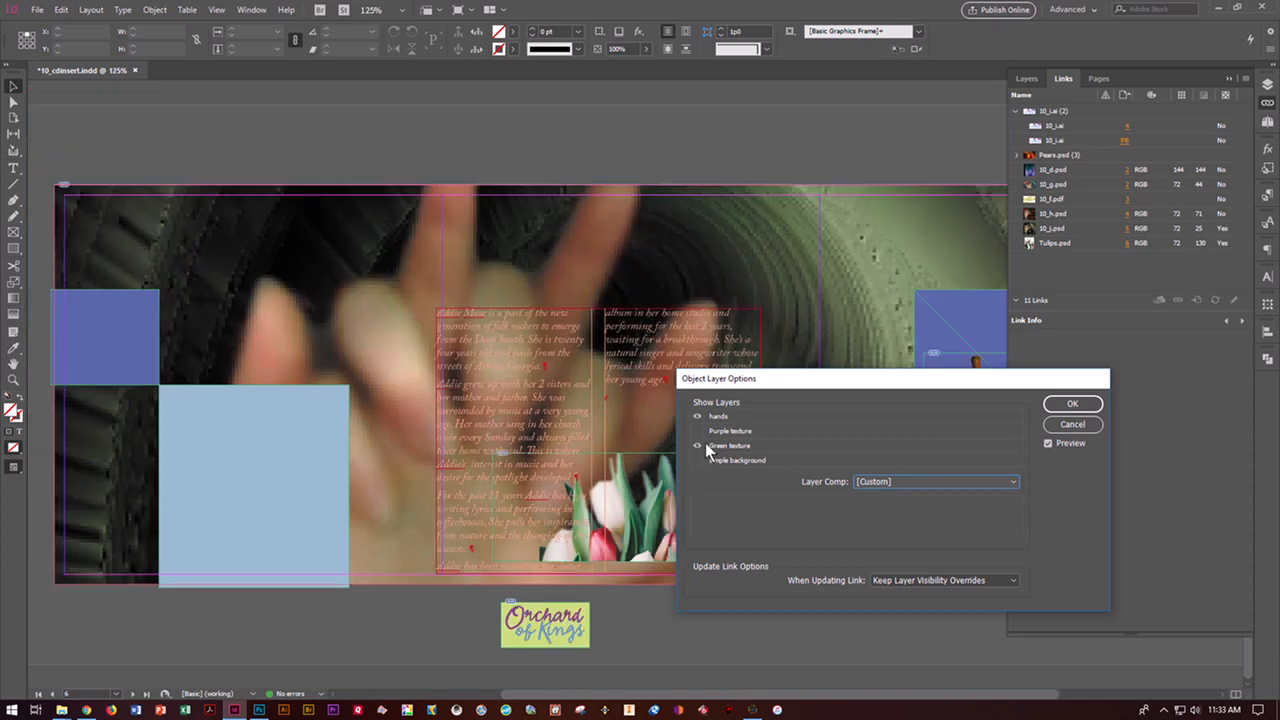
{"action": "left_click", "coordinate": [697, 430]}
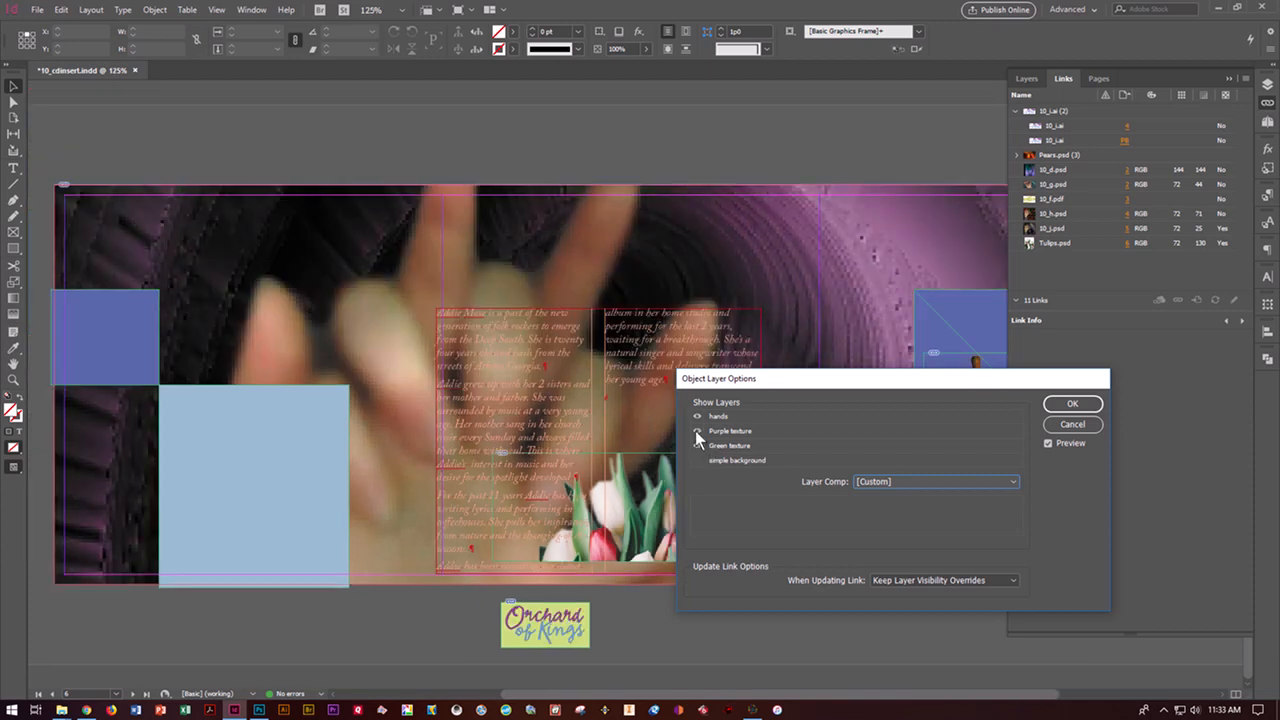
{"action": "left_click", "coordinate": [697, 446]}
{"action": "left_click", "coordinate": [698, 447]}
{"action": "left_click", "coordinate": [1057, 425]}
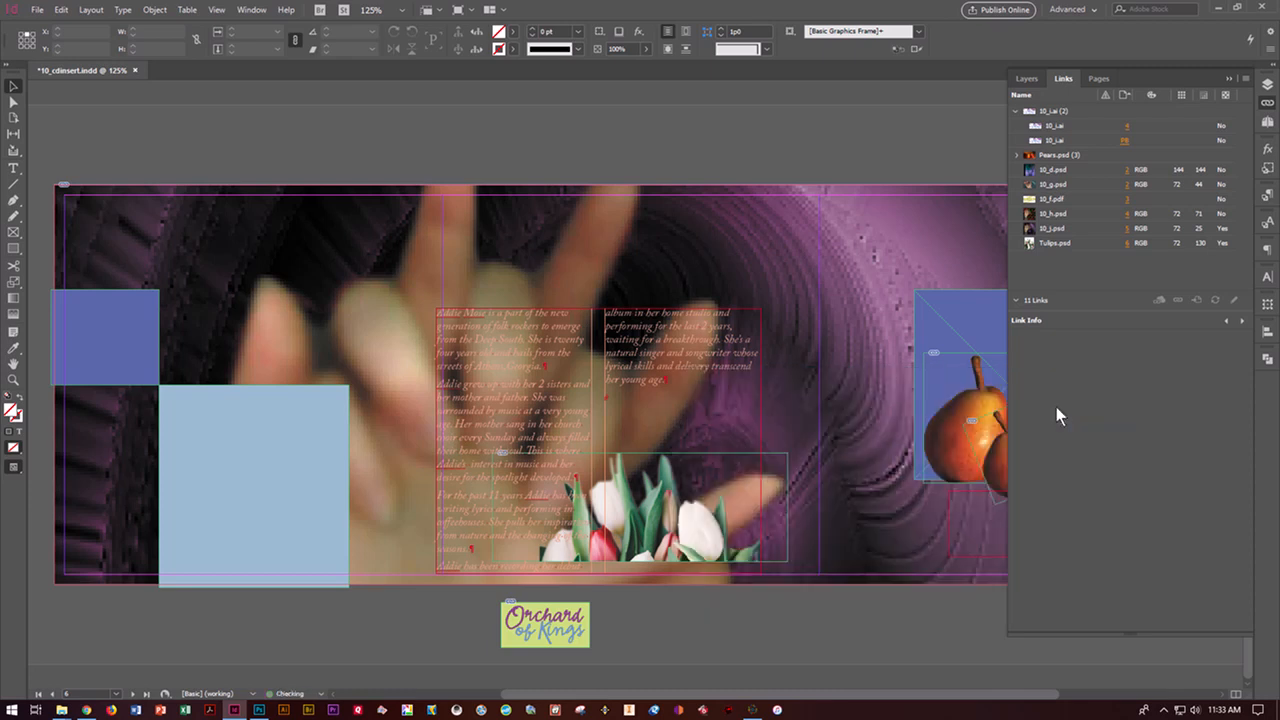
- Check the link info of 10_j.psd for its layer overrides
{"action": "left_click", "coordinate": [1055, 230]}
{"action": "left_click", "coordinate": [1016, 300]}
{"action": "left_click", "coordinate": [1016, 300]}
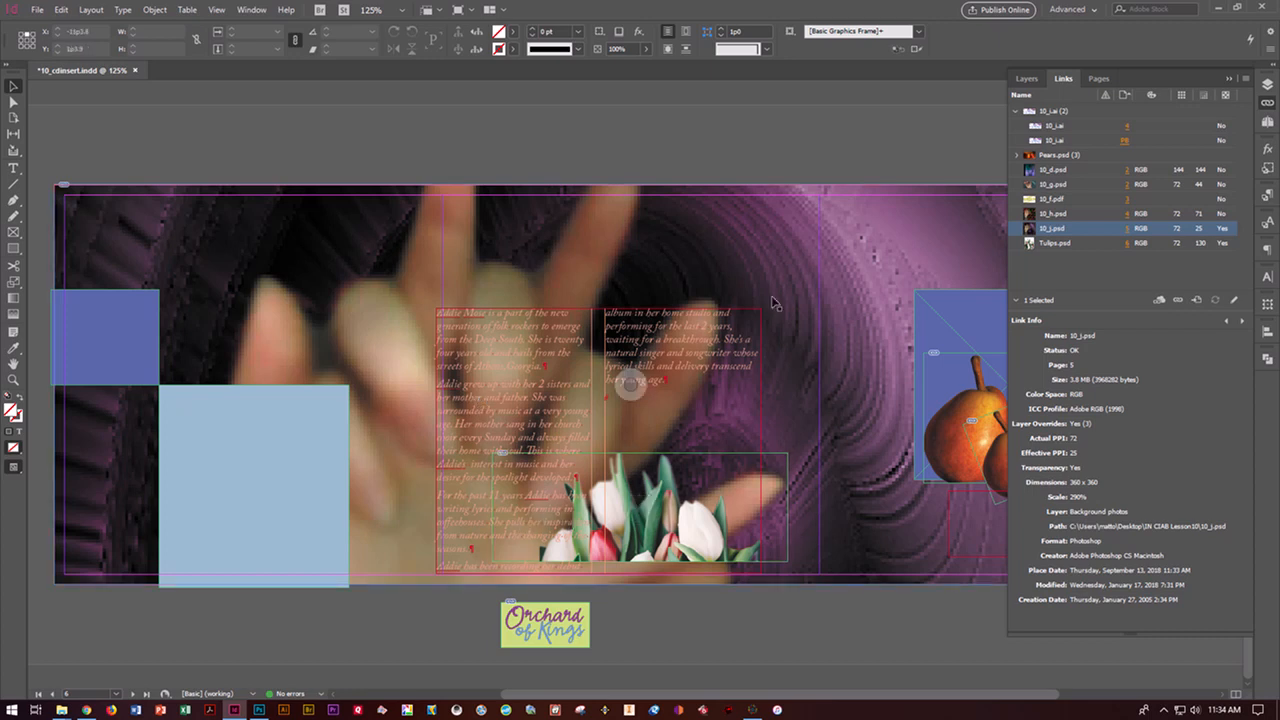
- Display the document's layers and make the Text layer active
{"action": "left_click", "coordinate": [1026, 80]}
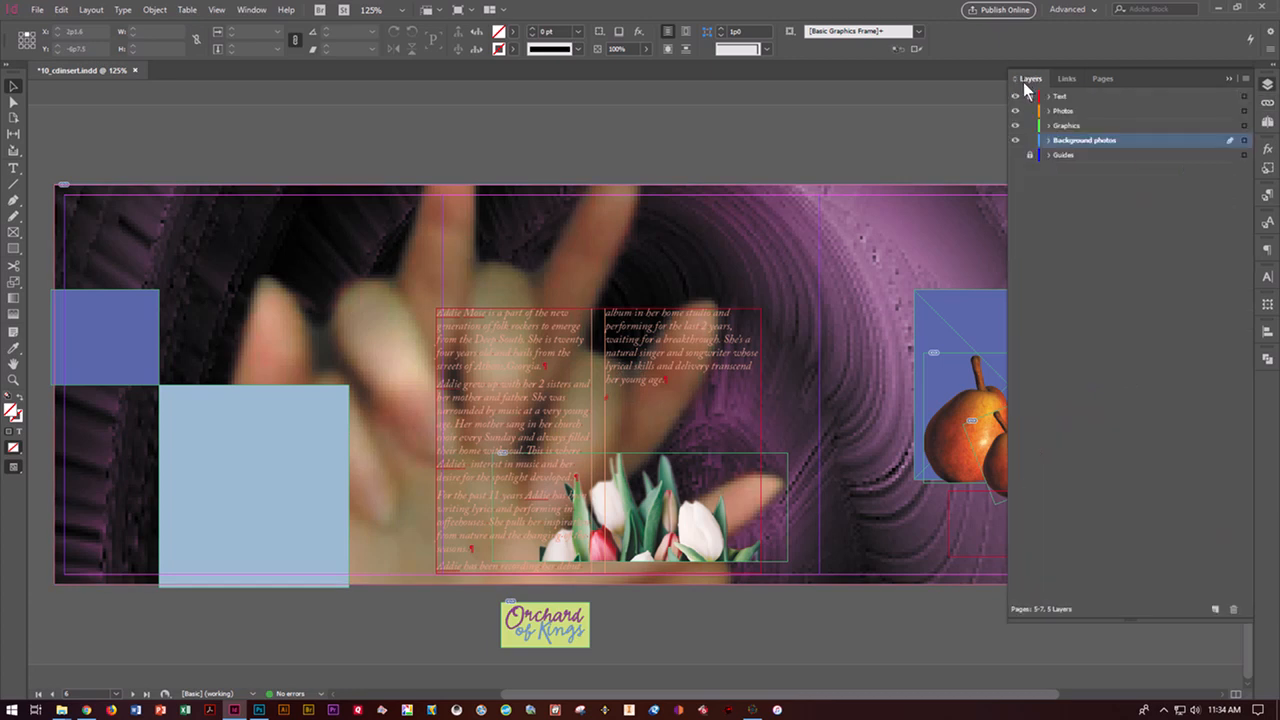
{"action": "left_click", "coordinate": [1078, 96]}
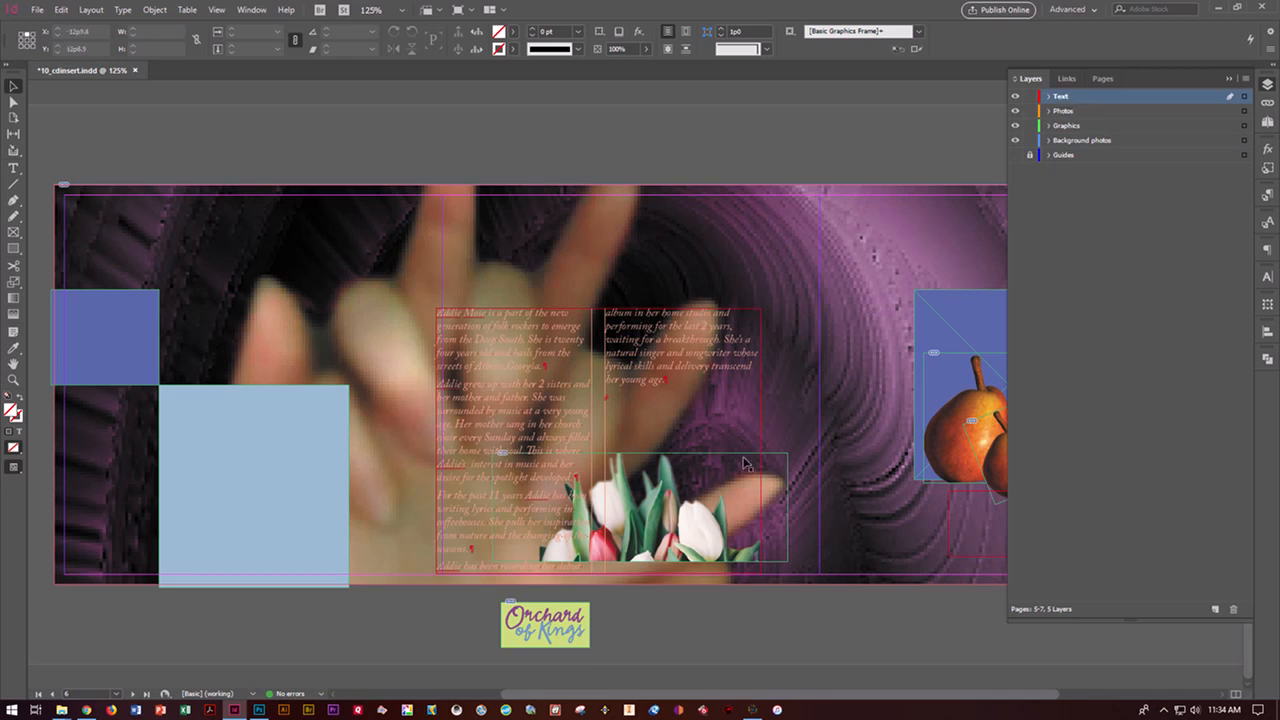
- Try moving the Orchard of Kings logo from the pasteboard onto the first text column, and undo the move
{"action": "left_click", "coordinate": [586, 634]}
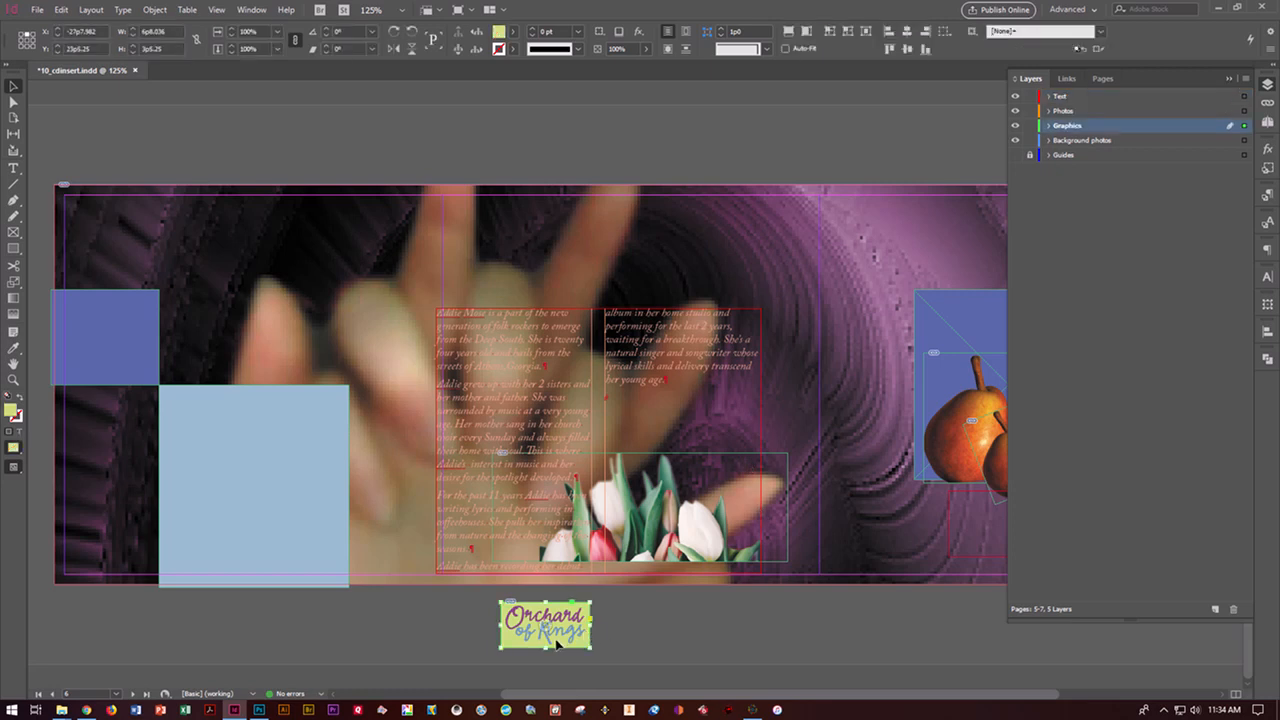
{"action": "left_click_drag", "start_coordinate": [573, 628], "coordinate": [531, 394]}
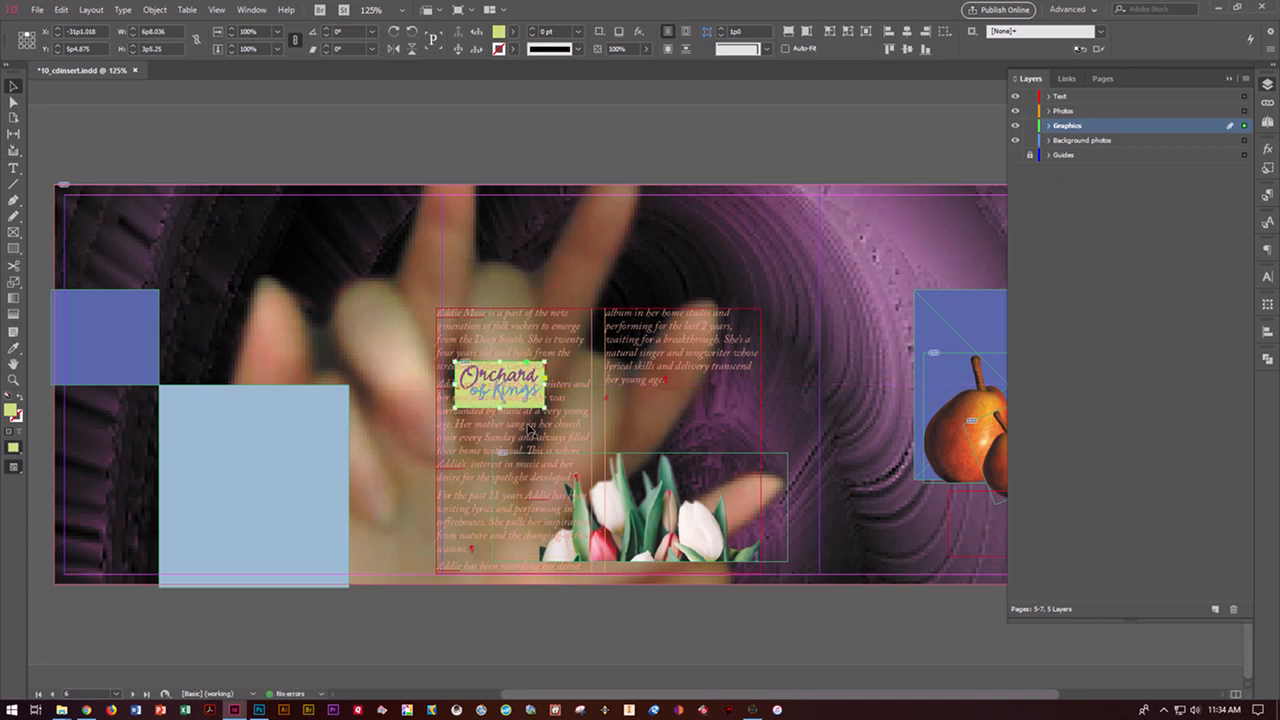
{"action": "key", "text": "ctrl+z"}
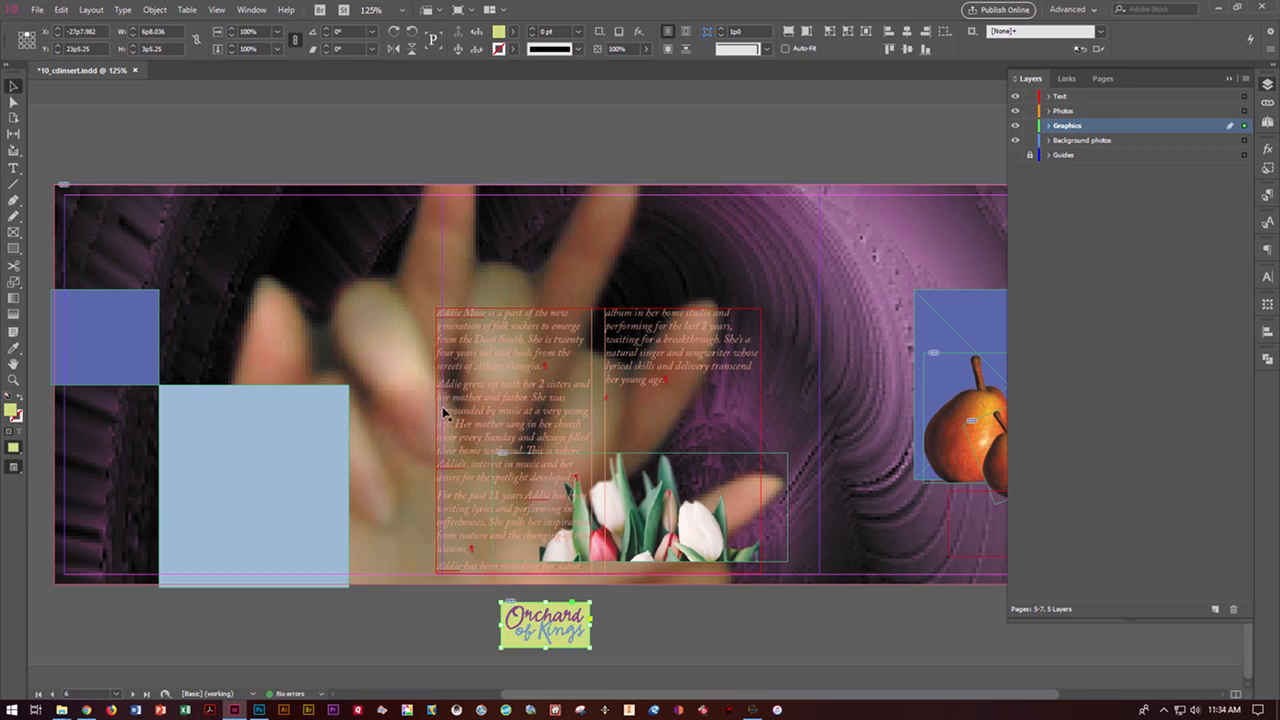
- Turn the display of hidden characters off and back on
{"action": "left_click", "coordinate": [430, 11]}
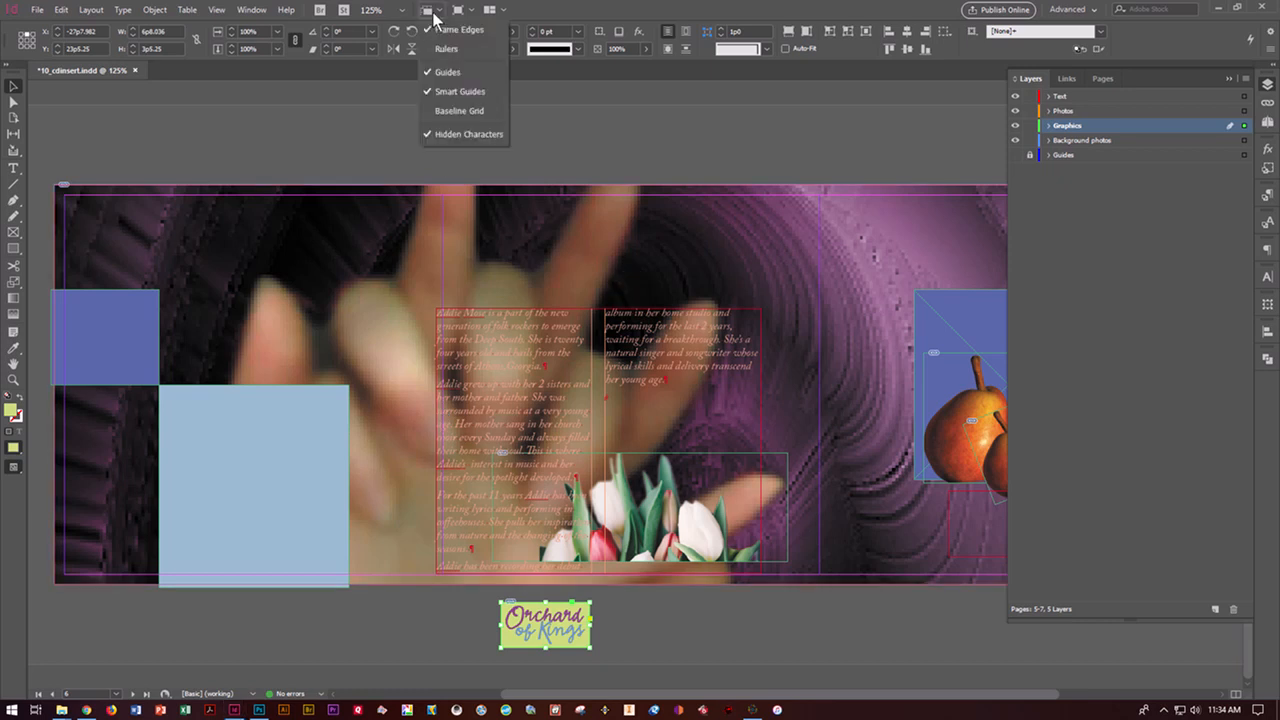
{"action": "left_click", "coordinate": [452, 134]}
{"action": "left_click", "coordinate": [432, 12]}
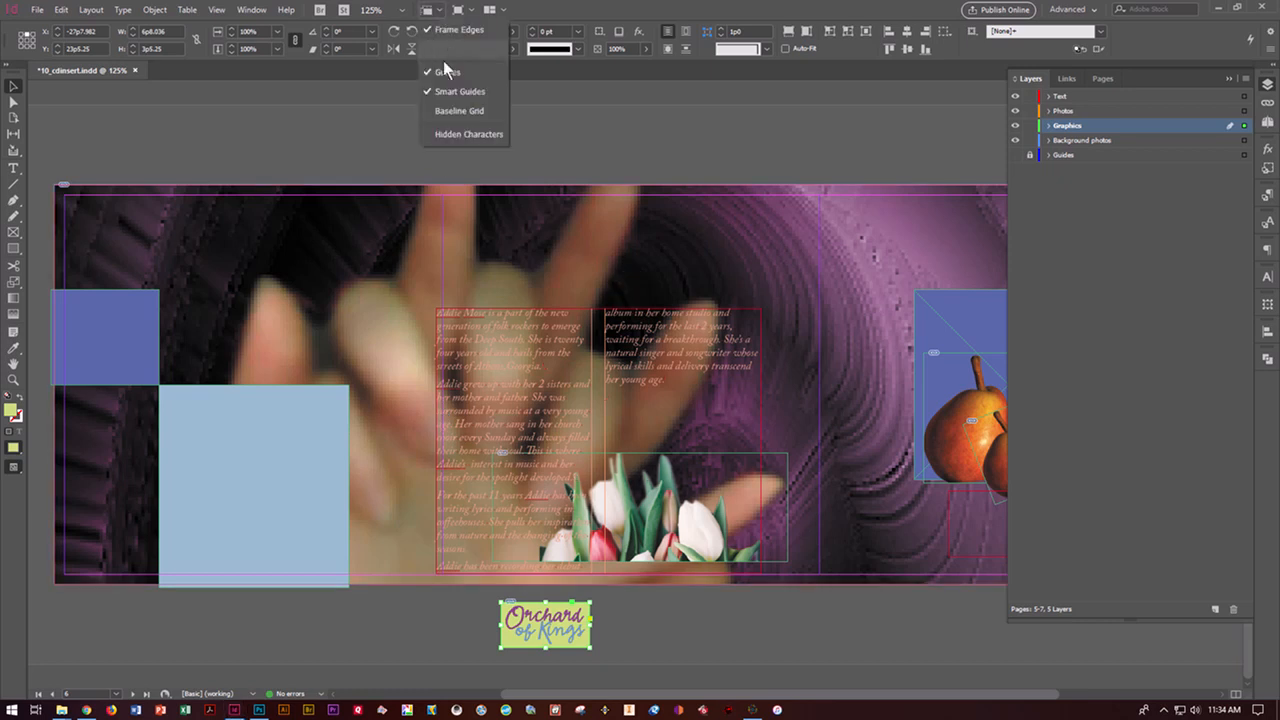
{"action": "left_click", "coordinate": [450, 134]}
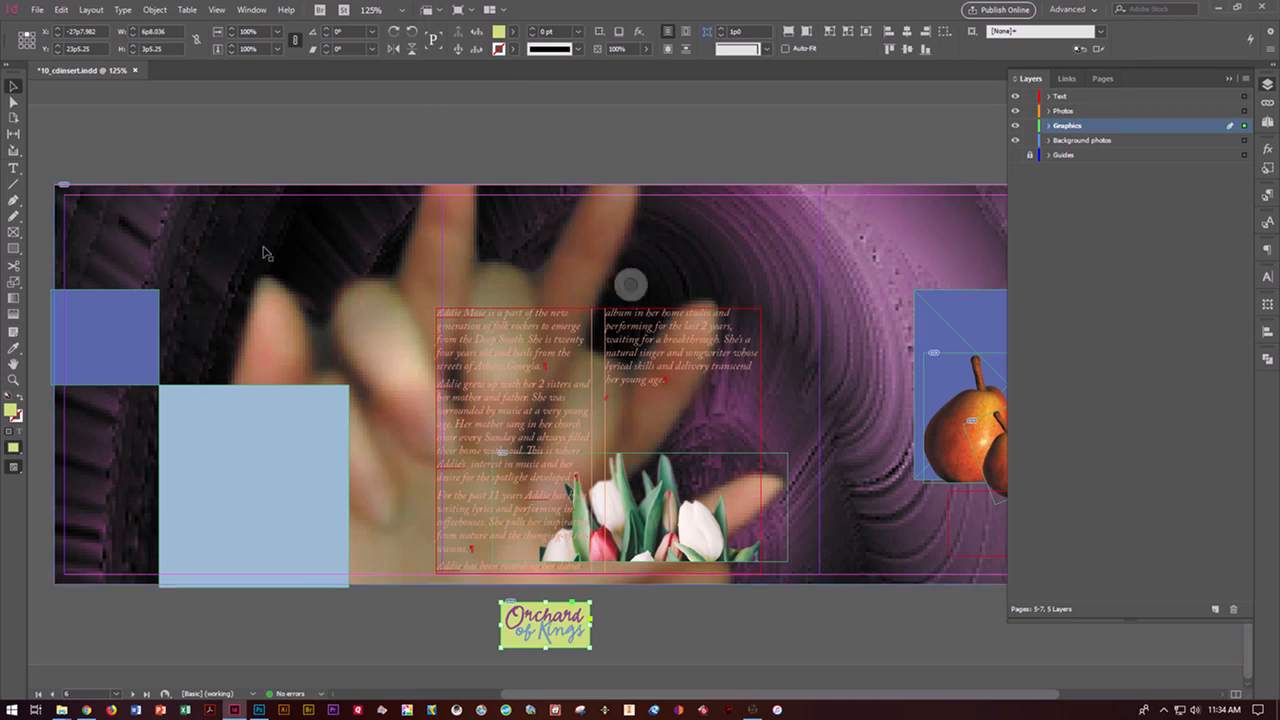
- Insert an empty paragraph before the second paragraph of the biography text with the Type tool
{"action": "left_click", "coordinate": [19, 170]}
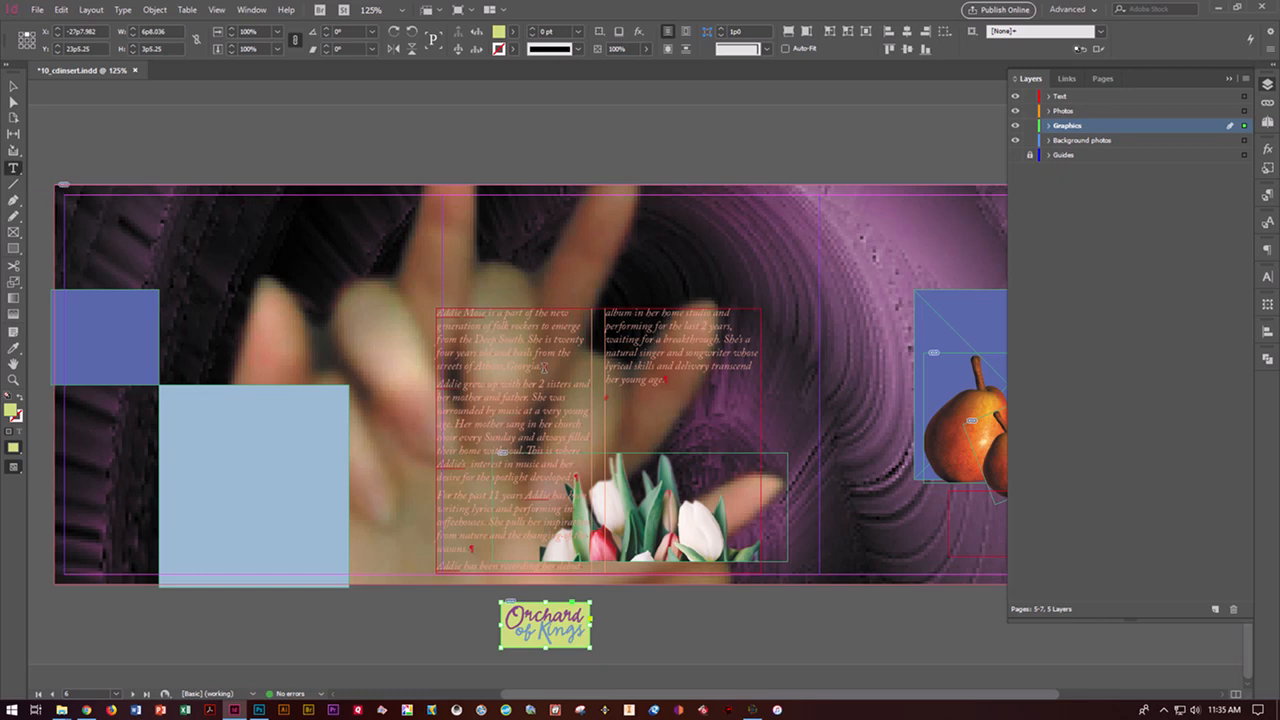
{"action": "left_click", "coordinate": [440, 384]}
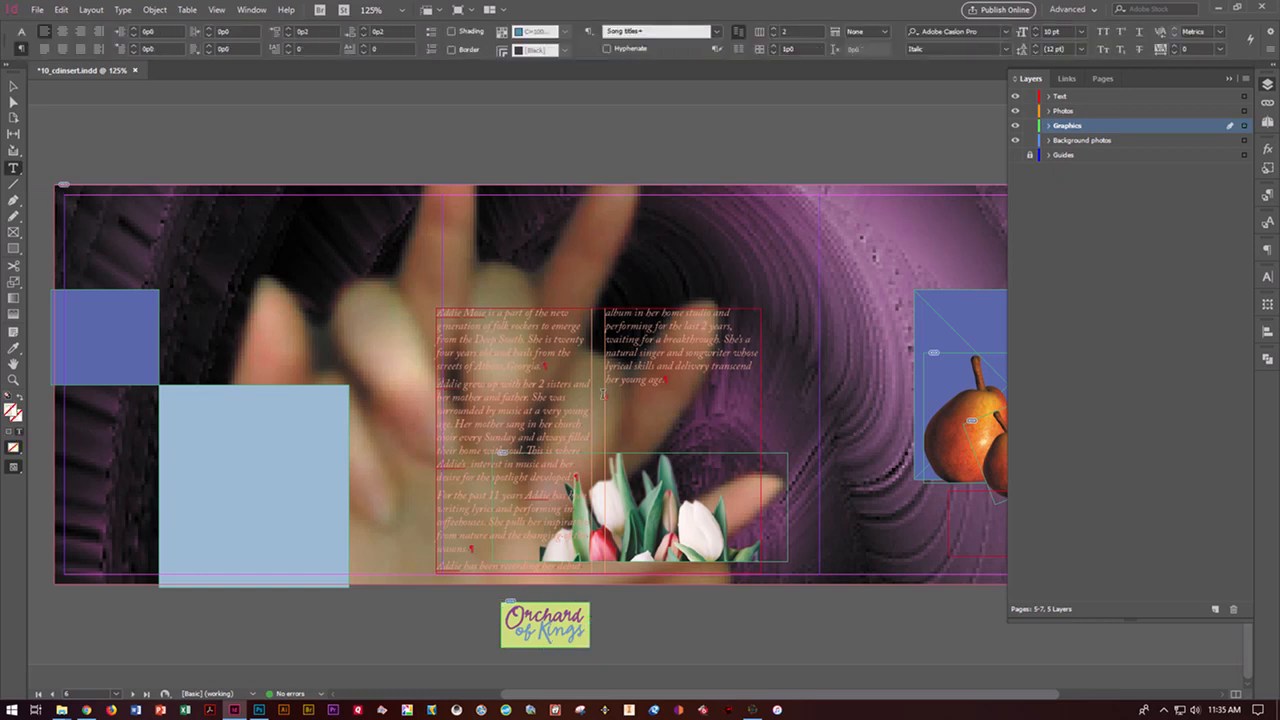
{"action": "key", "text": "Return"}
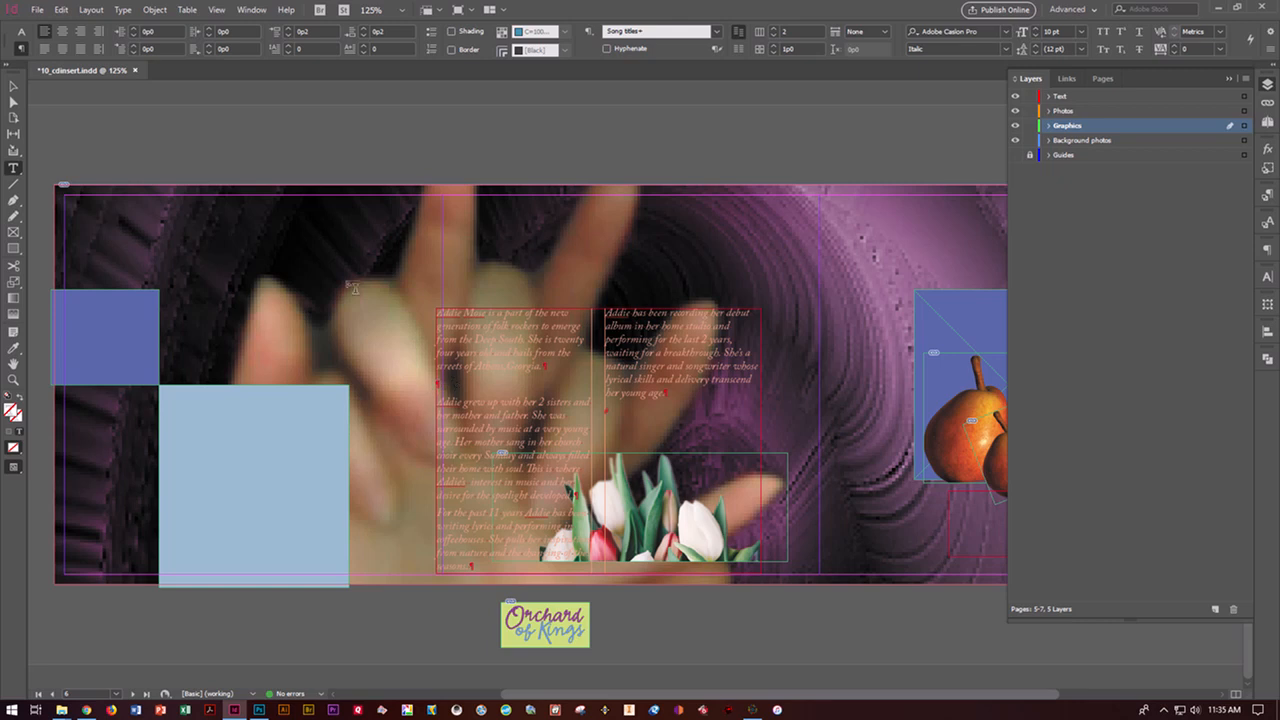
- Anchor the Orchard of Kings logo inline in the empty paragraph below the biography's first paragraph
{"action": "left_click", "coordinate": [17, 90]}
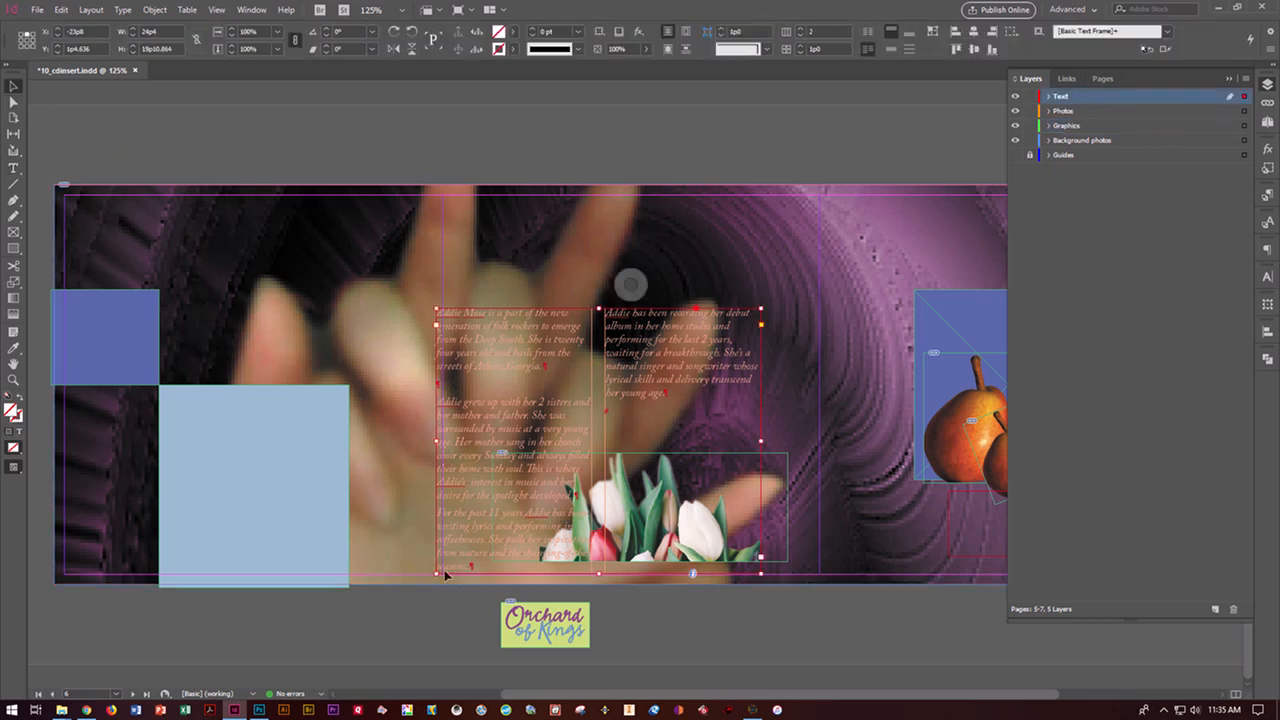
{"action": "left_click", "coordinate": [530, 617]}
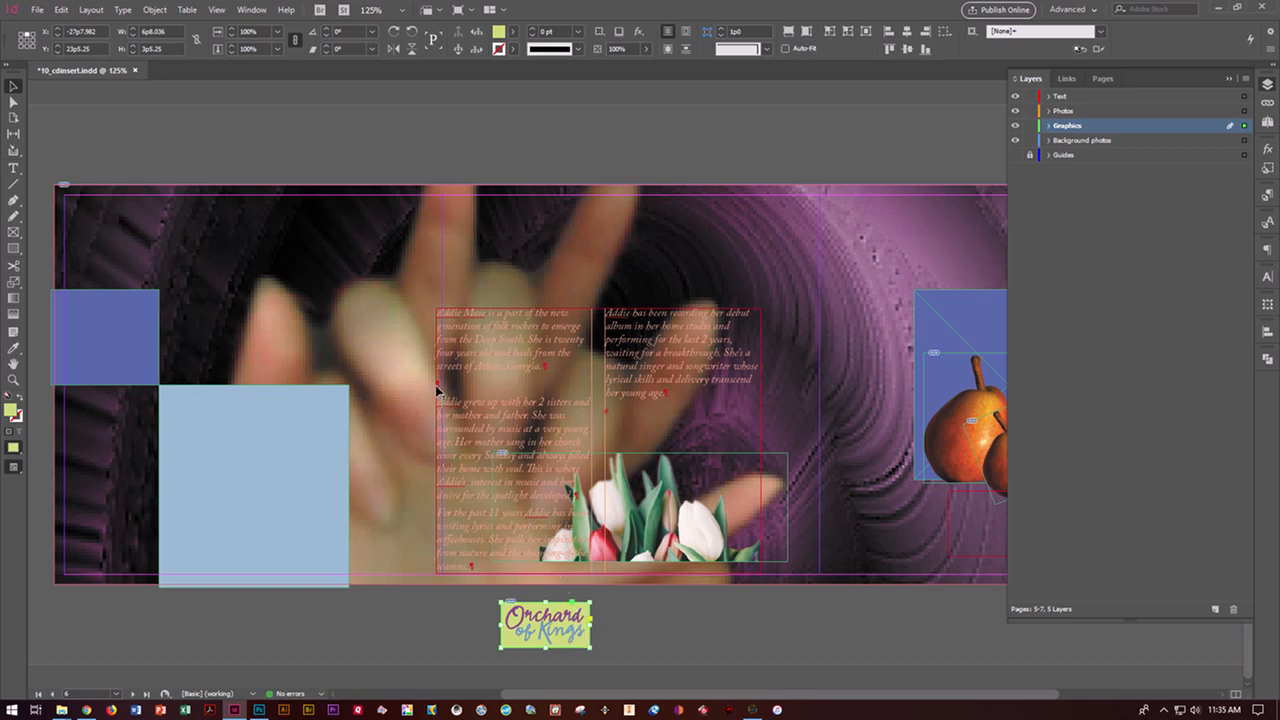
{"action": "left_click_drag", "start_coordinate": [437, 390], "coordinate": [448, 383]}
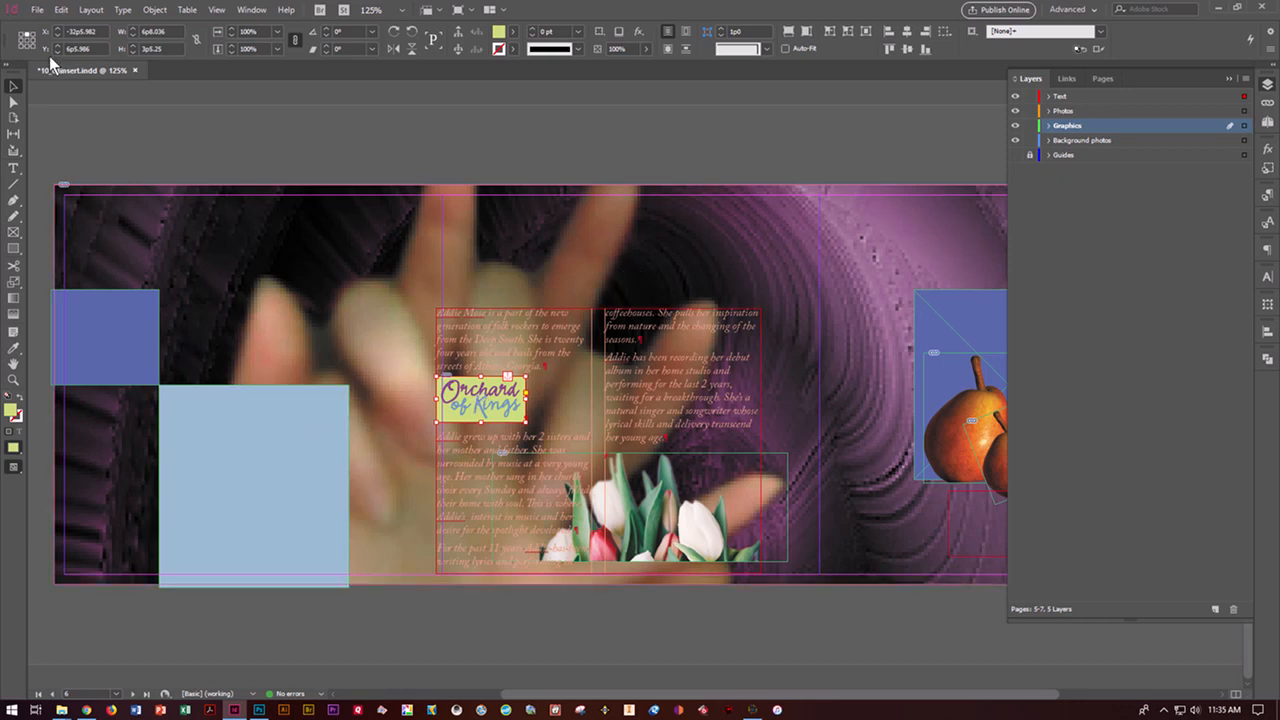
{"action": "left_click", "coordinate": [476, 608]}
- Compare the character formatting controls with the paragraph formatting controls of the Type tool
{"action": "left_click", "coordinate": [14, 168]}
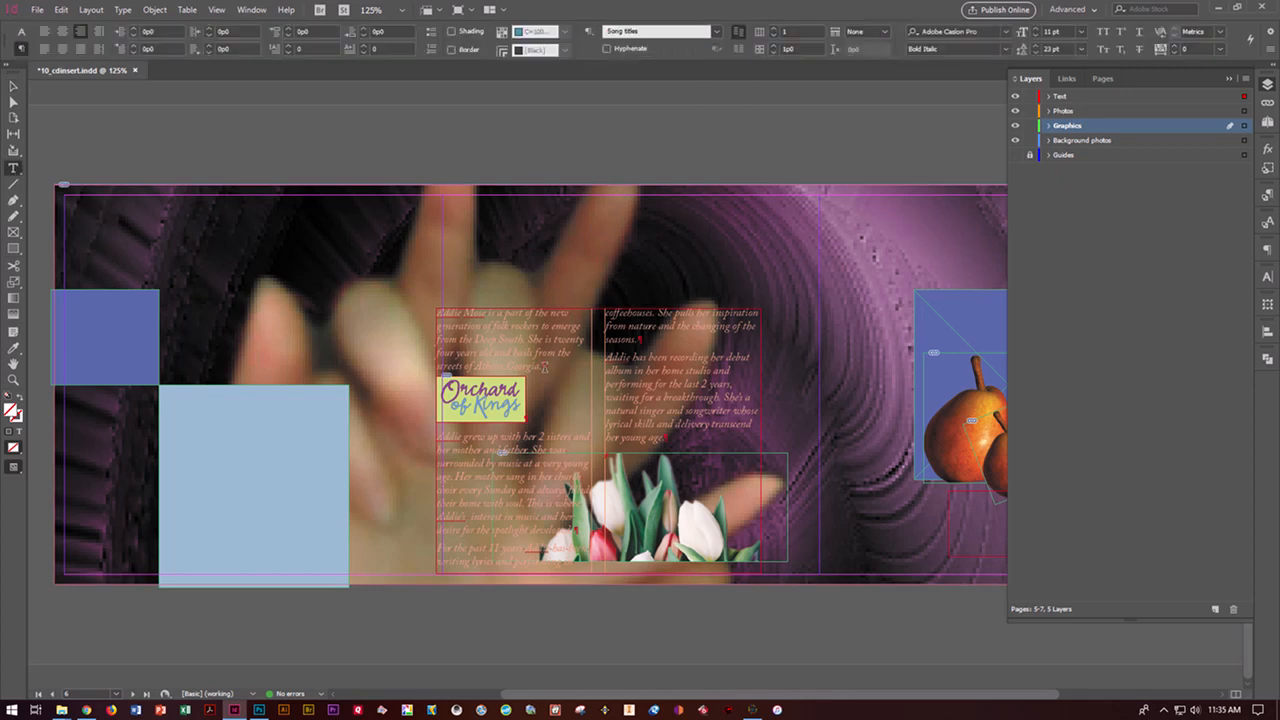
{"action": "left_click", "coordinate": [21, 49]}
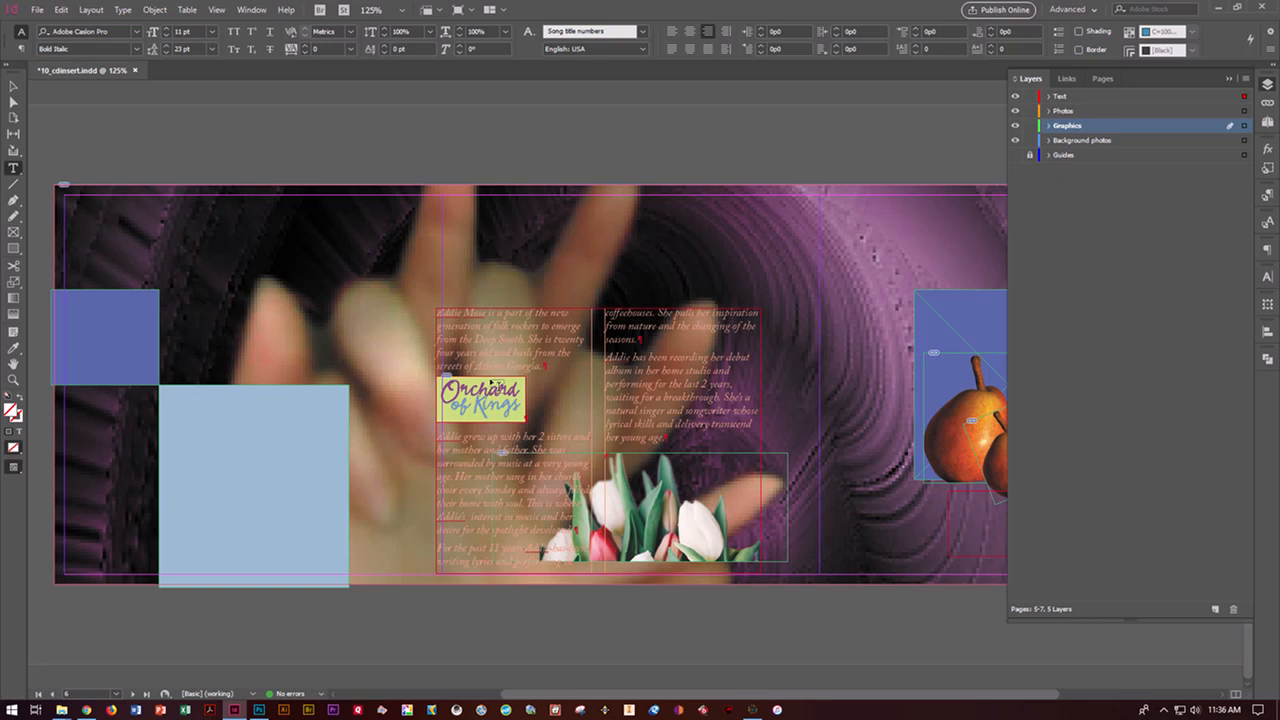
{"action": "left_click", "coordinate": [22, 48]}
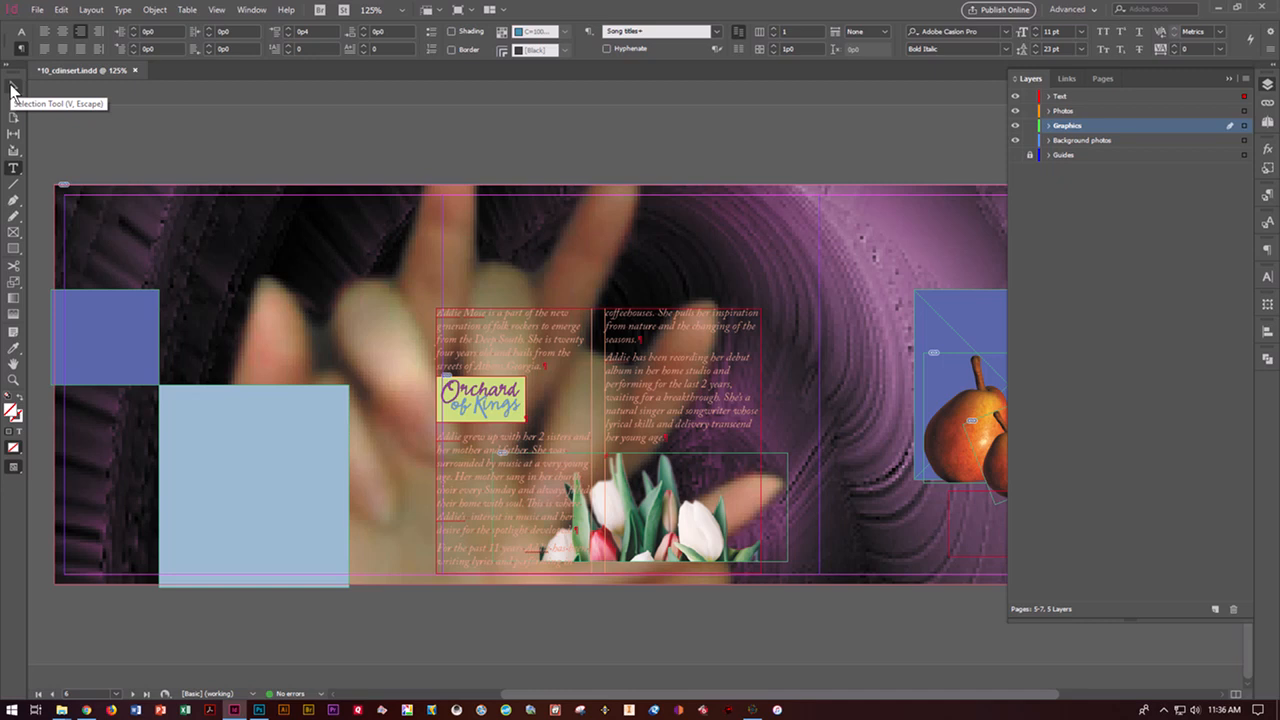
{"action": "left_click", "coordinate": [13, 89]}
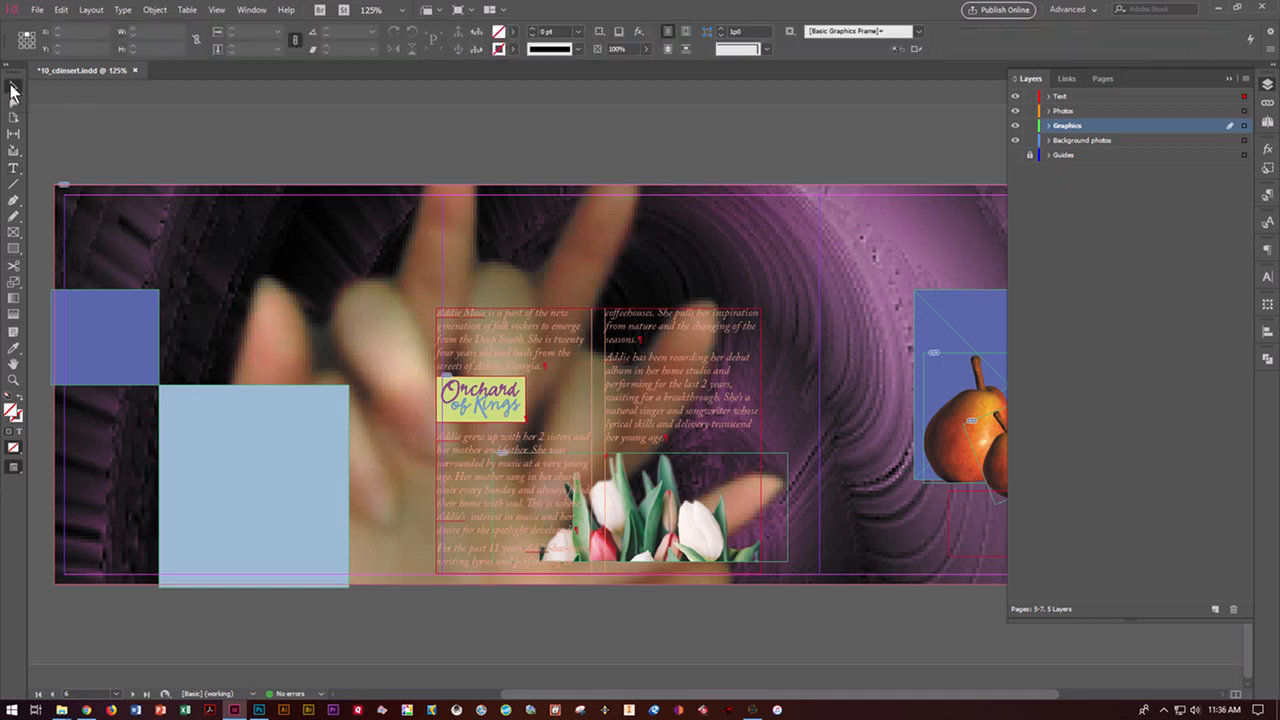
- Place the text cursor beside the anchored logo and set its paragraph's space before to 0p7
{"action": "left_click", "coordinate": [13, 170]}
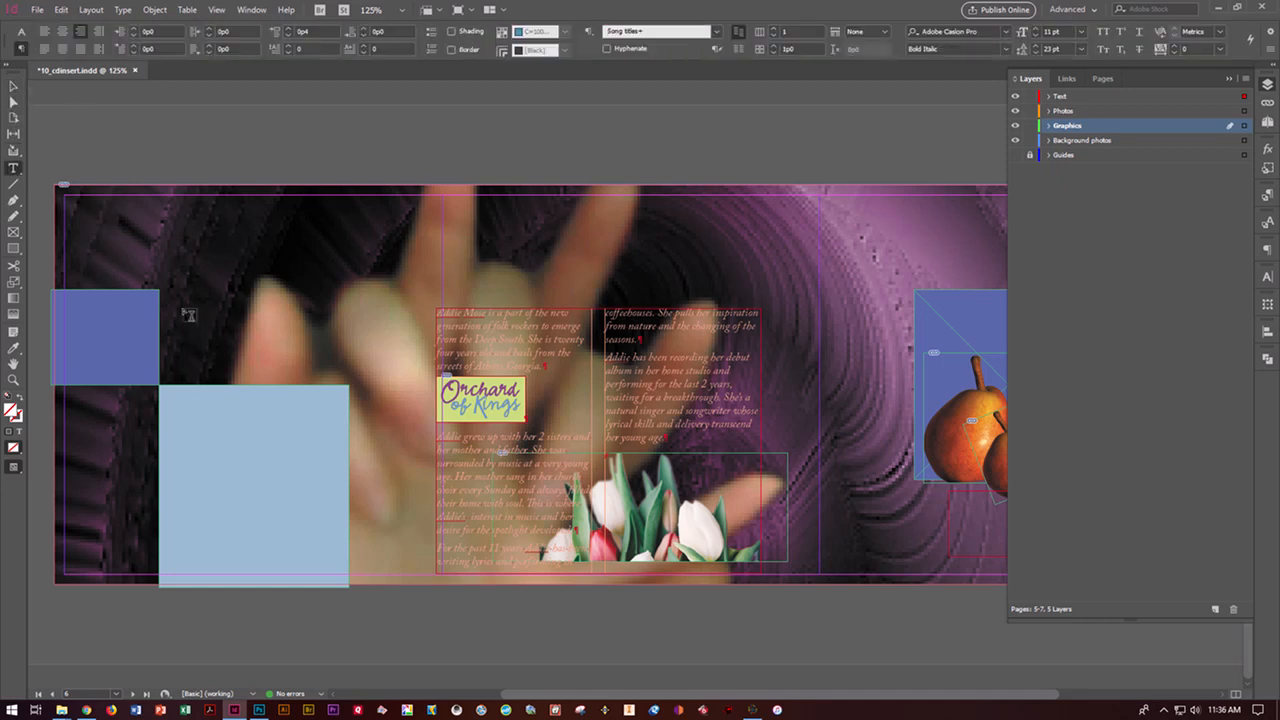
{"action": "left_click", "coordinate": [529, 418]}
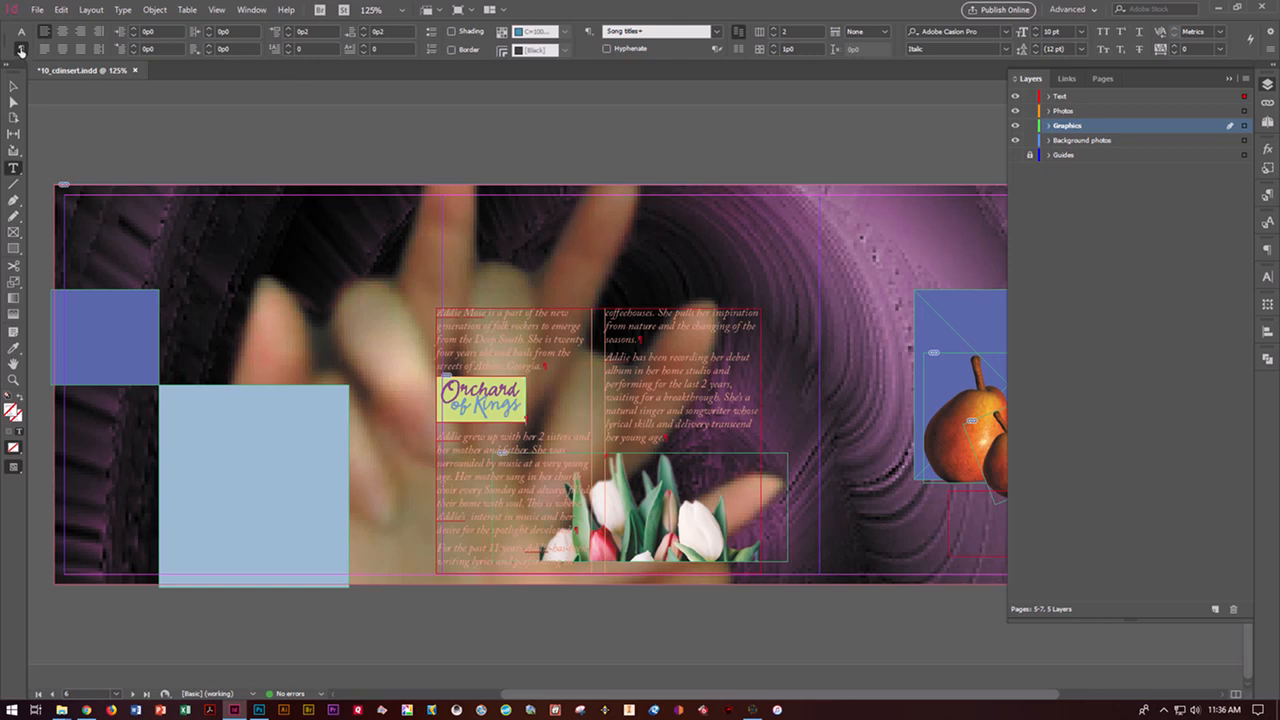
{"action": "left_click", "coordinate": [289, 29]}
{"action": "left_click", "coordinate": [289, 29]}
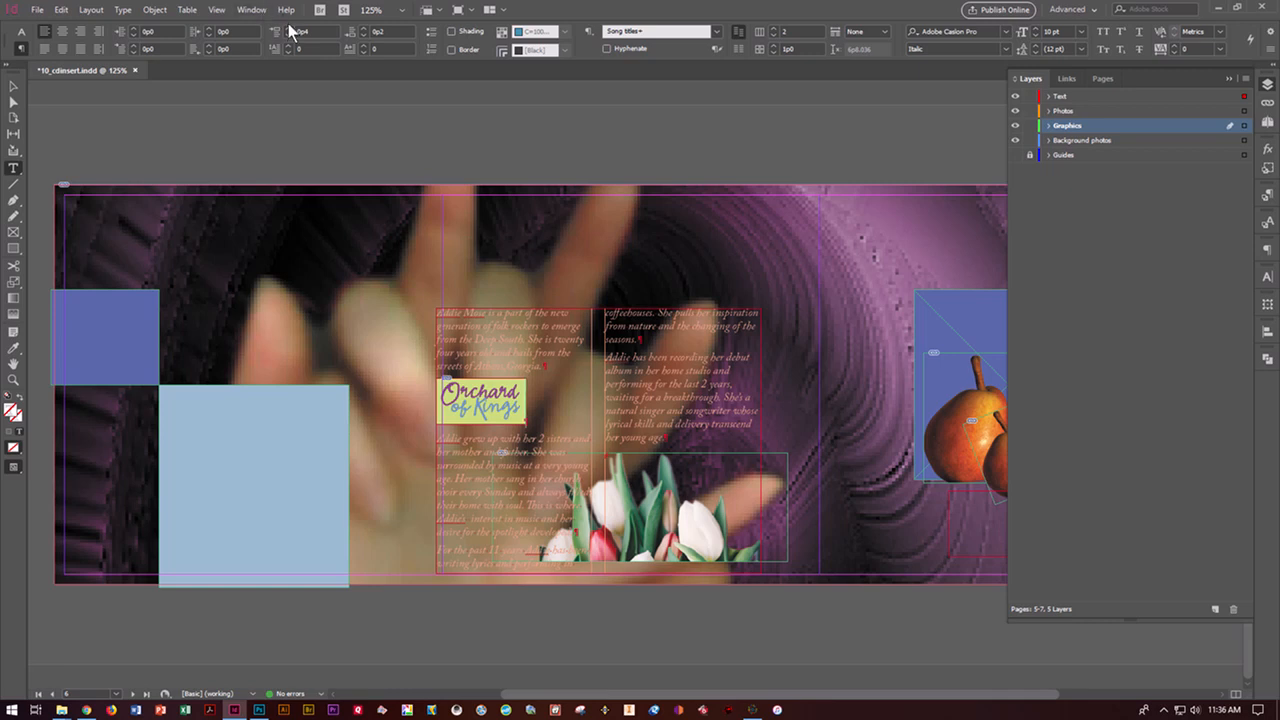
{"action": "left_click", "coordinate": [289, 28]}
{"action": "left_click", "coordinate": [289, 28]}
{"action": "left_click", "coordinate": [289, 28]}
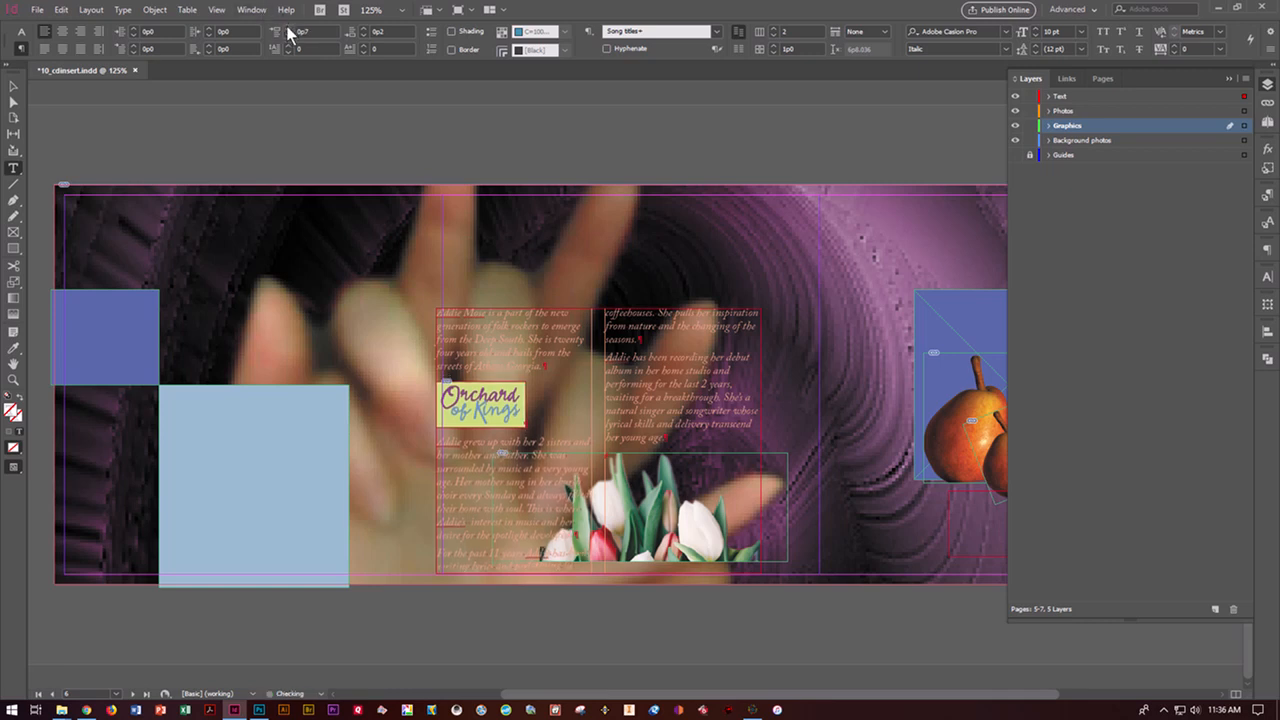
- Reduce the space before the anchored logo's paragraph to 0p4 and save the document
{"action": "left_click", "coordinate": [287, 36]}
{"action": "left_click", "coordinate": [287, 36]}
{"action": "left_click", "coordinate": [287, 36]}
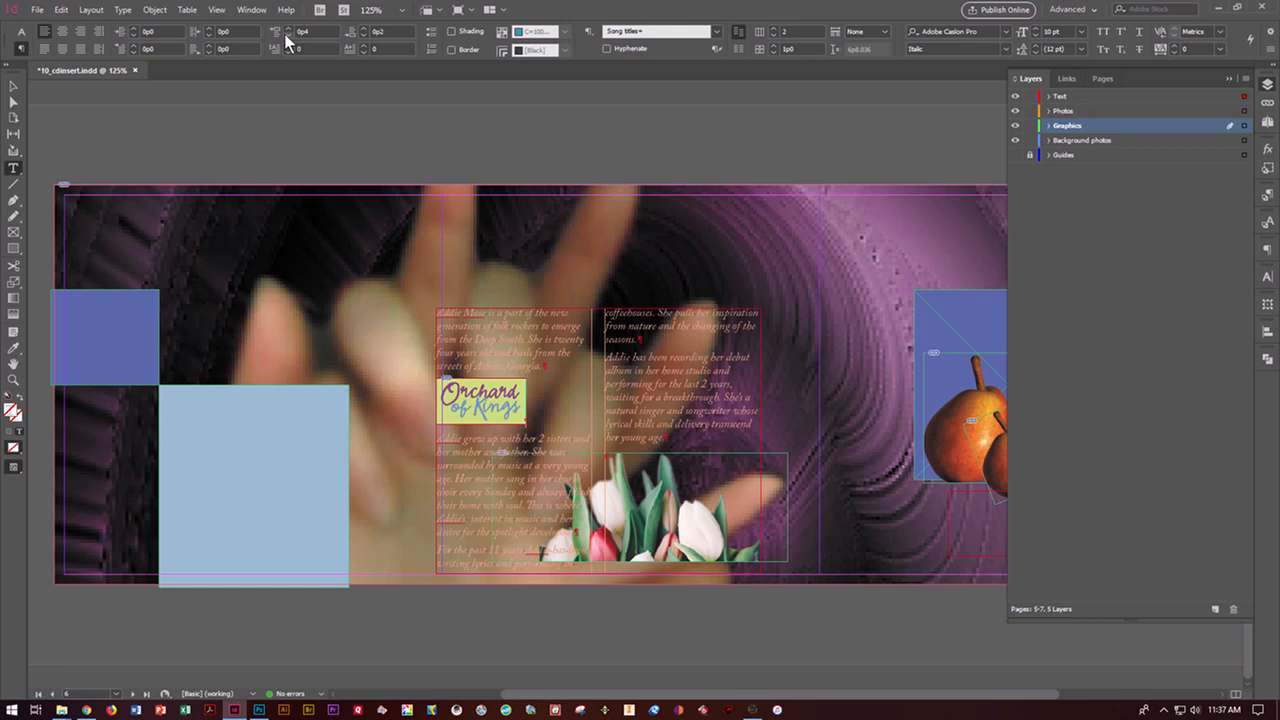
{"action": "key", "text": "ctrl+s"}
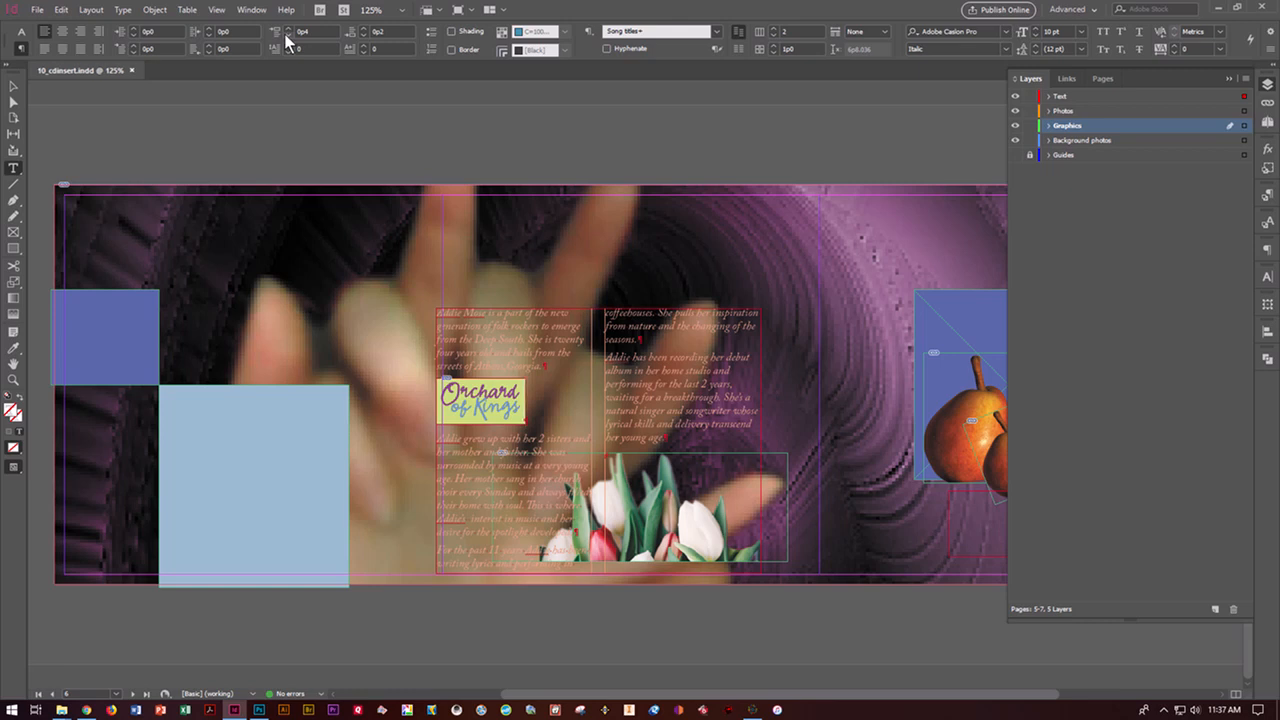
- Enlarge the anchored Orchard of Kings logo with its frame to about 13p7 wide and 8p5 high, overlapping the second text column
{"action": "left_click", "coordinate": [10, 88]}
{"action": "left_click", "coordinate": [480, 400]}
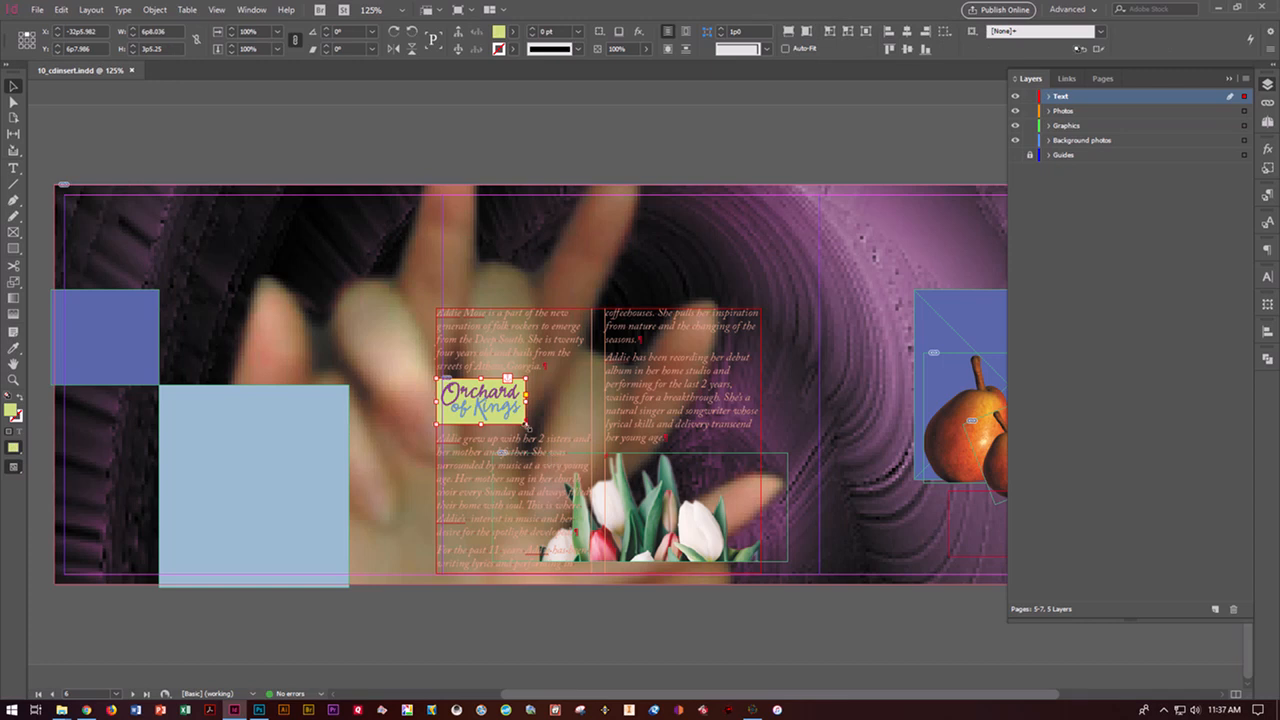
{"action": "left_click_drag", "start_coordinate": [527, 424], "coordinate": [600, 473]}
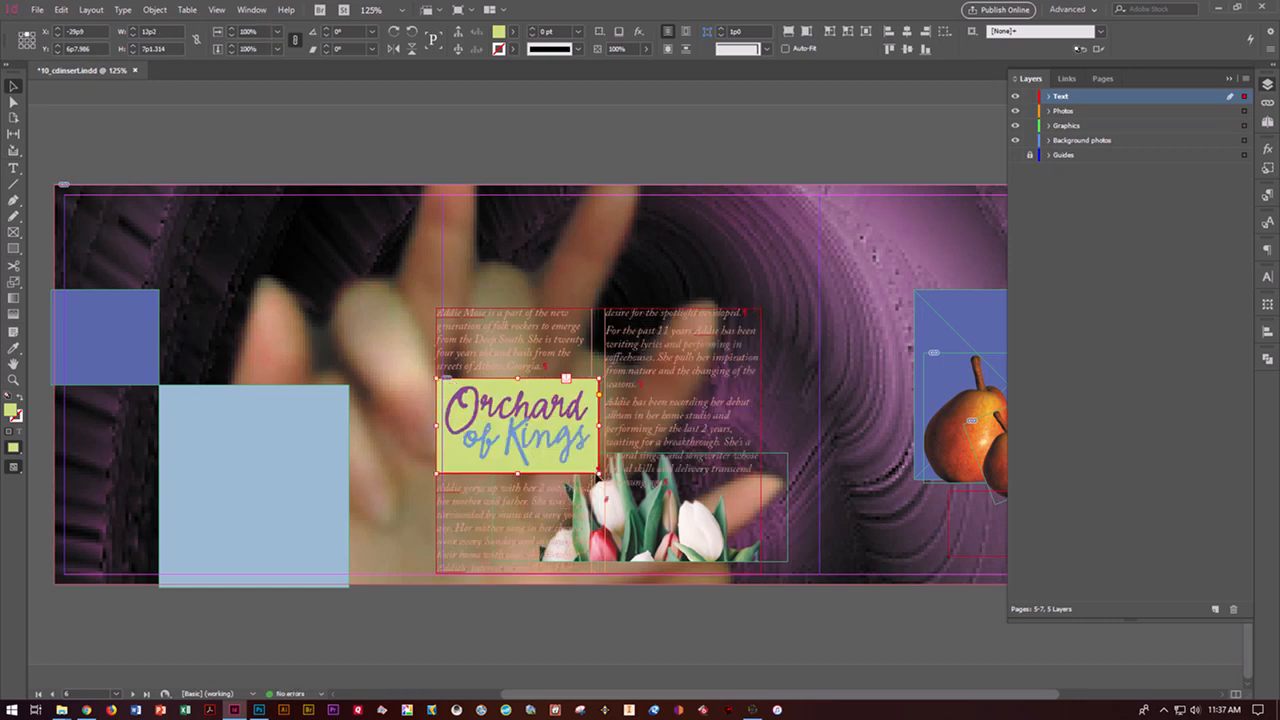
{"action": "left_click_drag", "start_coordinate": [597, 472], "coordinate": [617, 490]}
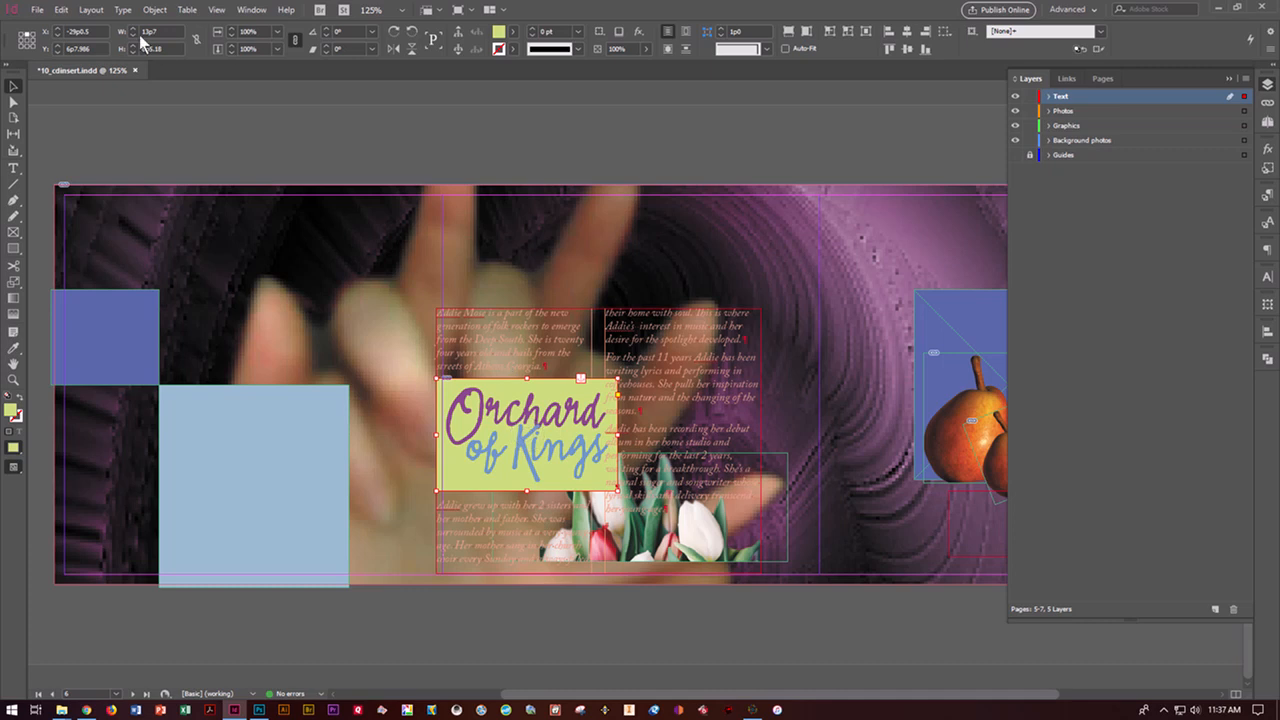
- Apply a text wrap around the object shape to the Orchard of Kings logo
{"action": "left_click", "coordinate": [252, 10]}
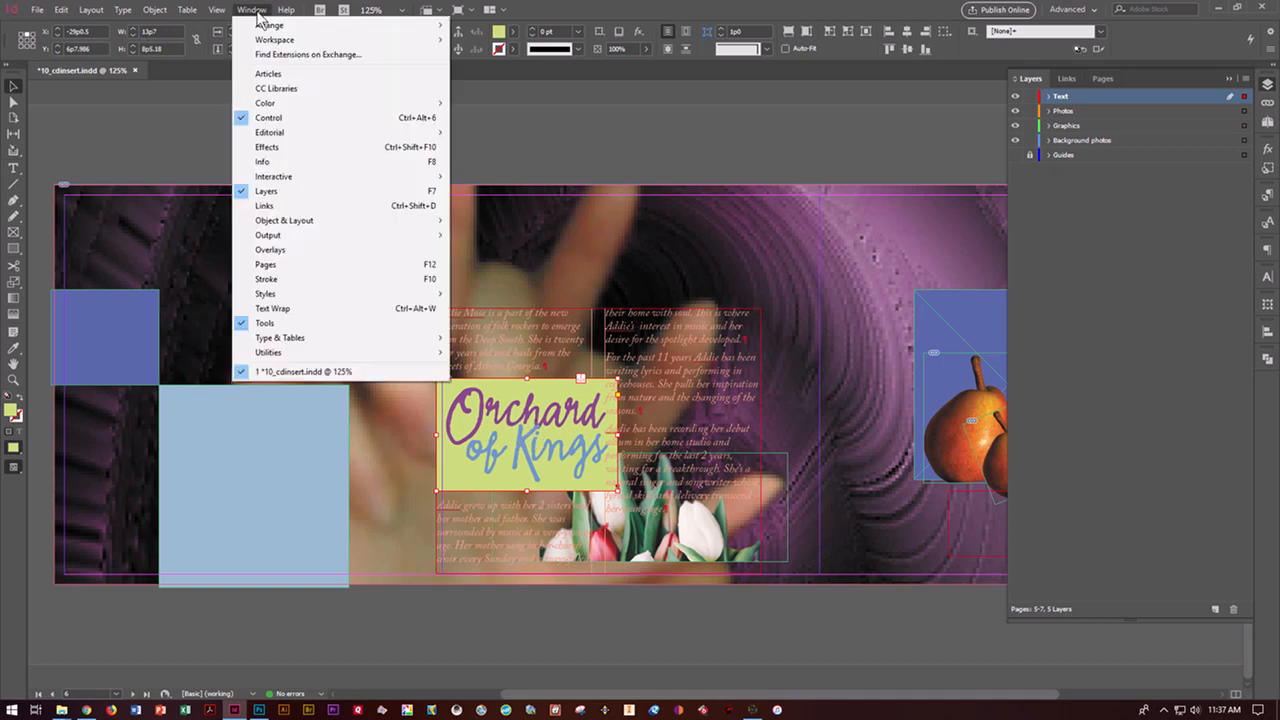
{"action": "left_click", "coordinate": [262, 309]}
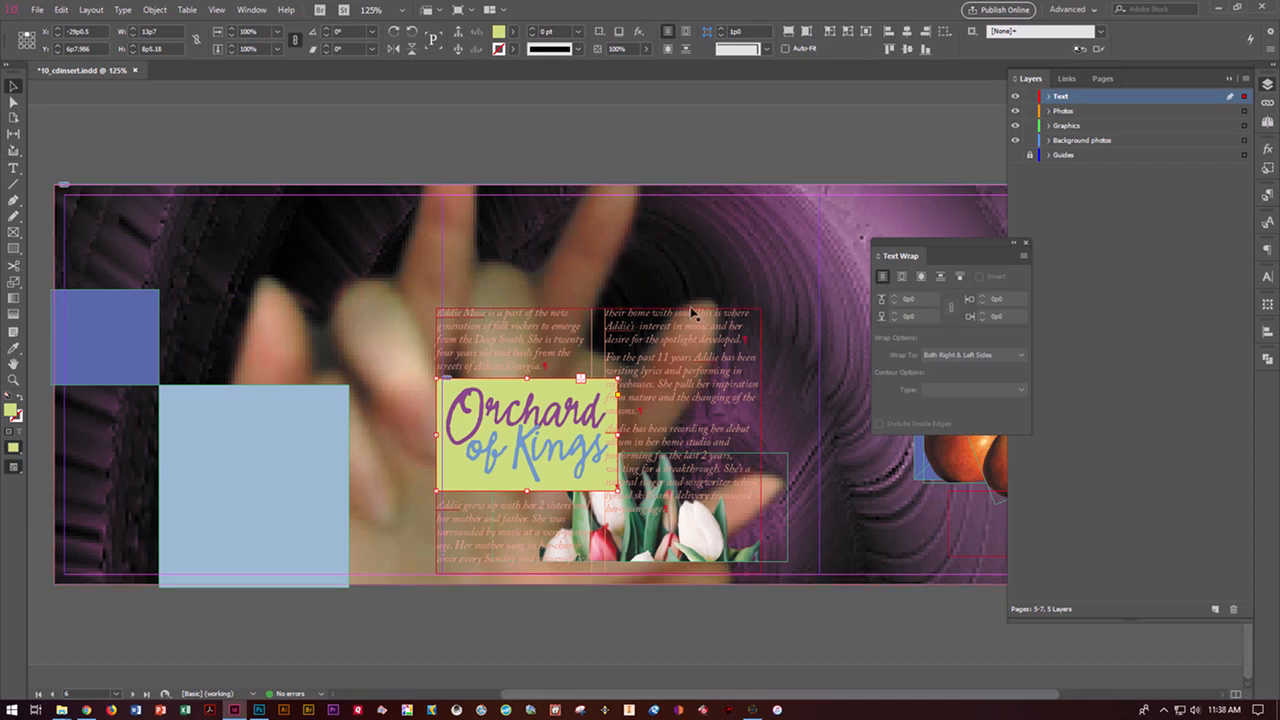
{"action": "left_click", "coordinate": [922, 278]}
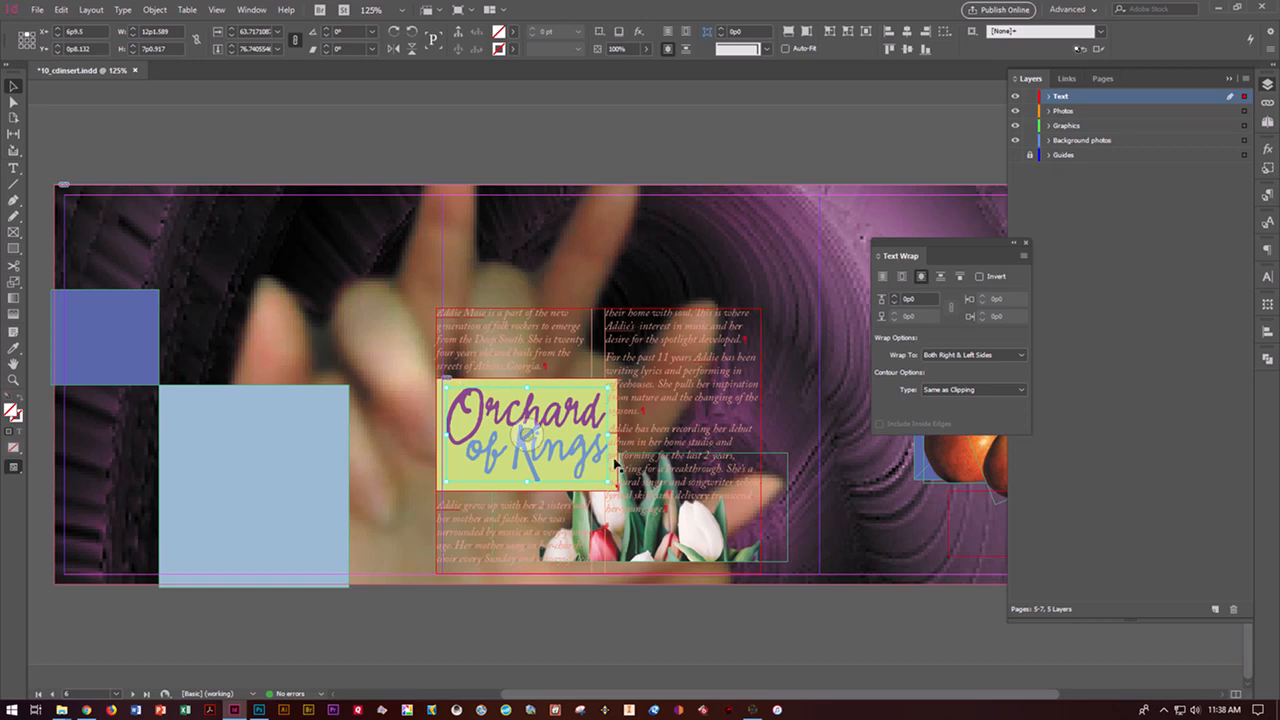
- Set the logo's text wrap offset to 1p0, deselect it and check the spread in Preview mode
{"action": "left_click", "coordinate": [894, 296]}
{"action": "left_click", "coordinate": [894, 297]}
{"action": "left_click", "coordinate": [894, 297]}
{"action": "left_click", "coordinate": [894, 297]}
{"action": "left_click", "coordinate": [894, 297]}
{"action": "left_click", "coordinate": [894, 297]}
{"action": "left_click", "coordinate": [894, 297]}
{"action": "left_click", "coordinate": [894, 297]}
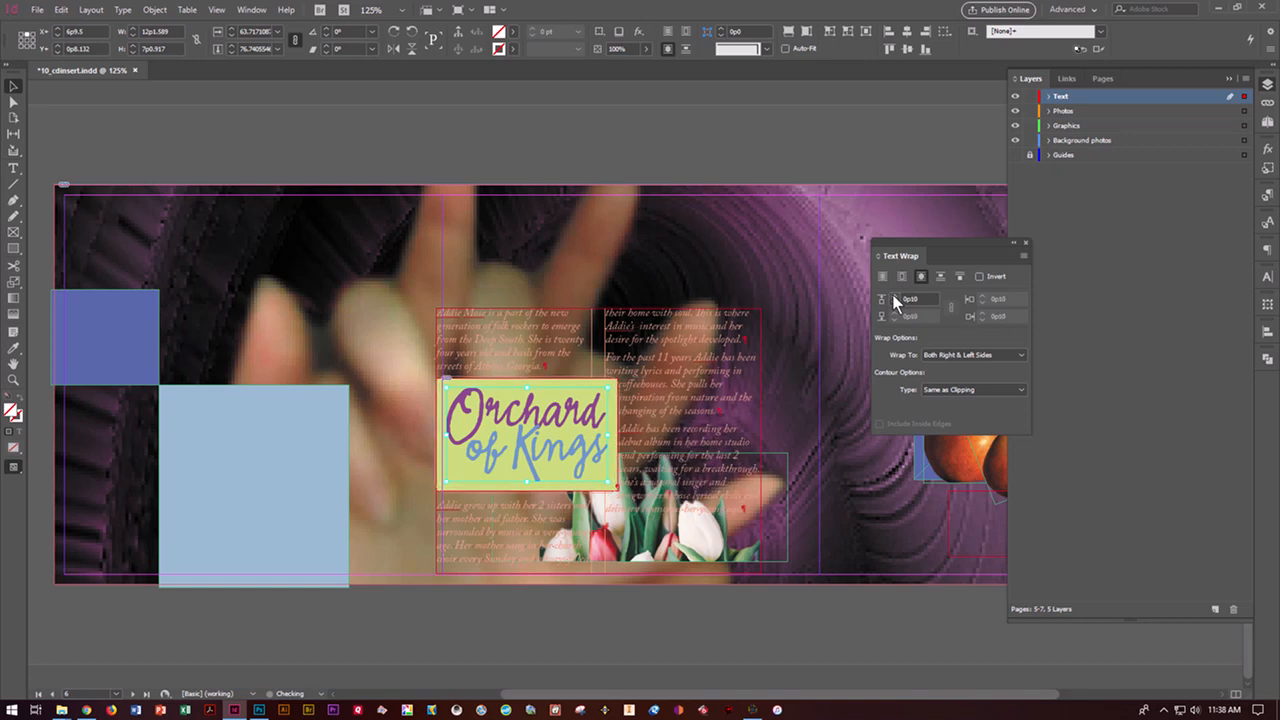
{"action": "left_click", "coordinate": [894, 297]}
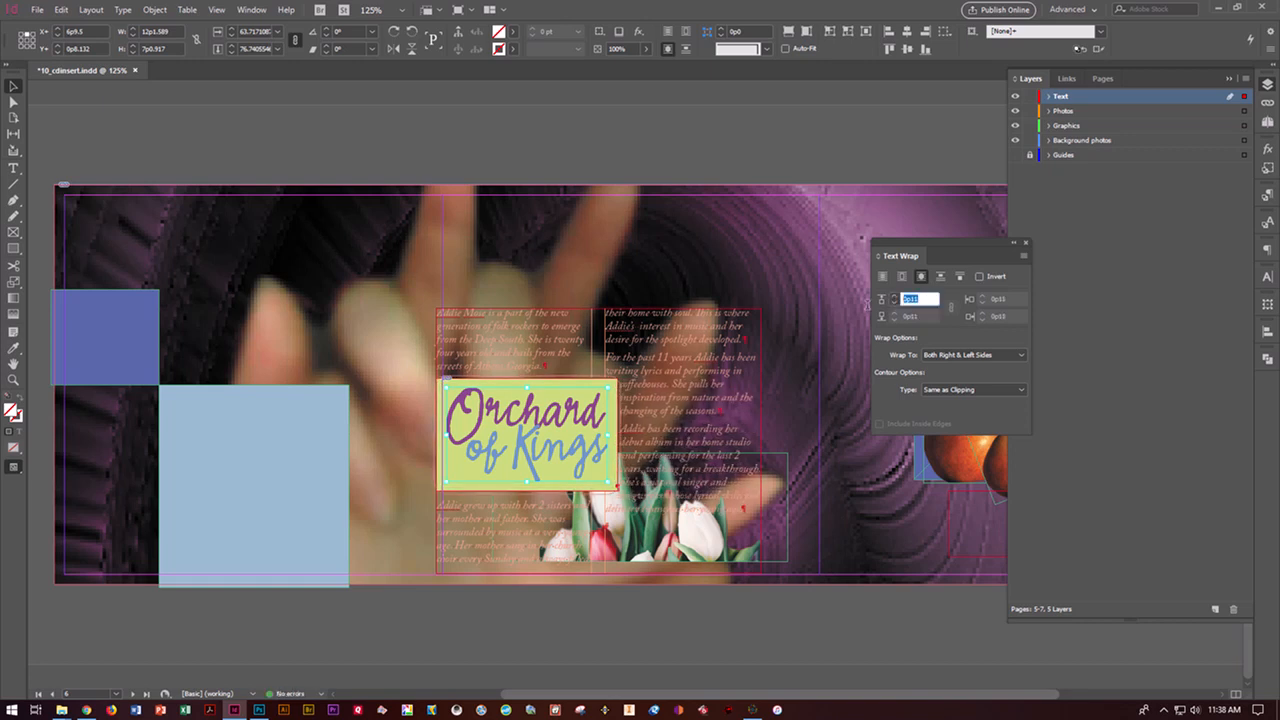
{"action": "type", "text": "4"}
{"action": "key", "text": "Return"}
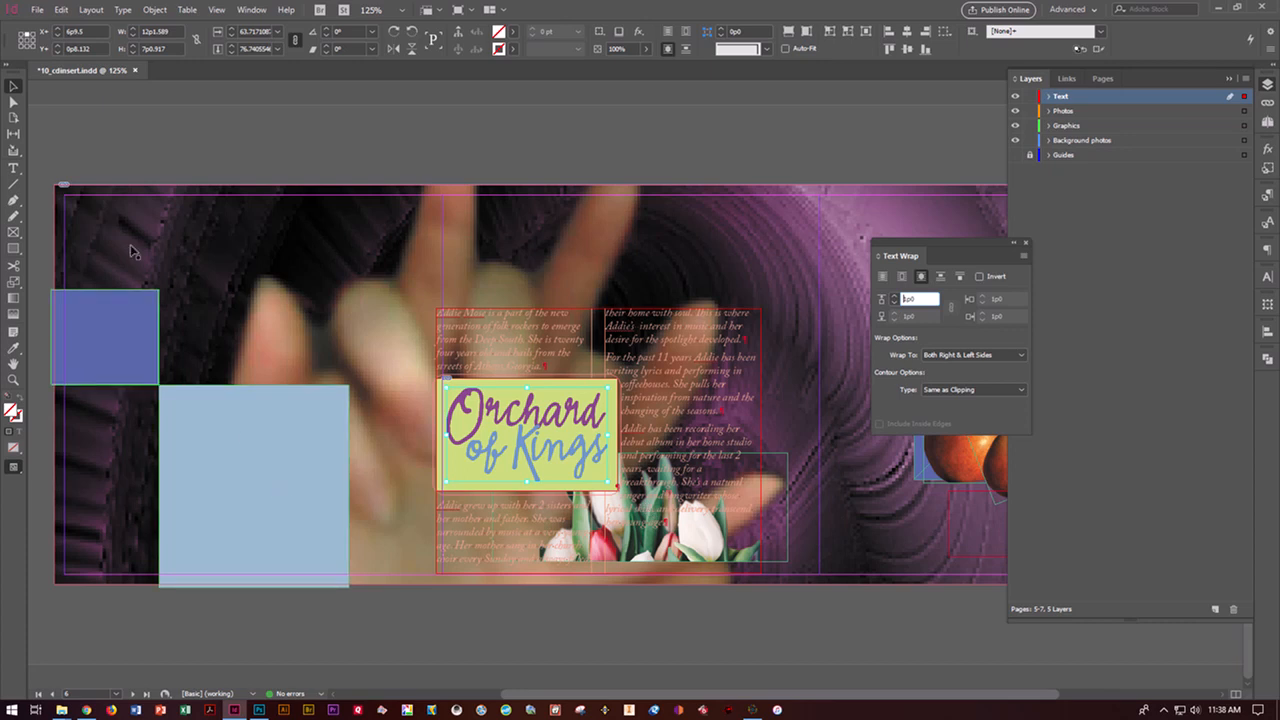
{"action": "left_click", "coordinate": [171, 157]}
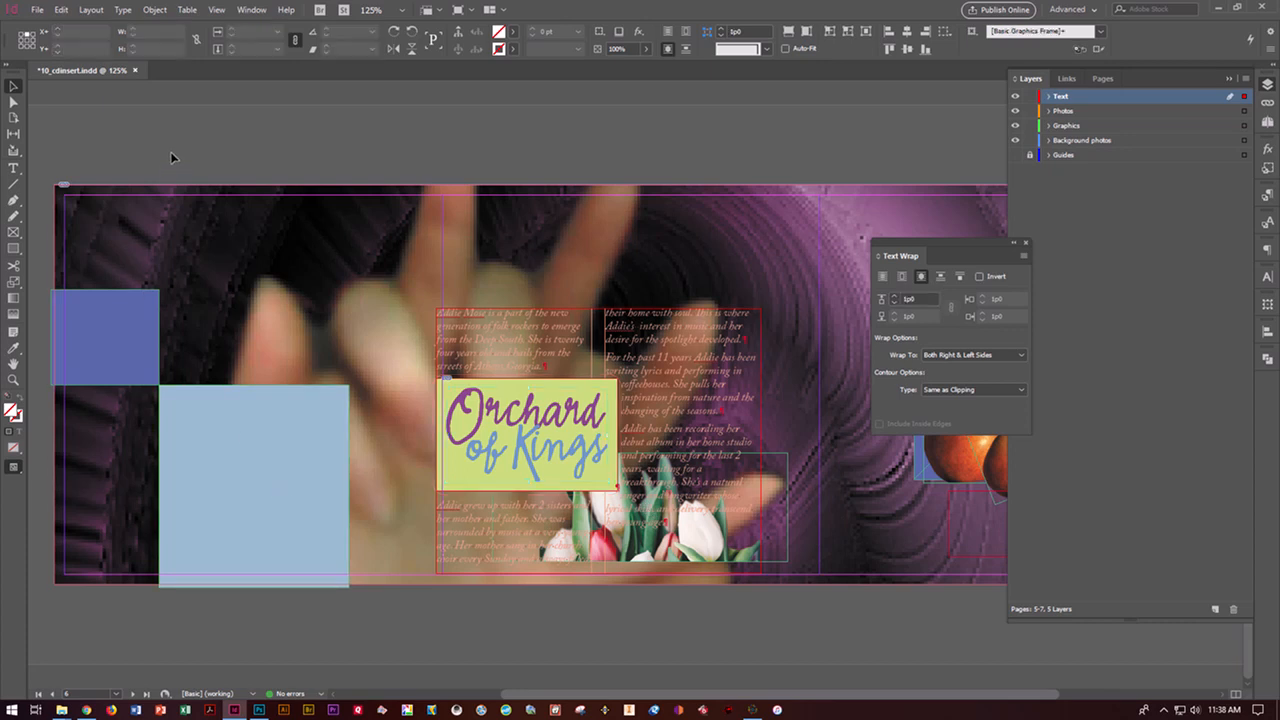
{"action": "key", "text": "w"}
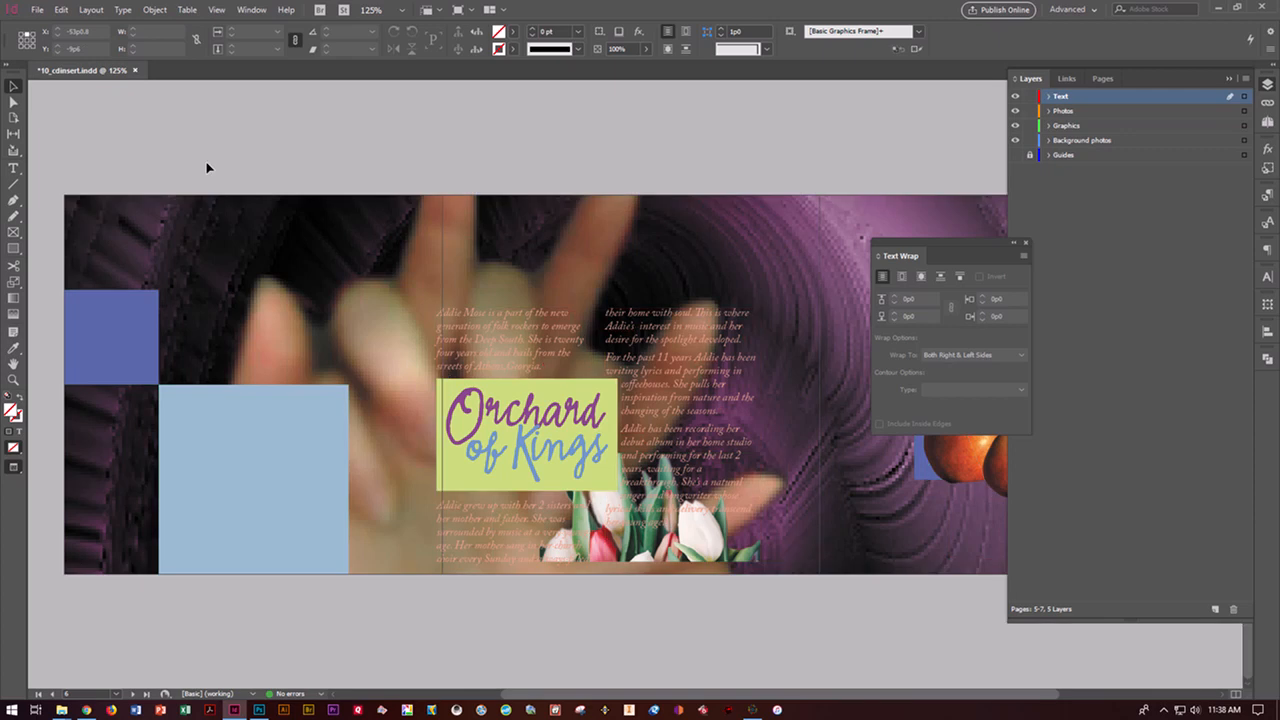
{"action": "key", "text": "w"}
{"action": "key", "text": "w"}
{"action": "key", "text": "w"}
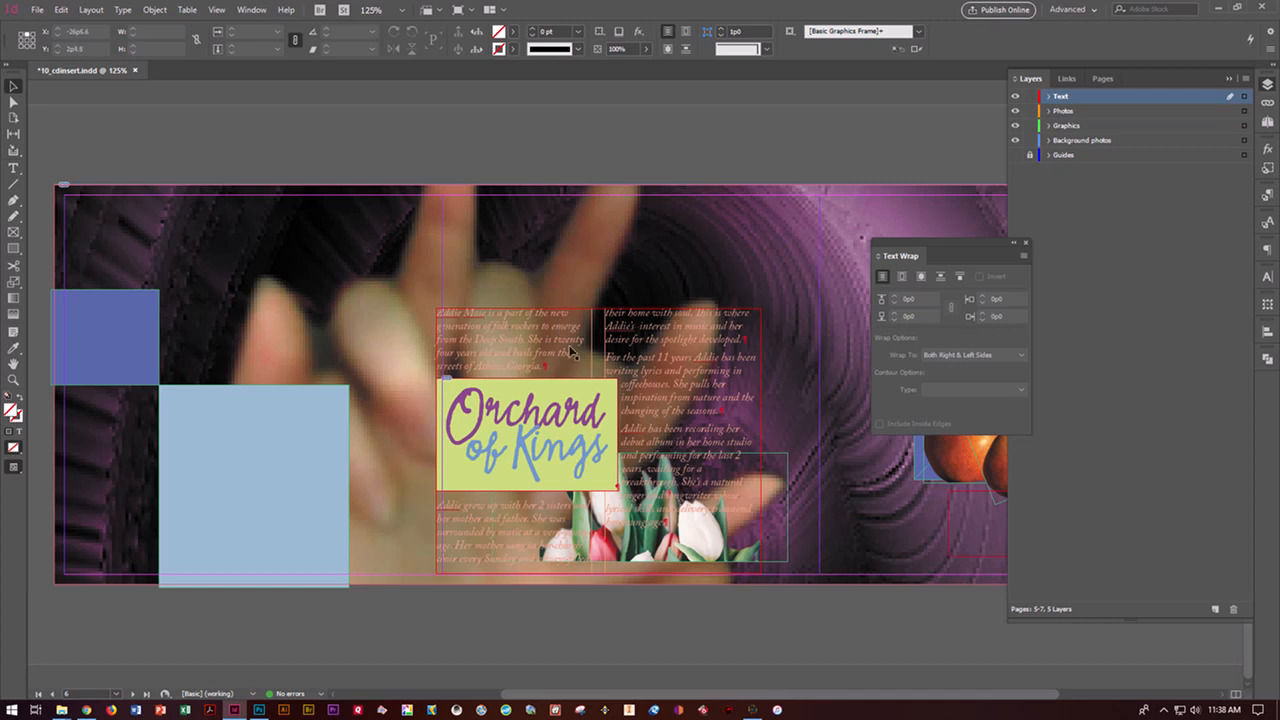
- Show the Swatches and set the fill of the Orchard of Kings logo frame to None
{"action": "left_click", "coordinate": [580, 412]}
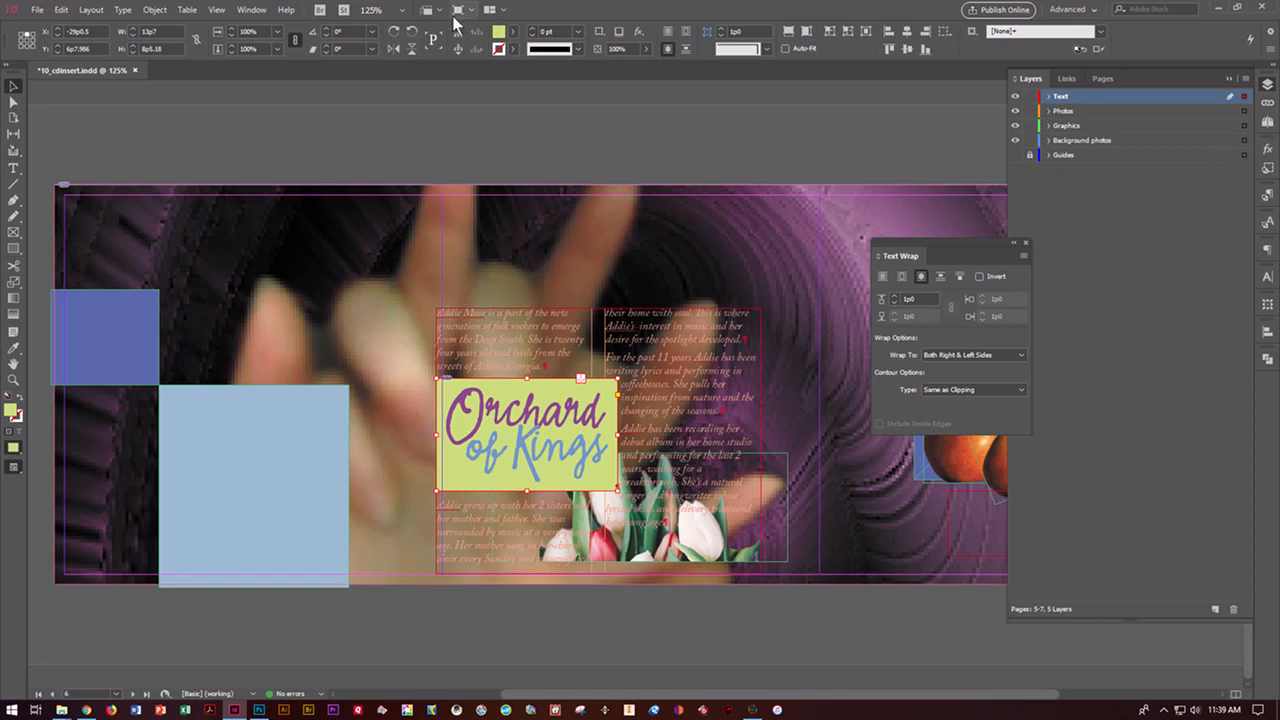
{"action": "left_click", "coordinate": [252, 10]}
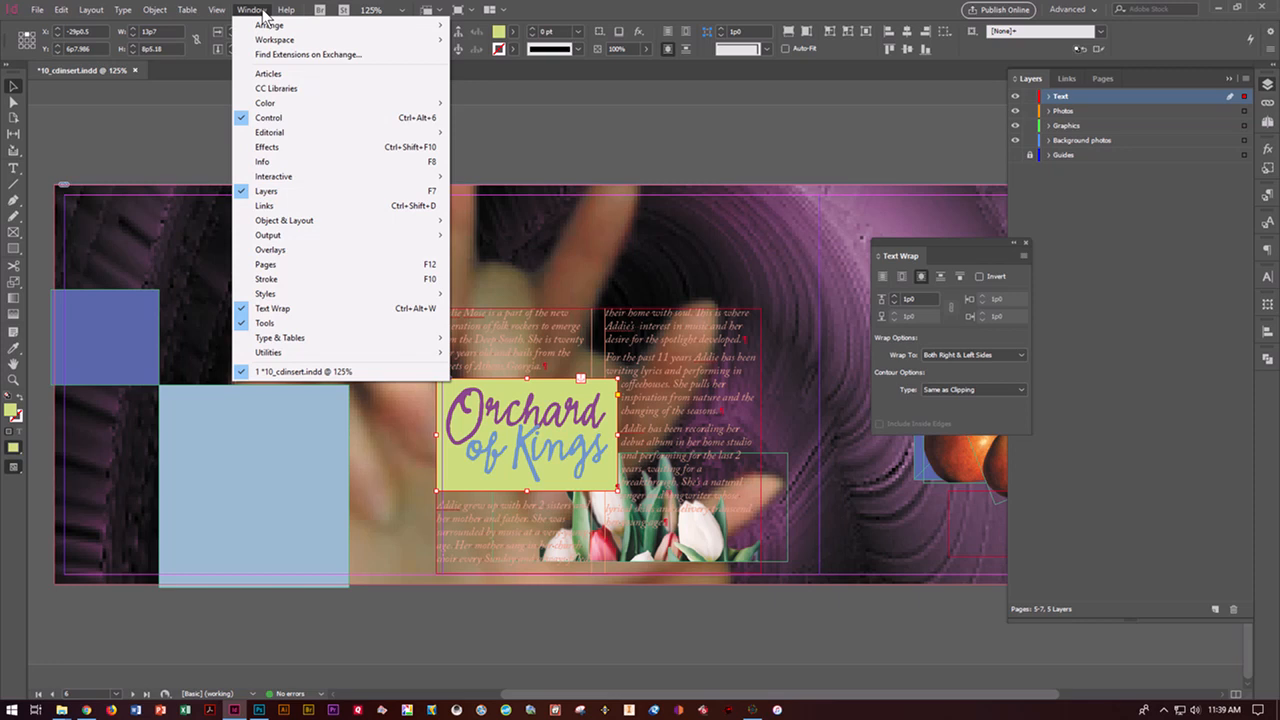
{"action": "mouse_move", "coordinate": [285, 104]}
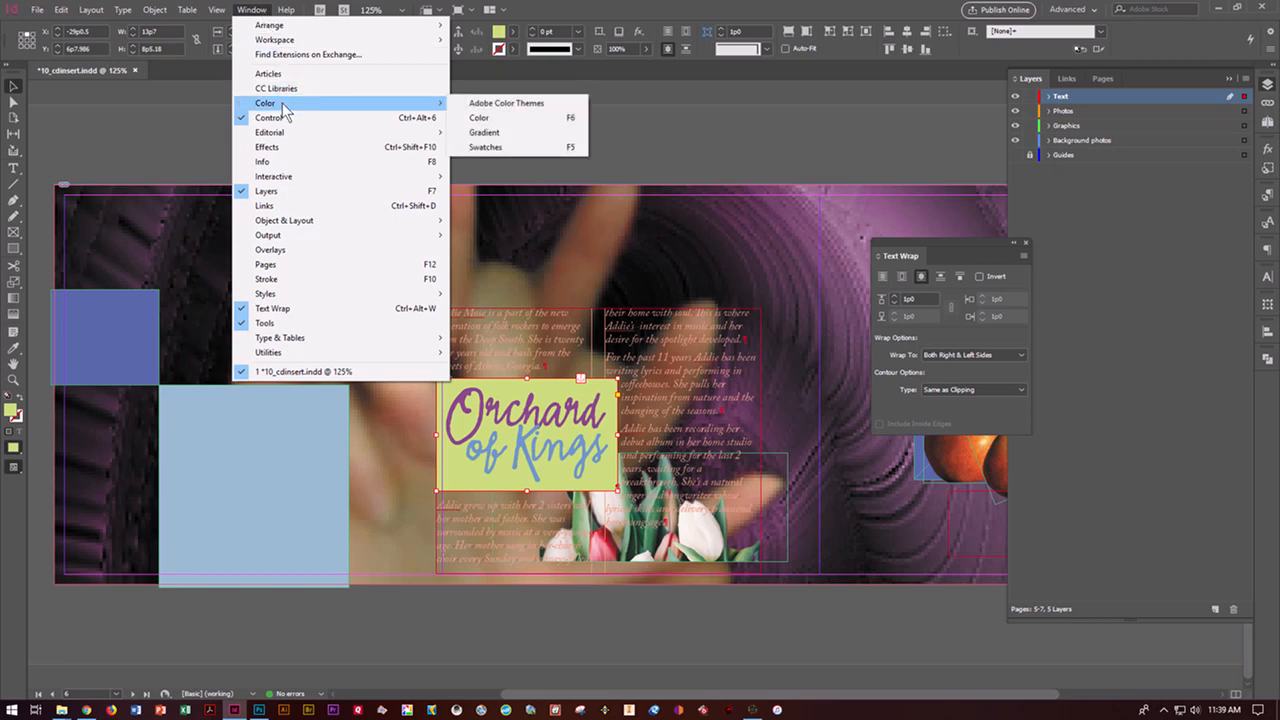
{"action": "left_click", "coordinate": [518, 147]}
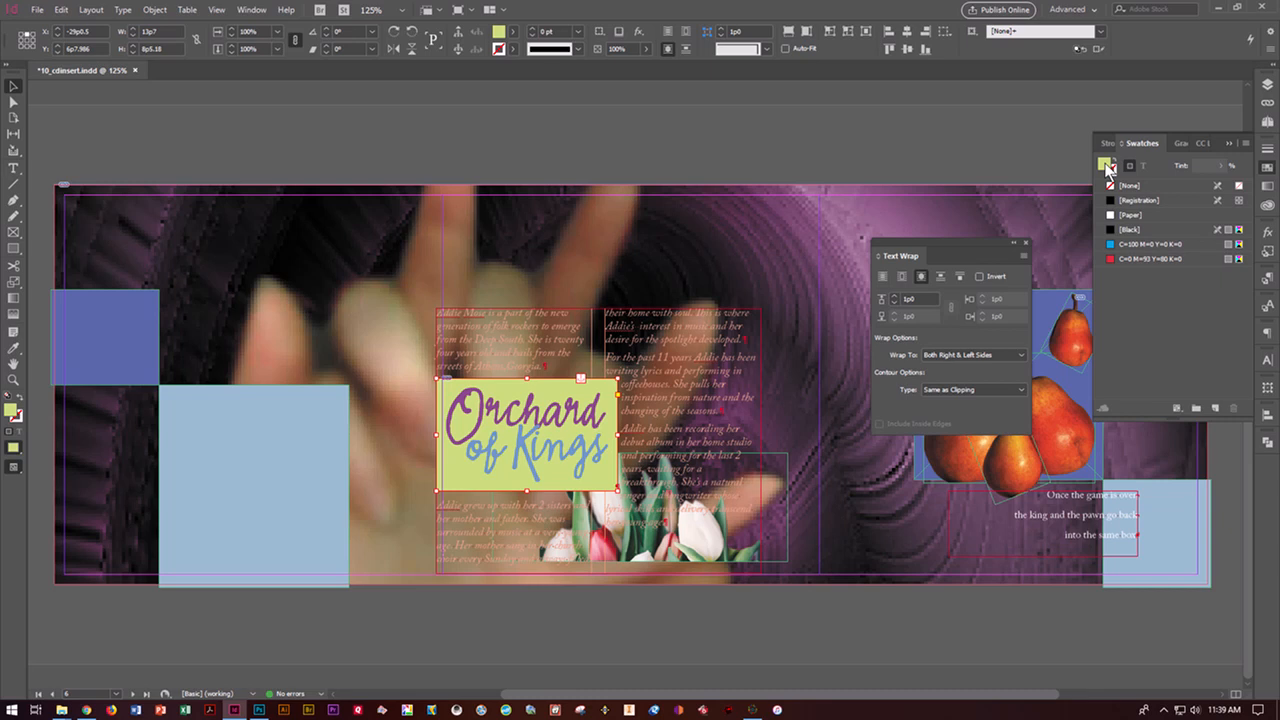
{"action": "key", "text": "slash"}
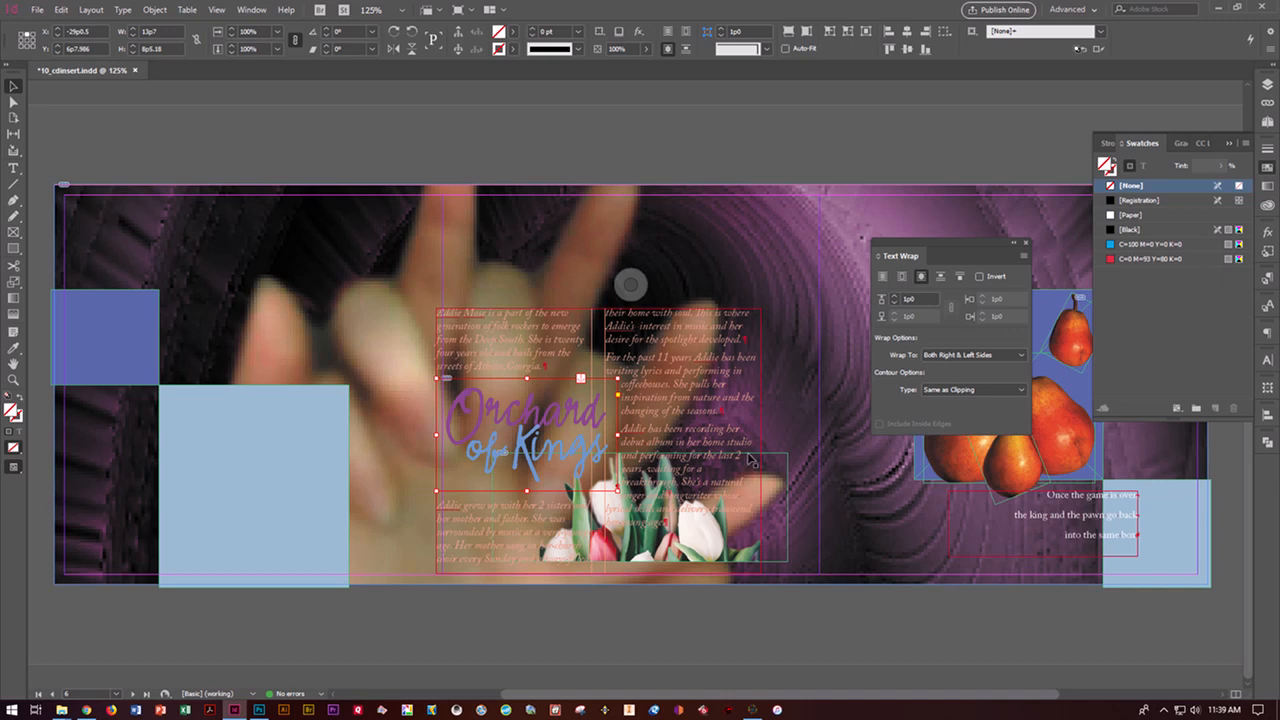
- Set the logo's wrap contour type to Detect Edges and its Wrap To option to Largest Area
{"action": "left_click", "coordinate": [960, 389]}
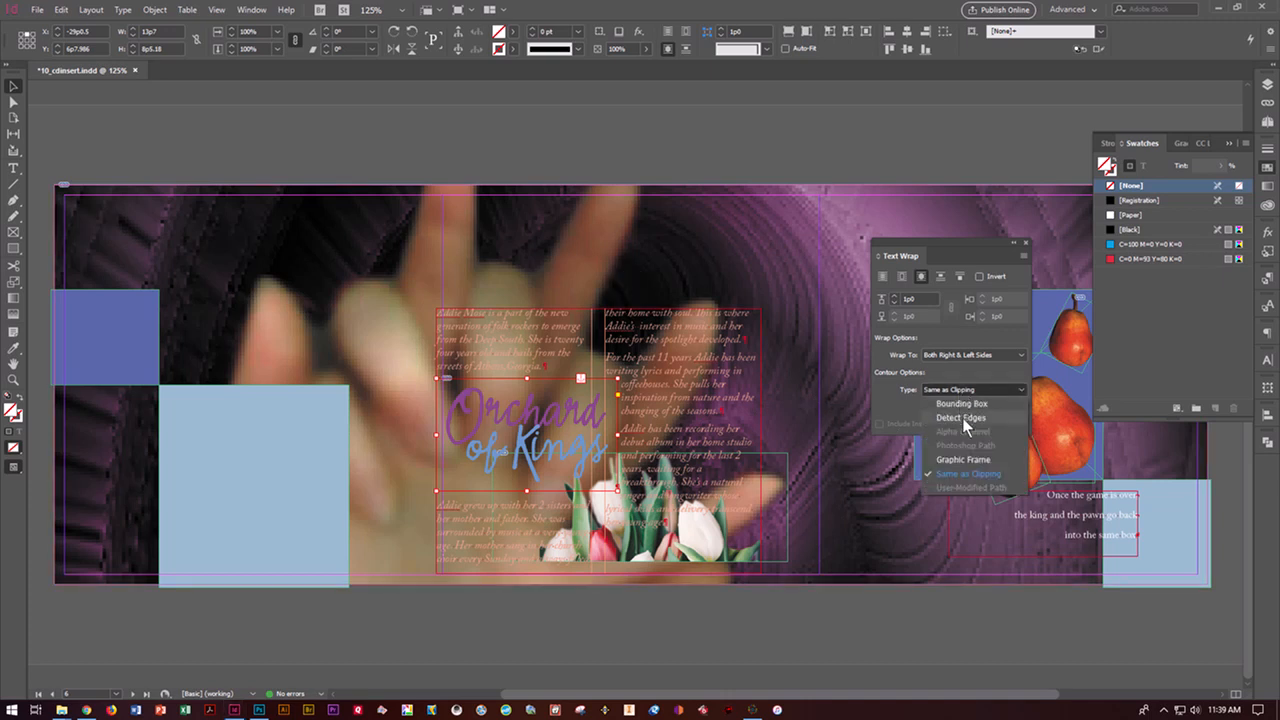
{"action": "left_click", "coordinate": [962, 418]}
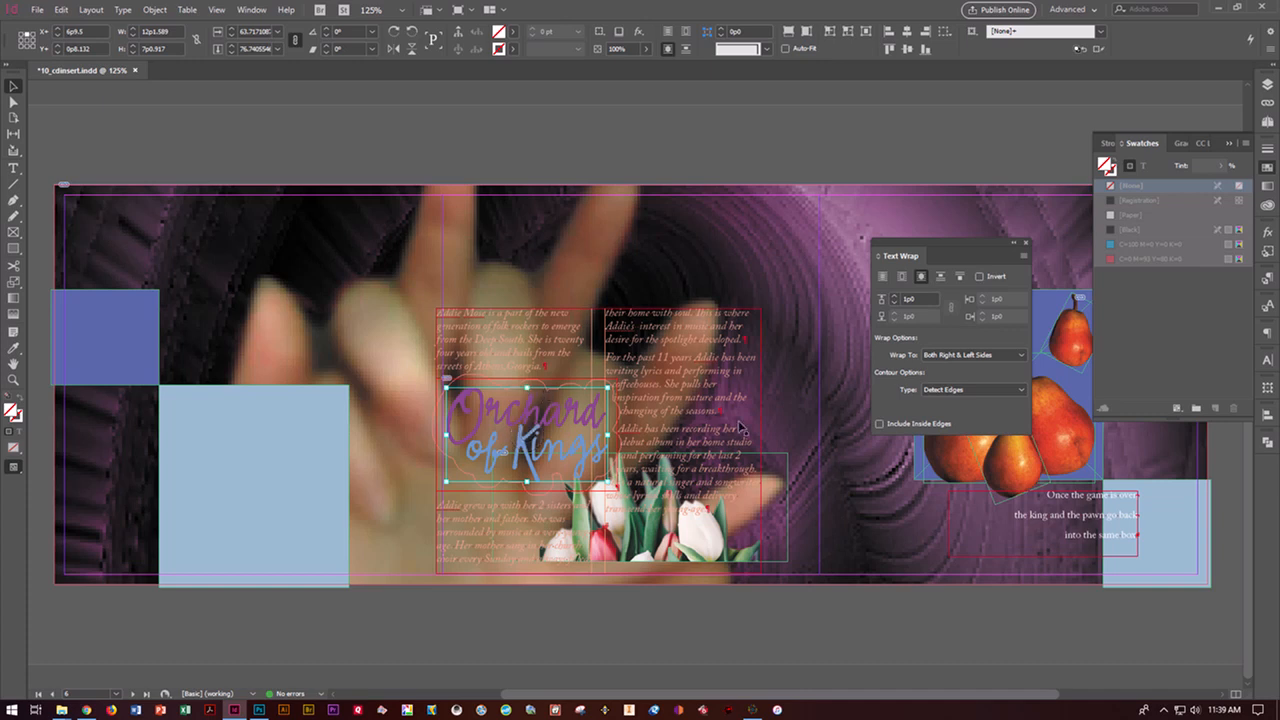
{"action": "left_click", "coordinate": [994, 354]}
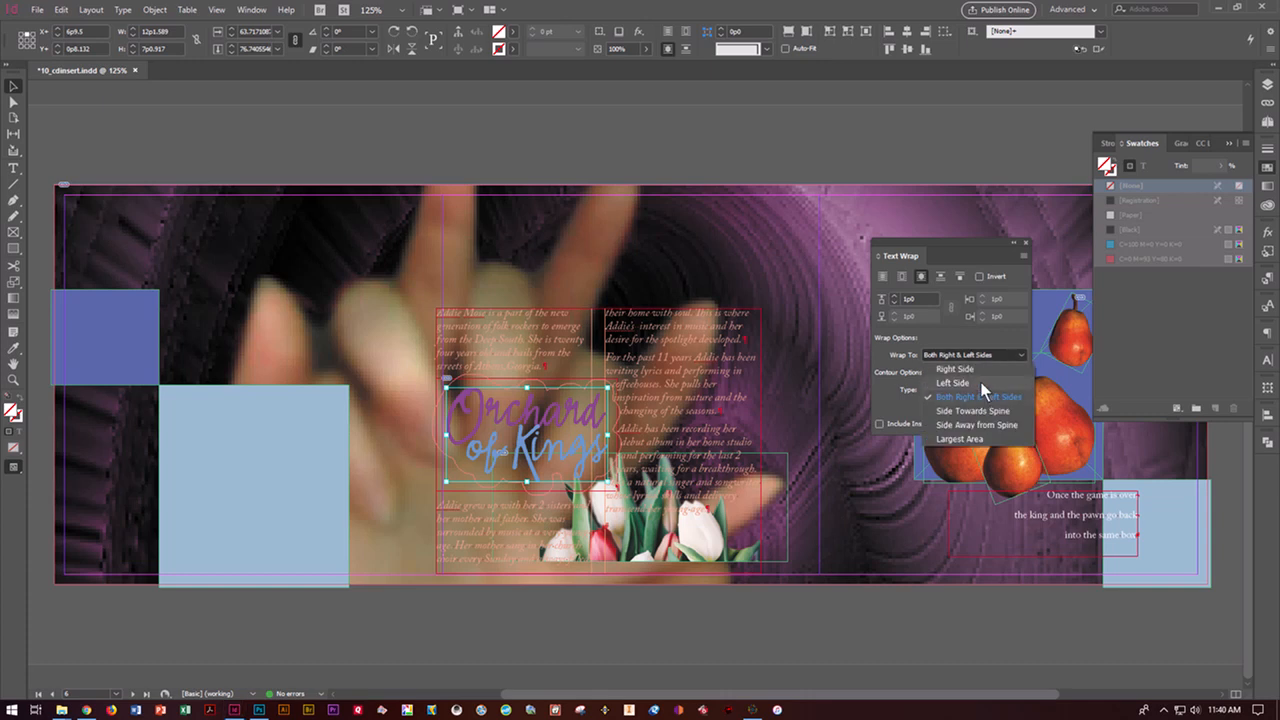
{"action": "left_click", "coordinate": [980, 383]}
{"action": "left_click", "coordinate": [984, 352]}
{"action": "left_click", "coordinate": [979, 368]}
{"action": "left_click", "coordinate": [972, 355]}
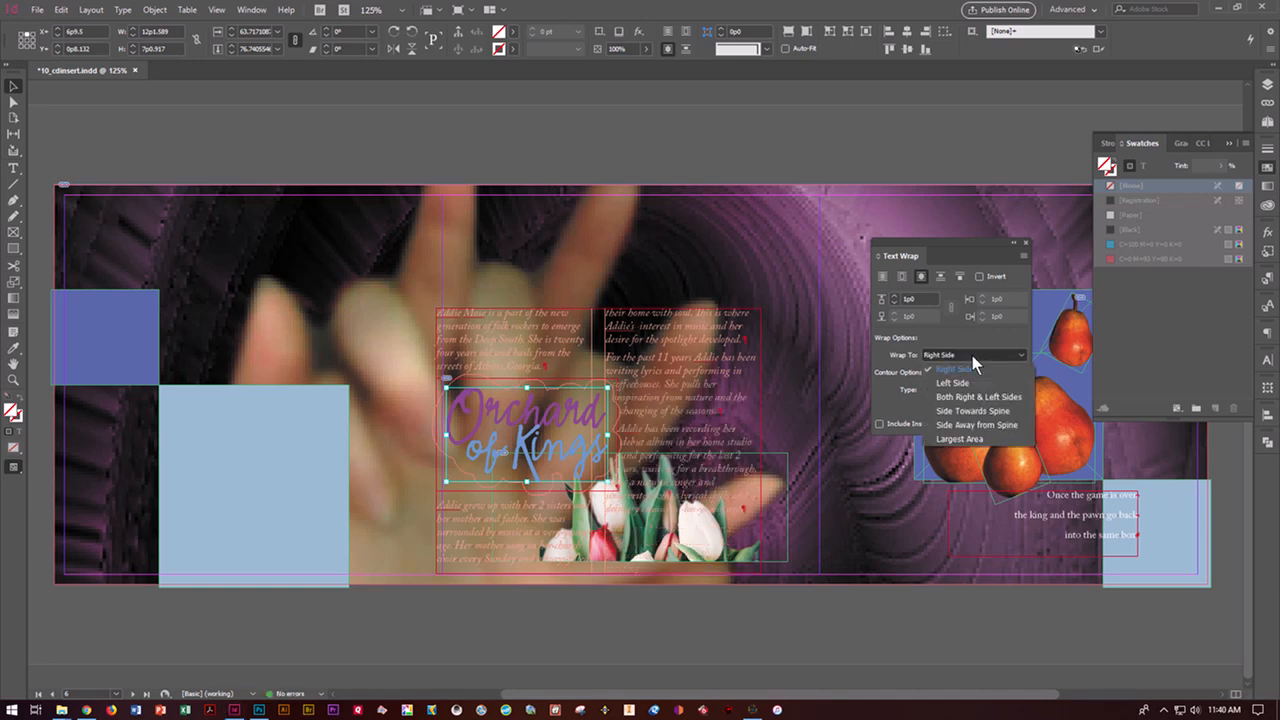
{"action": "left_click", "coordinate": [968, 443]}
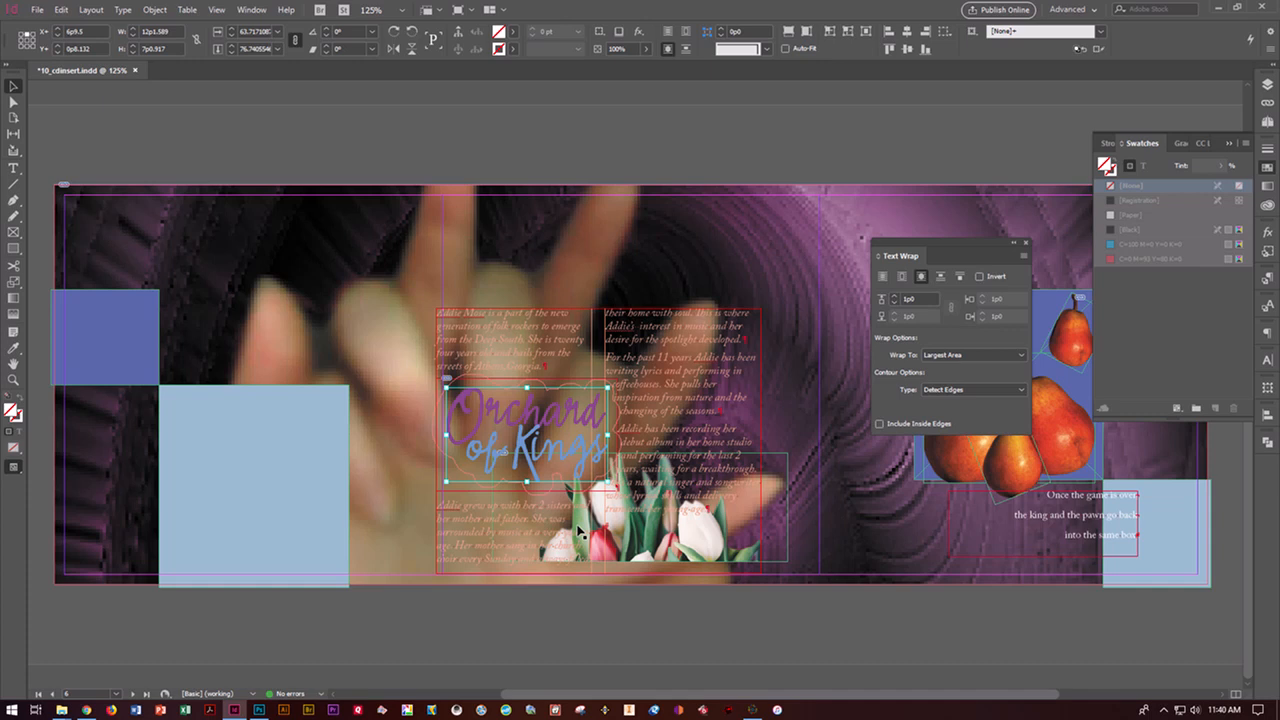
- Reshape the wrap boundary beside the logo's right edge by moving its anchor points with the Direct Selection tool, and save
{"action": "key", "text": "ctrl+equal"}
{"action": "key", "text": "ctrl+equal"}
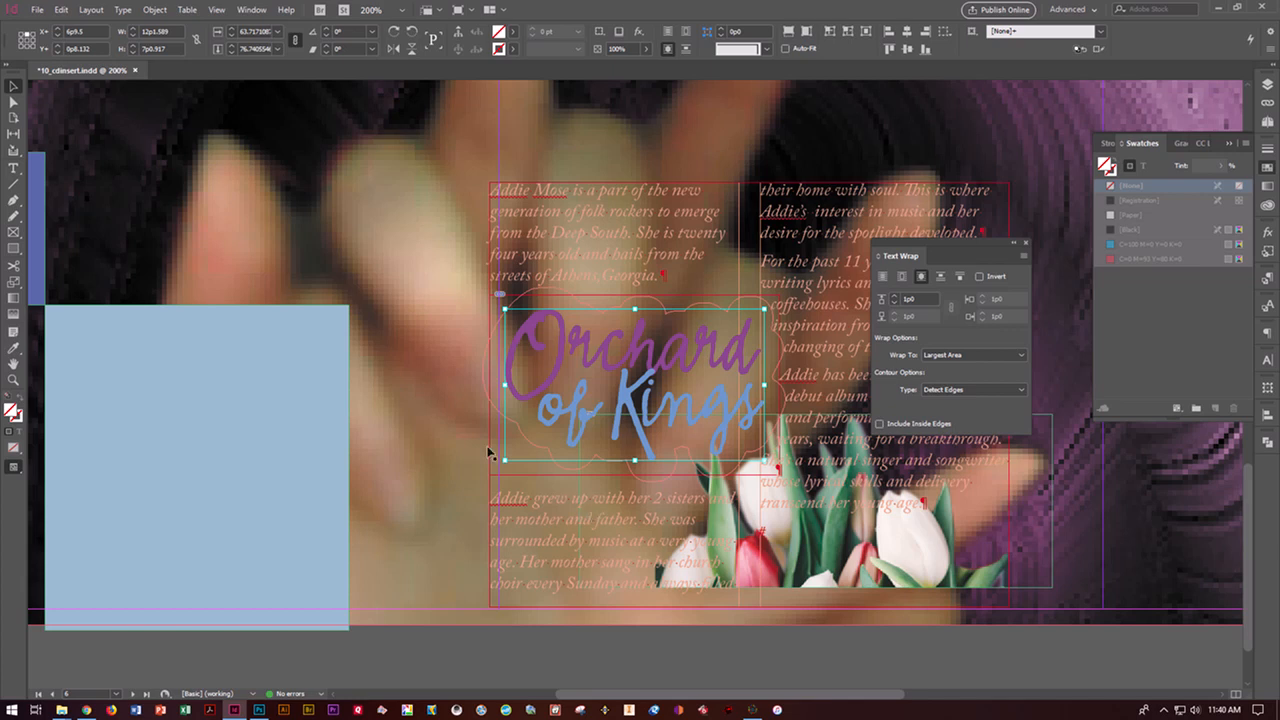
{"action": "left_click", "coordinate": [14, 102]}
{"action": "left_click_drag", "start_coordinate": [774, 380], "coordinate": [792, 466]}
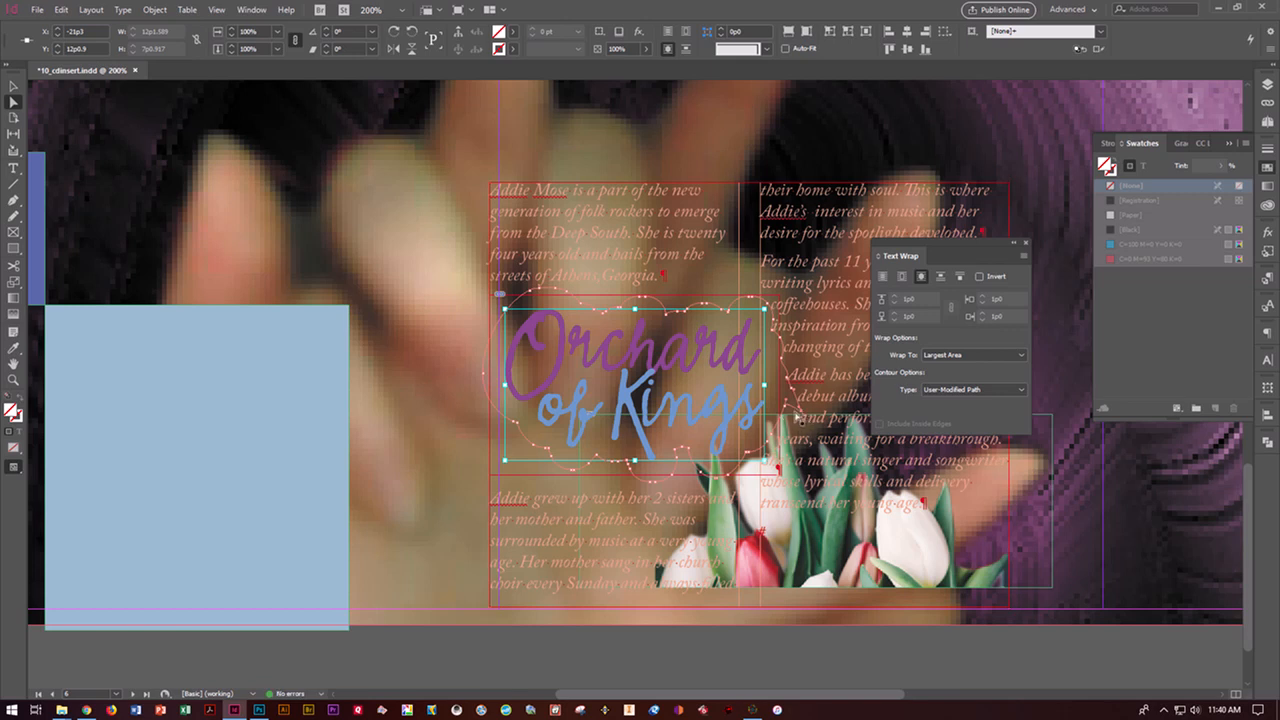
{"action": "left_click_drag", "start_coordinate": [802, 413], "coordinate": [774, 335]}
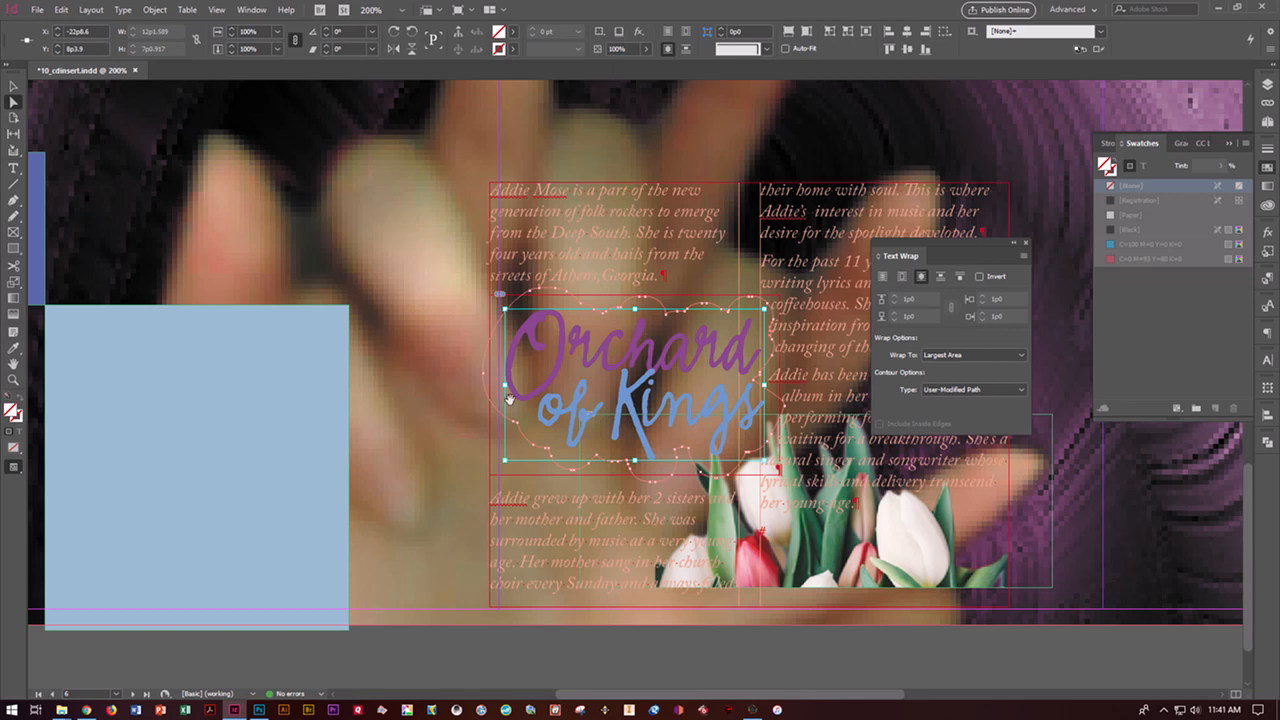
{"action": "key", "text": "ctrl+s"}
- Close the Text Wrap and Swatches panels and fit the whole spread in the window with nothing selected
{"action": "left_click", "coordinate": [1023, 242]}
{"action": "key", "text": "ctrl+minus"}
{"action": "key", "text": "ctrl+minus"}
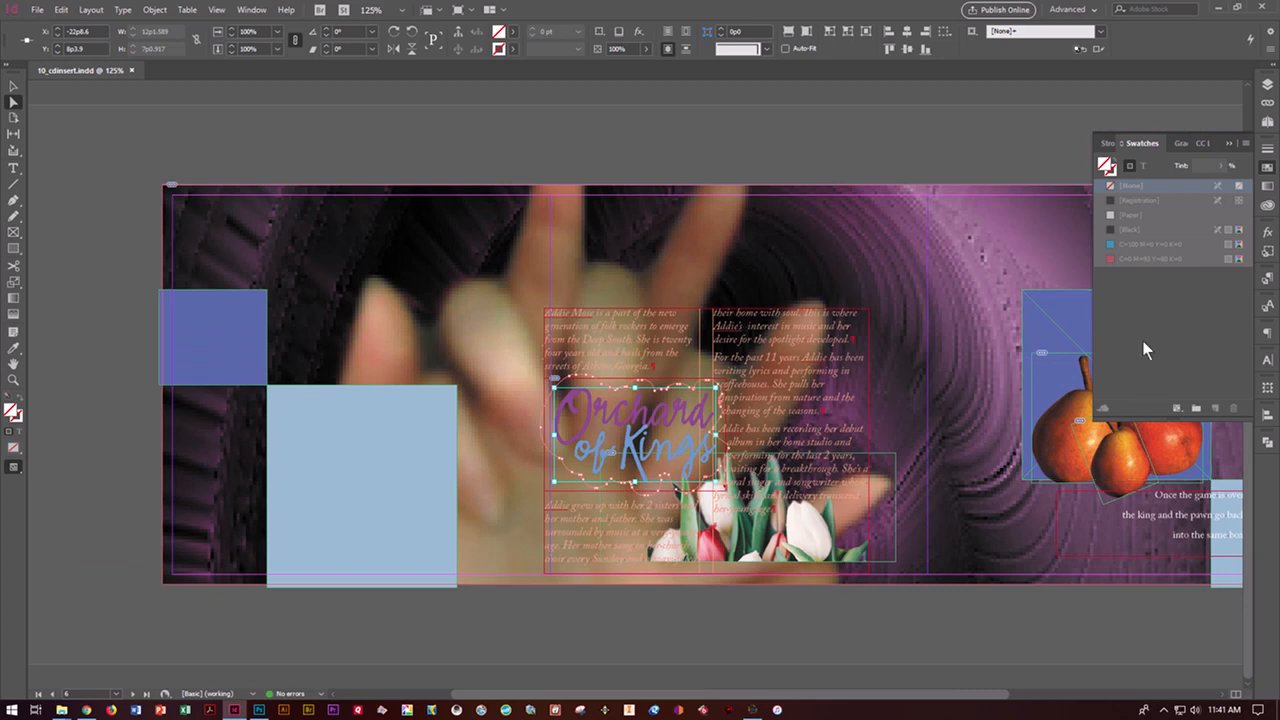
{"action": "left_click", "coordinate": [81, 158]}
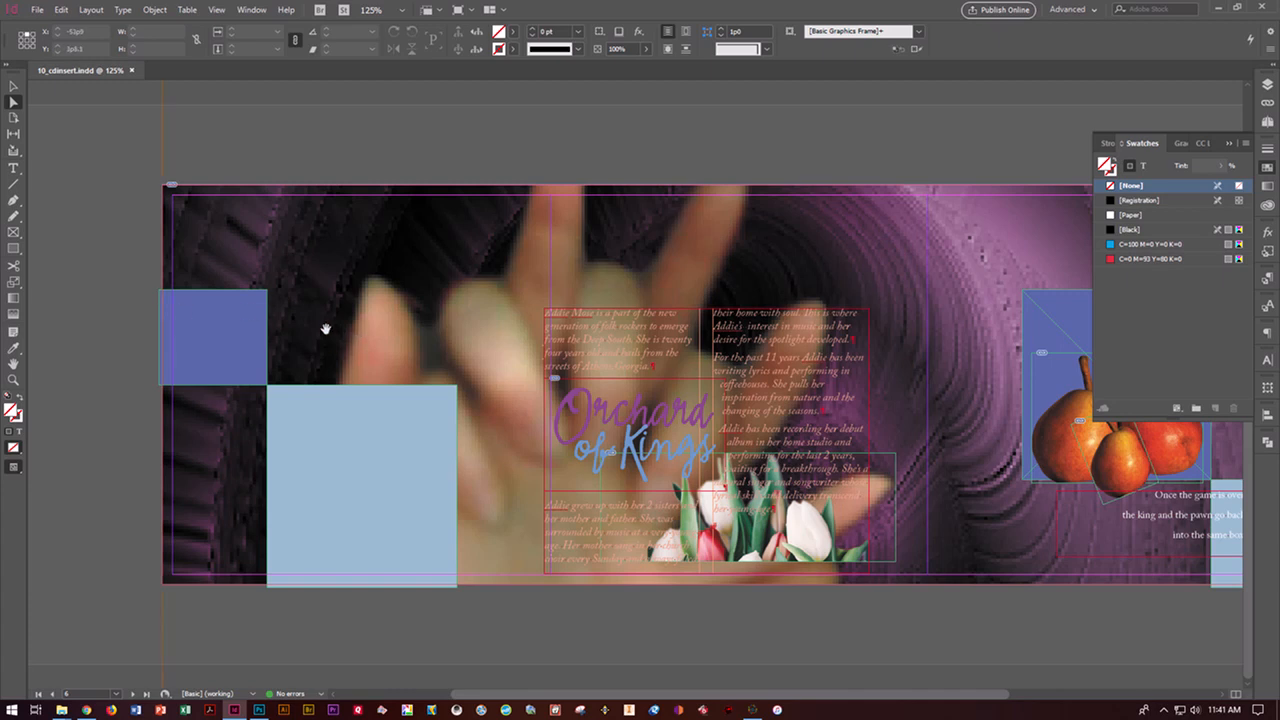
{"action": "left_click", "coordinate": [400, 408]}
{"action": "left_click", "coordinate": [215, 10]}
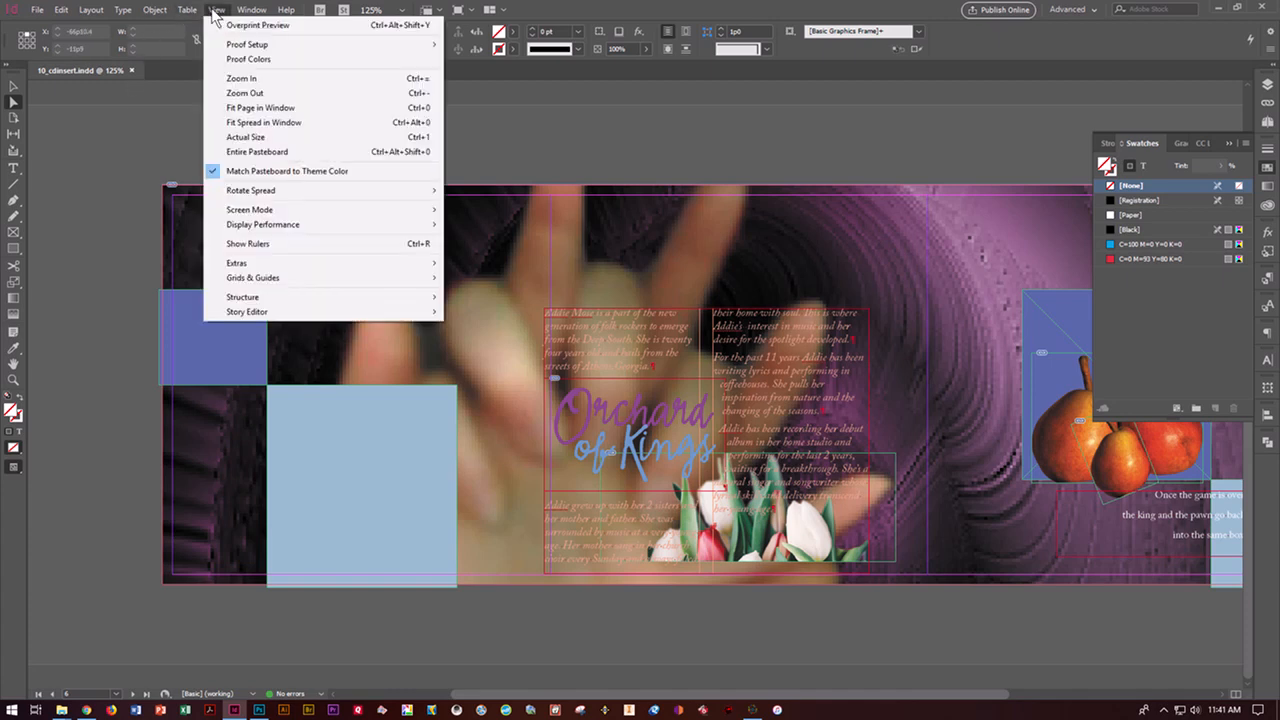
{"action": "left_click", "coordinate": [247, 122]}
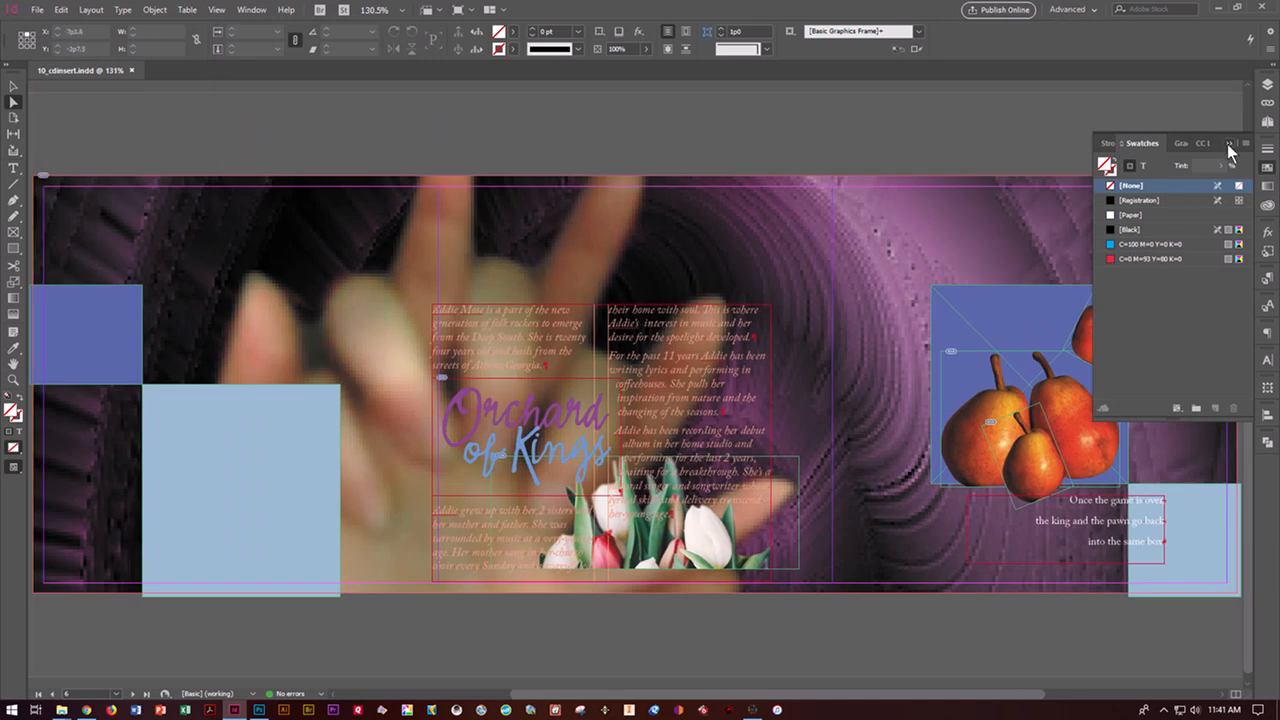
{"action": "left_click", "coordinate": [1228, 145]}
{"action": "left_click", "coordinate": [85, 357]}
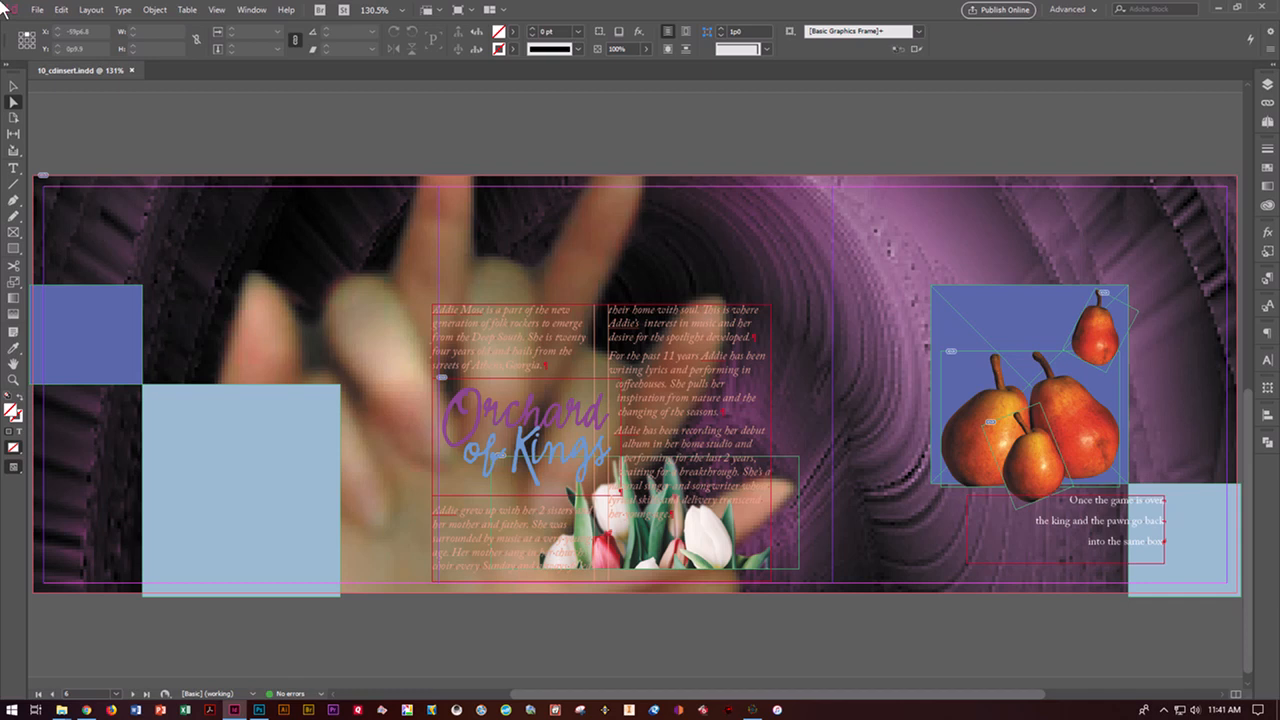
- Place the Illustrator file 10_e.ai at 100% scale across the spread, over the background photo
{"action": "left_click", "coordinate": [40, 10]}
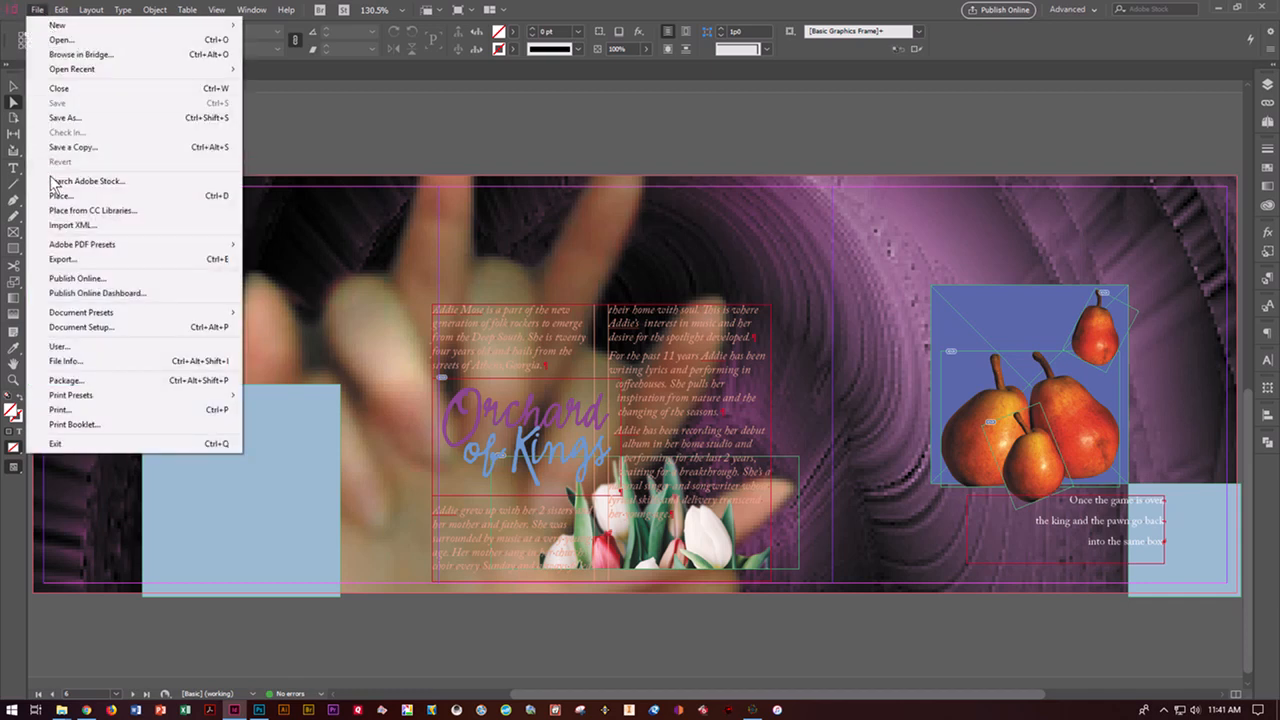
{"action": "left_click", "coordinate": [55, 197]}
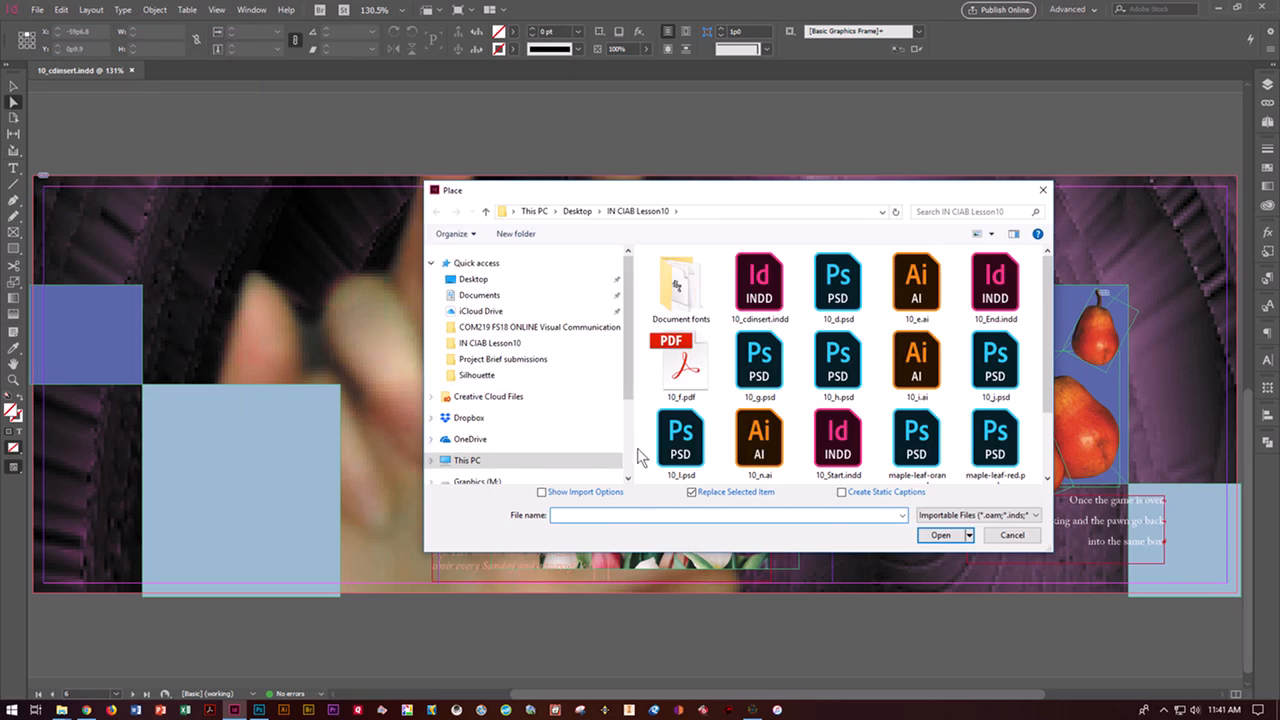
{"action": "left_click", "coordinate": [911, 290]}
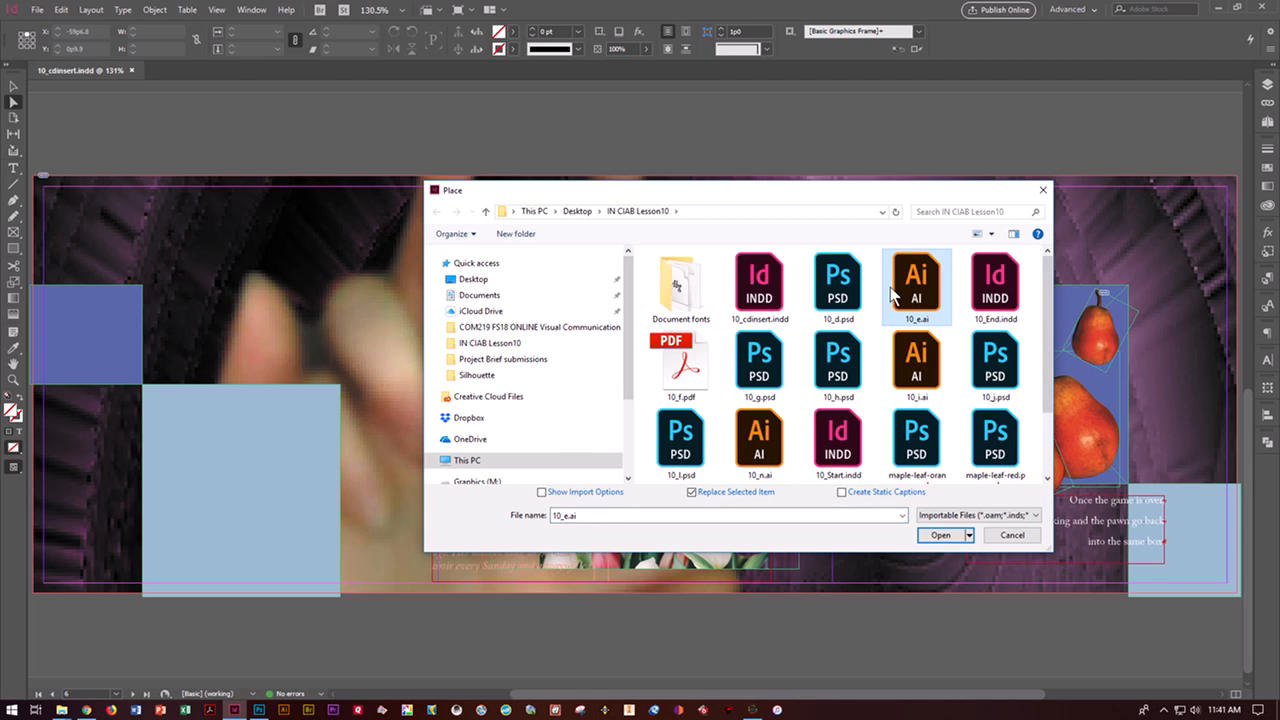
{"action": "left_click", "coordinate": [940, 535]}
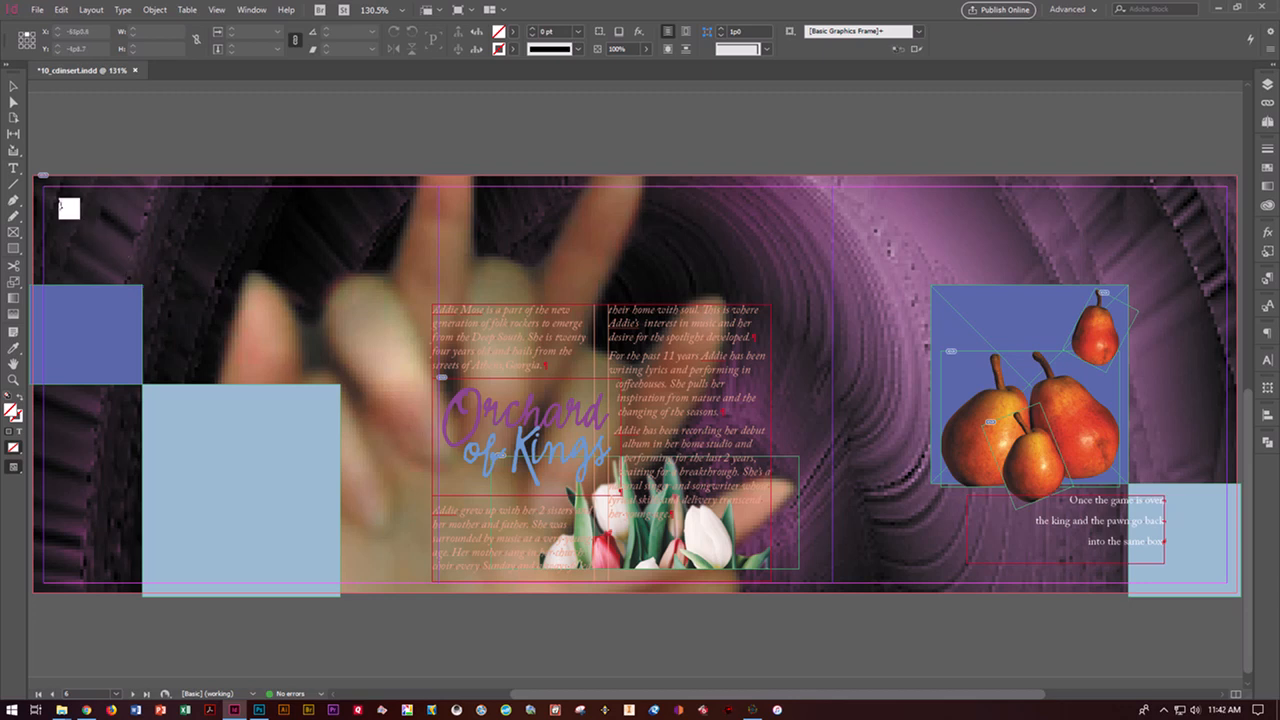
{"action": "left_click_drag", "start_coordinate": [34, 177], "coordinate": [31, 180]}
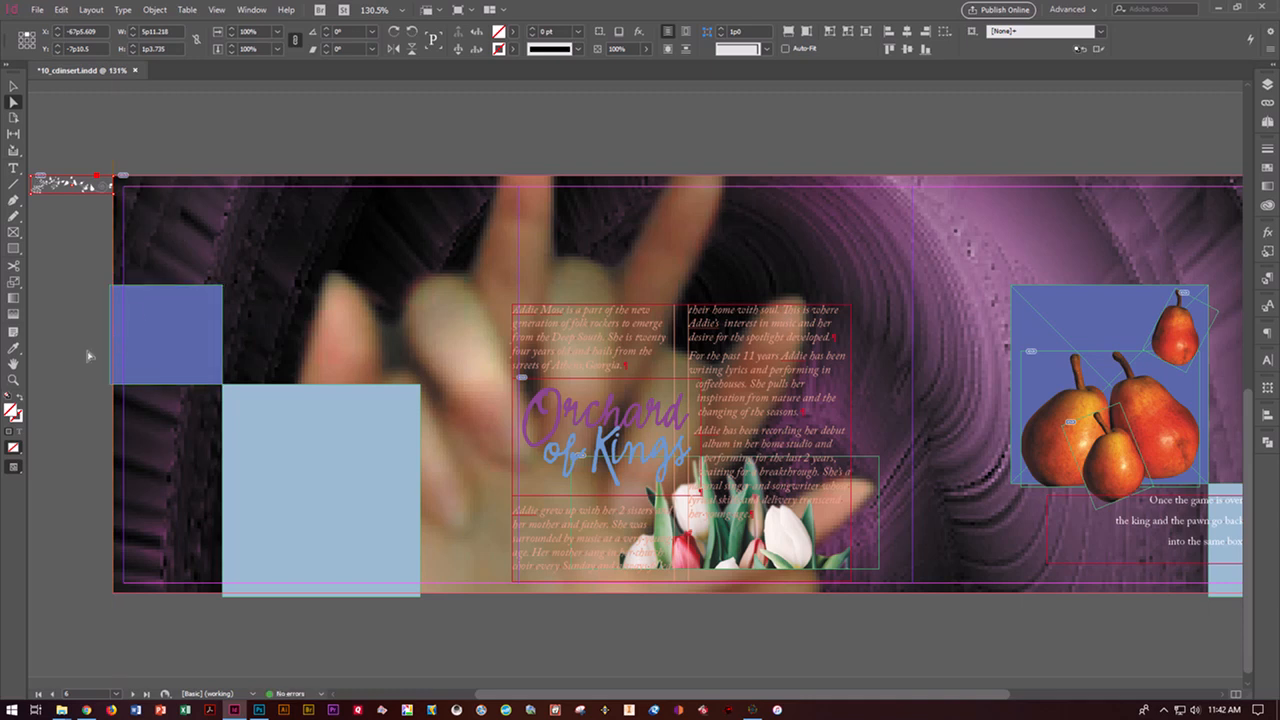
{"action": "key", "text": "ctrl+z"}
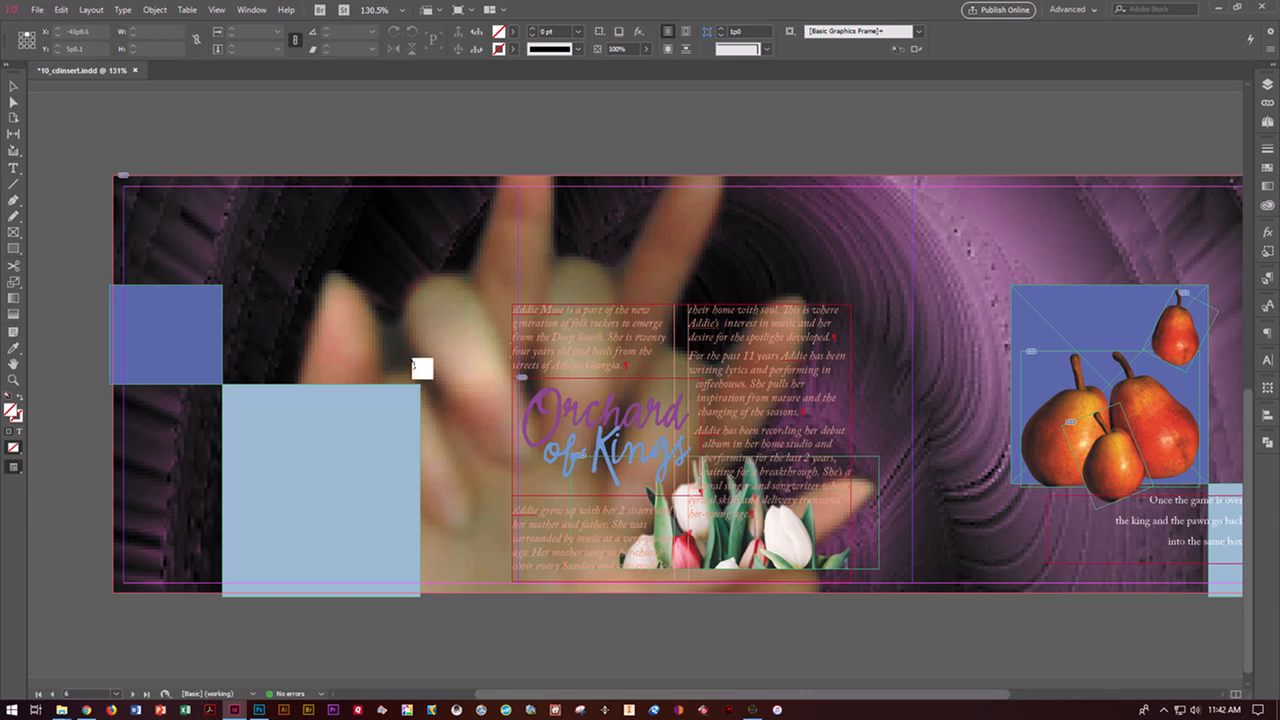
{"action": "left_click", "coordinate": [265, 297]}
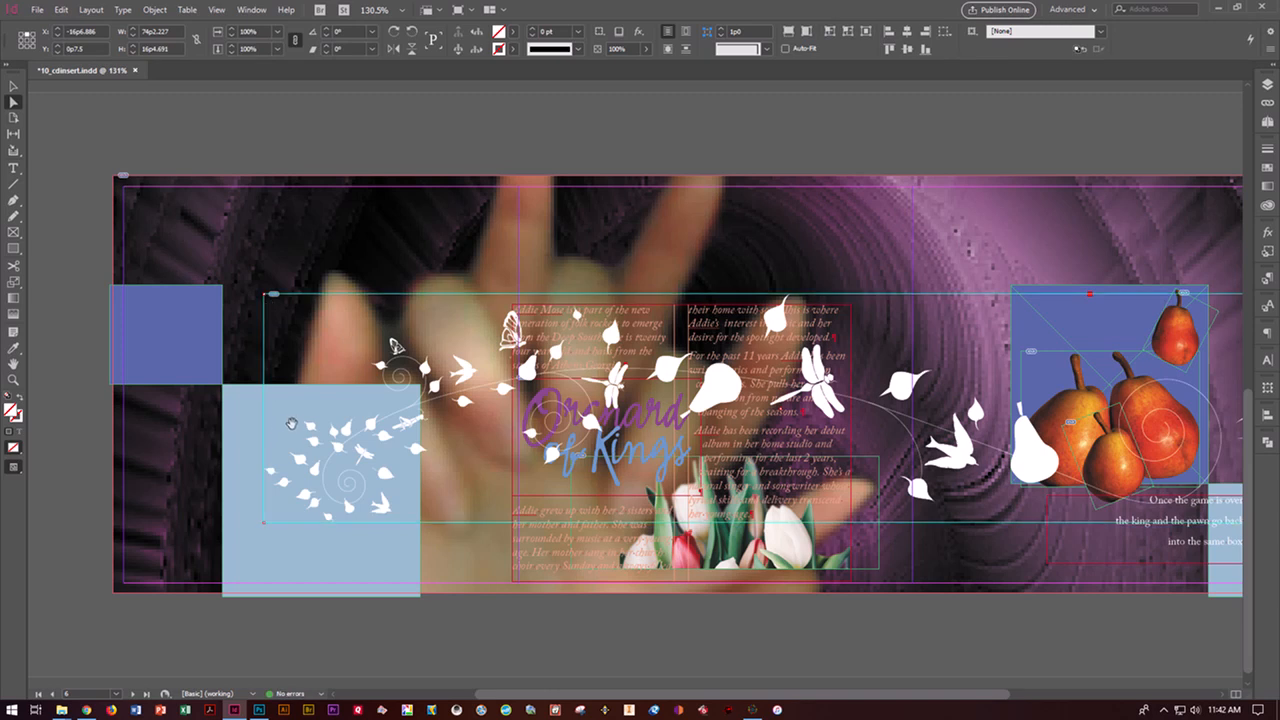
- Nudge the placed white vine artwork up and left to X -23p0.886, Y -7p3.5, then deselect it and save
{"action": "key", "text": "Up"}
{"action": "key", "text": "Up"}
{"action": "key", "text": "Up"}
{"action": "key", "text": "Up"}
{"action": "key", "text": "Up"}
{"action": "key", "text": "Up"}
{"action": "key", "text": "Up"}
{"action": "key", "text": "Up"}
{"action": "key", "text": "Up"}
{"action": "key", "text": "Up"}
{"action": "key", "text": "Up"}
{"action": "key", "text": "Up"}
{"action": "key", "text": "Up"}
{"action": "key", "text": "Up"}
{"action": "key", "text": "Up"}
{"action": "key", "text": "Up"}
{"action": "key", "text": "Up"}
{"action": "key", "text": "Up"}
{"action": "key", "text": "Up"}
{"action": "key", "text": "Up"}
{"action": "key", "text": "Up"}
{"action": "key", "text": "Up"}
{"action": "key", "text": "Up"}
{"action": "key", "text": "Up"}
{"action": "key", "text": "Up"}
{"action": "key", "text": "Up"}
{"action": "key", "text": "Up"}
{"action": "key", "text": "Up"}
{"action": "key", "text": "Up"}
{"action": "key", "text": "Up"}
{"action": "key", "text": "Up"}
{"action": "key", "text": "Up"}
{"action": "key", "text": "Up"}
{"action": "key", "text": "Up"}
{"action": "key", "text": "Up"}
{"action": "key", "text": "Up"}
{"action": "key", "text": "Up"}
{"action": "key", "text": "Up"}
{"action": "key", "text": "Up"}
{"action": "key", "text": "Up"}
{"action": "key", "text": "Left"}
{"action": "key", "text": "Left"}
{"action": "key", "text": "Left"}
{"action": "key", "text": "Left"}
{"action": "key", "text": "Left"}
{"action": "key", "text": "Left"}
{"action": "key", "text": "Left"}
{"action": "key", "text": "Left"}
{"action": "key", "text": "Left"}
{"action": "key", "text": "Left"}
{"action": "key", "text": "Left"}
{"action": "key", "text": "Left"}
{"action": "key", "text": "Left"}
{"action": "key", "text": "Left"}
{"action": "key", "text": "Left"}
{"action": "key", "text": "Left"}
{"action": "key", "text": "Left"}
{"action": "key", "text": "Left"}
{"action": "key", "text": "Left"}
{"action": "key", "text": "Left"}
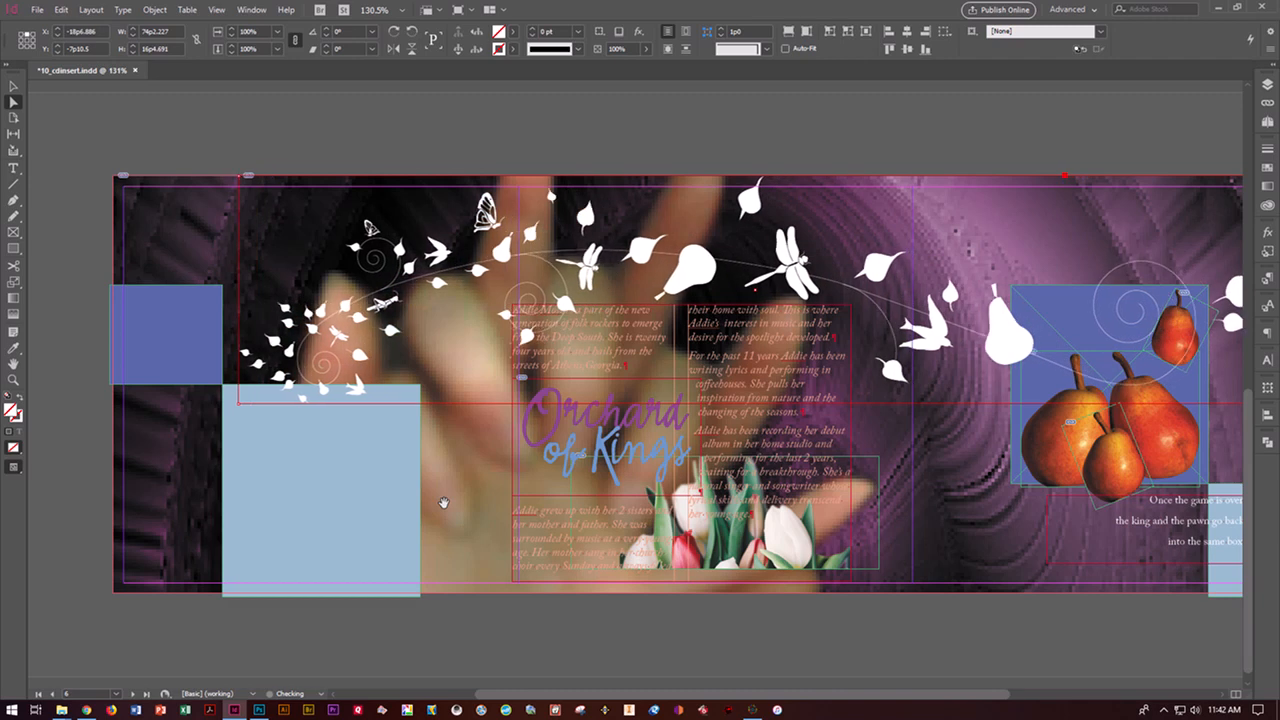
{"action": "key", "text": "Left"}
{"action": "key", "text": "Left"}
{"action": "key", "text": "Left"}
{"action": "key", "text": "Left"}
{"action": "key", "text": "Left"}
{"action": "key", "text": "Left"}
{"action": "key", "text": "Left"}
{"action": "key", "text": "Left"}
{"action": "key", "text": "Left"}
{"action": "key", "text": "Left"}
{"action": "key", "text": "Left"}
{"action": "key", "text": "Left"}
{"action": "key", "text": "Left"}
{"action": "key", "text": "Left"}
{"action": "key", "text": "Left"}
{"action": "key", "text": "Left"}
{"action": "key", "text": "Left"}
{"action": "key", "text": "Left"}
{"action": "key", "text": "Left"}
{"action": "key", "text": "Left"}
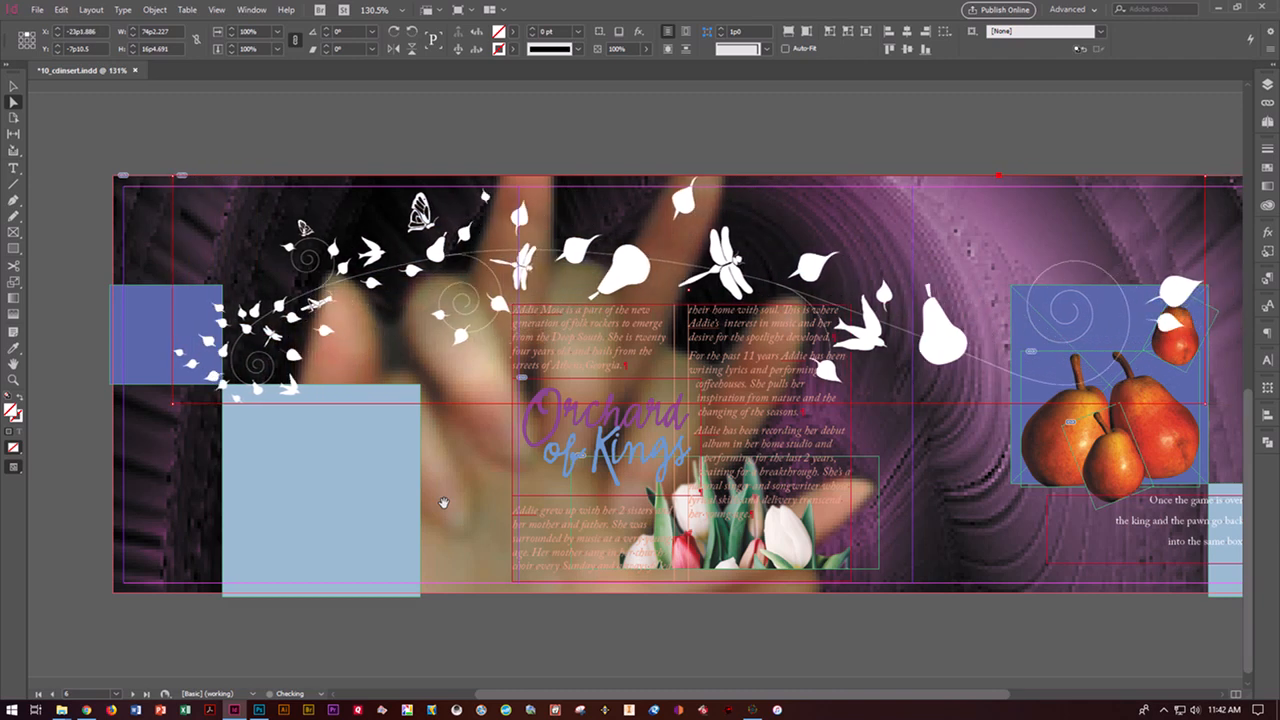
{"action": "key", "text": "Left"}
{"action": "key", "text": "Right"}
{"action": "key", "text": "Right"}
{"action": "key", "text": "Down"}
{"action": "key", "text": "Down"}
{"action": "key", "text": "Down"}
{"action": "key", "text": "Down"}
{"action": "key", "text": "Down"}
{"action": "key", "text": "Down"}
{"action": "key", "text": "Down"}
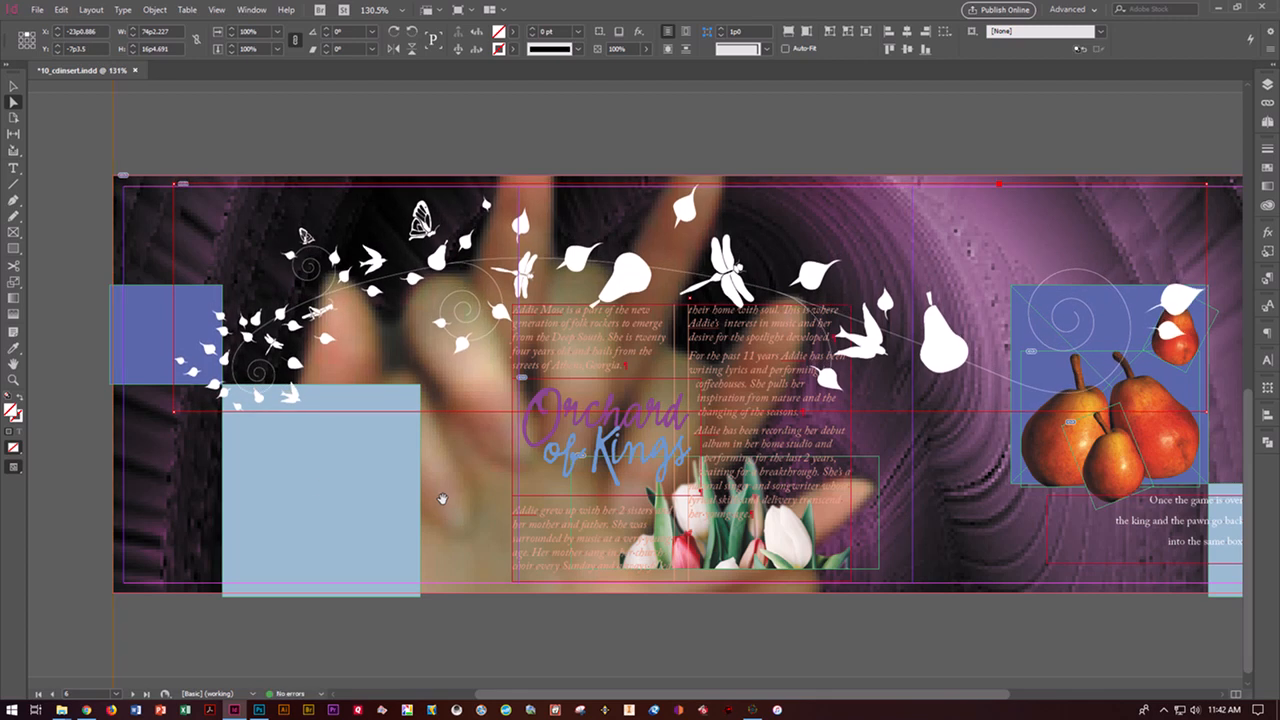
{"action": "left_click", "coordinate": [78, 420]}
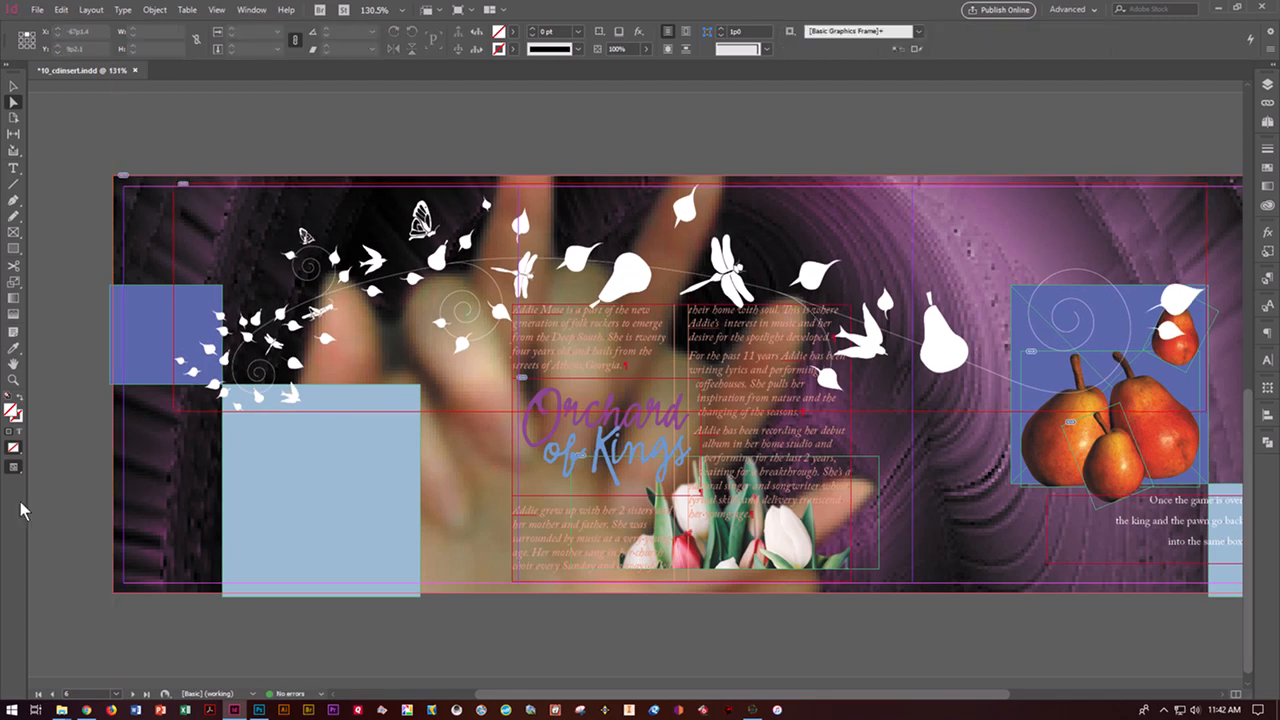
{"action": "key", "text": "ctrl+s"}
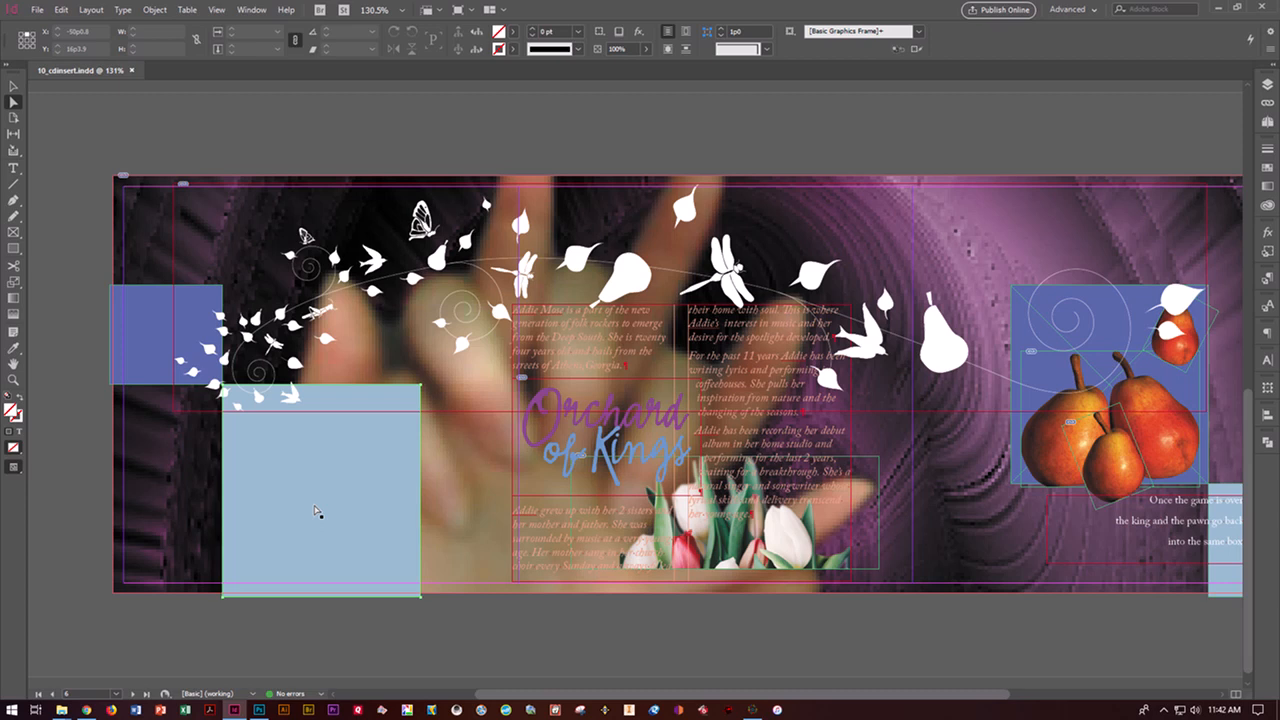
{"action": "left_click", "coordinate": [35, 10]}
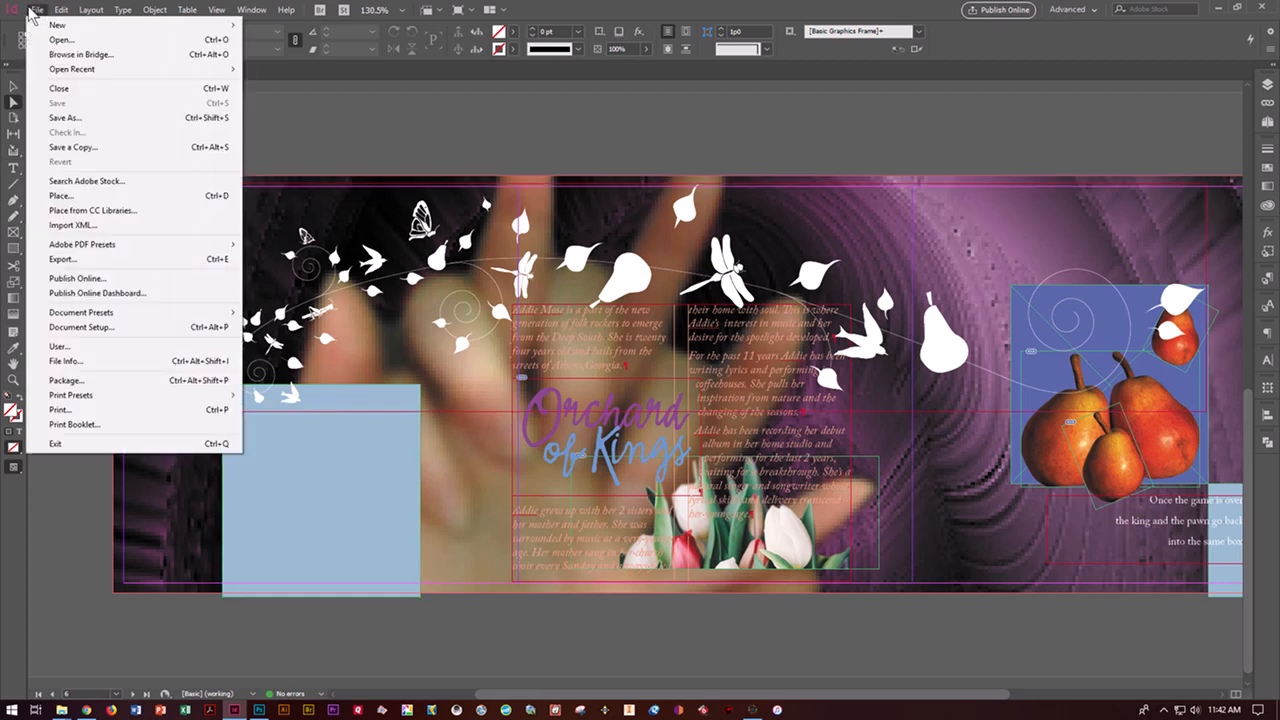
{"action": "left_click", "coordinate": [62, 196]}
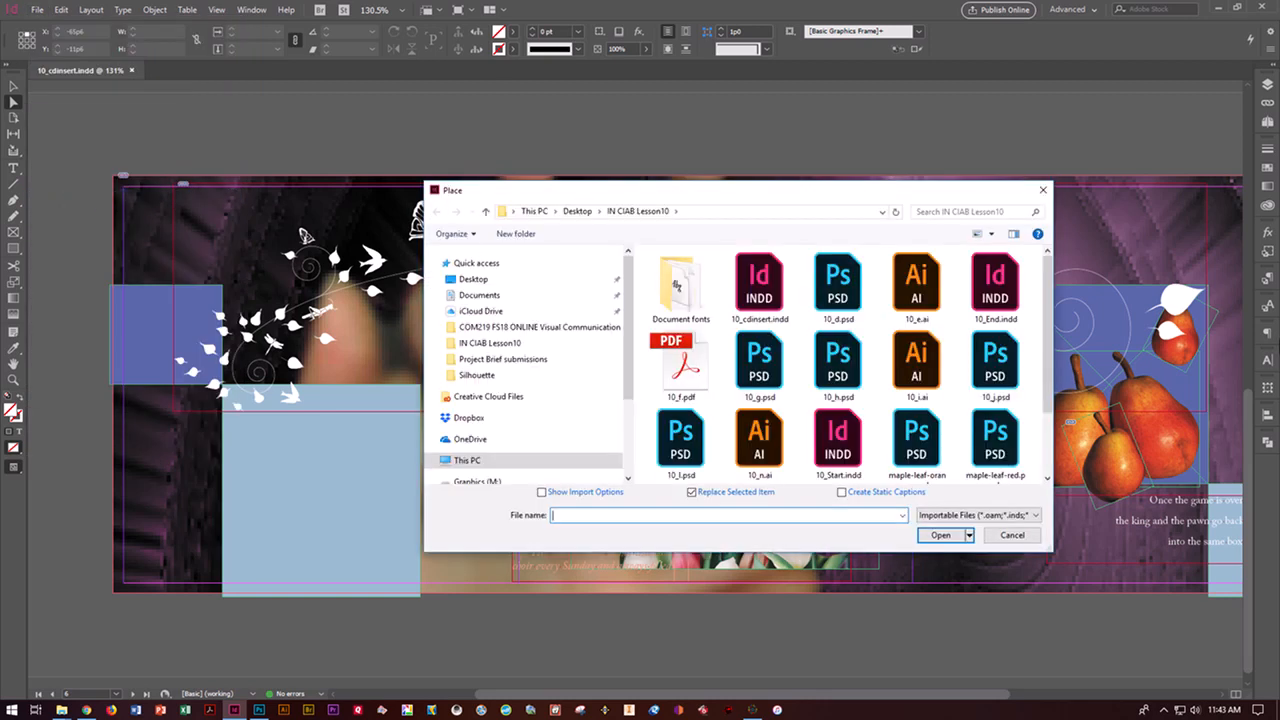
{"action": "left_click", "coordinate": [759, 440]}
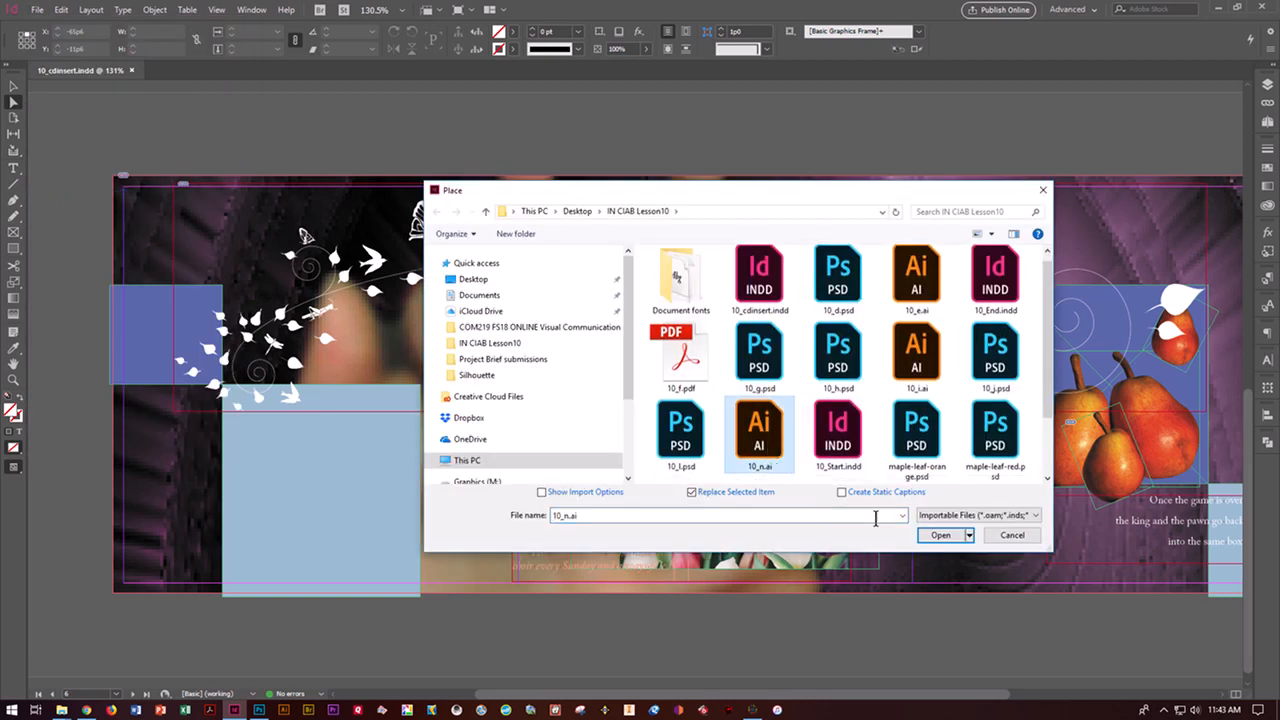
{"action": "left_click", "coordinate": [940, 535]}
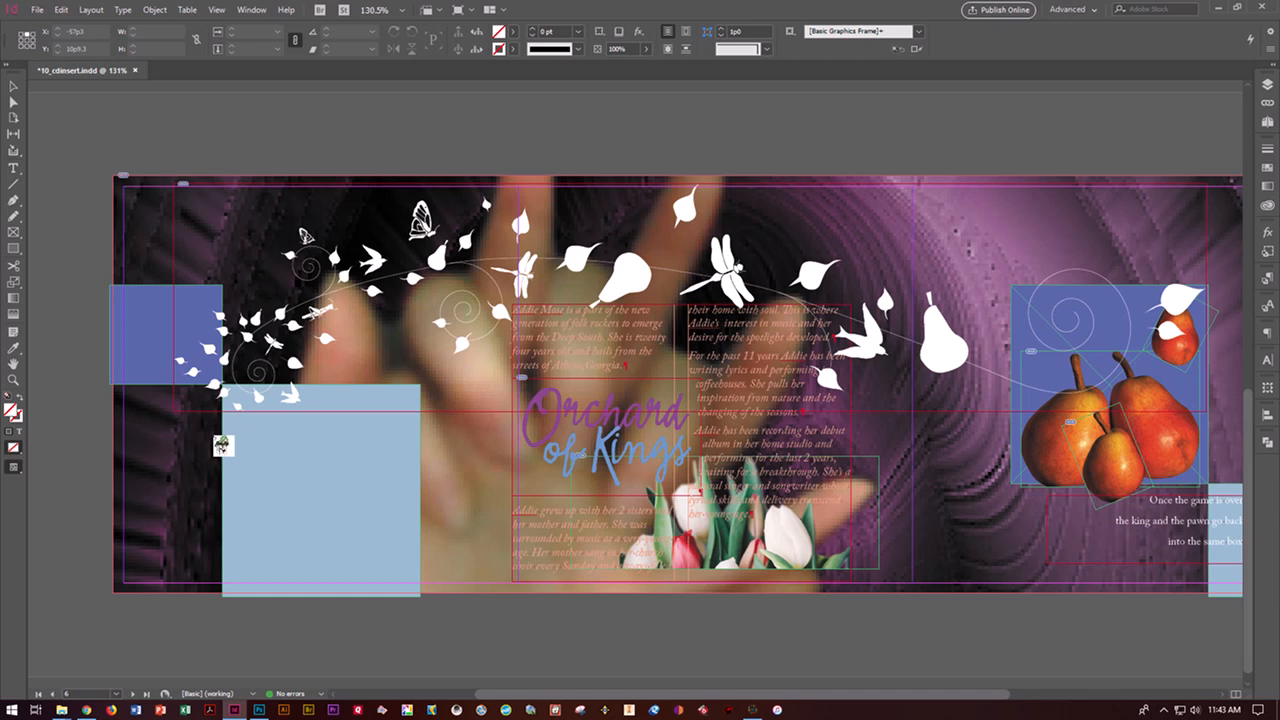
{"action": "left_click", "coordinate": [216, 437]}
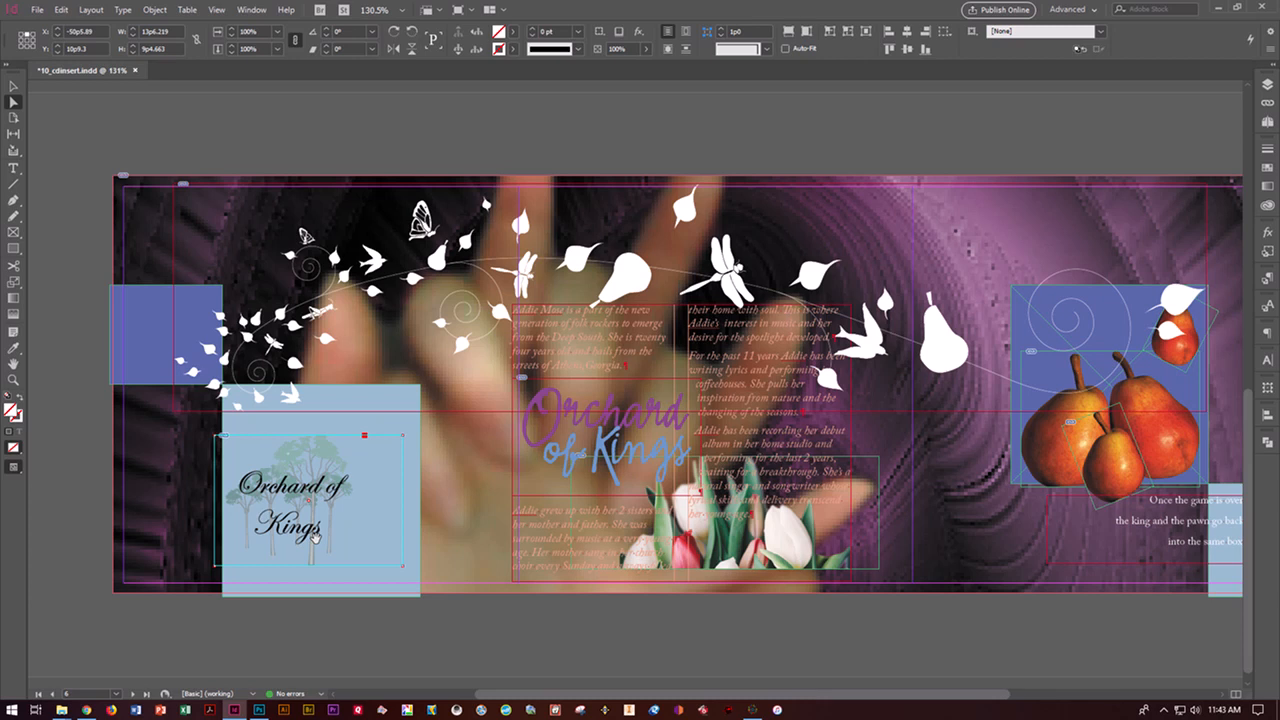
{"action": "left_click", "coordinate": [14, 86]}
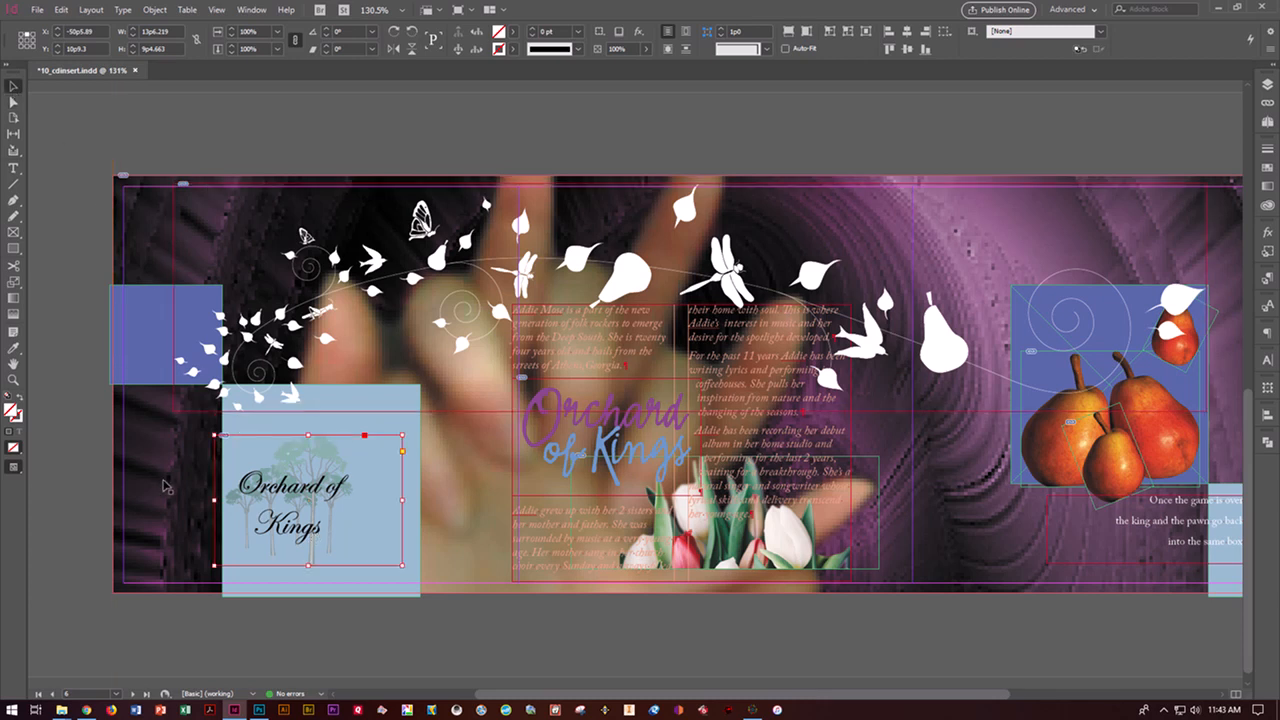
{"action": "left_click_drag", "start_coordinate": [278, 494], "coordinate": [313, 478]}
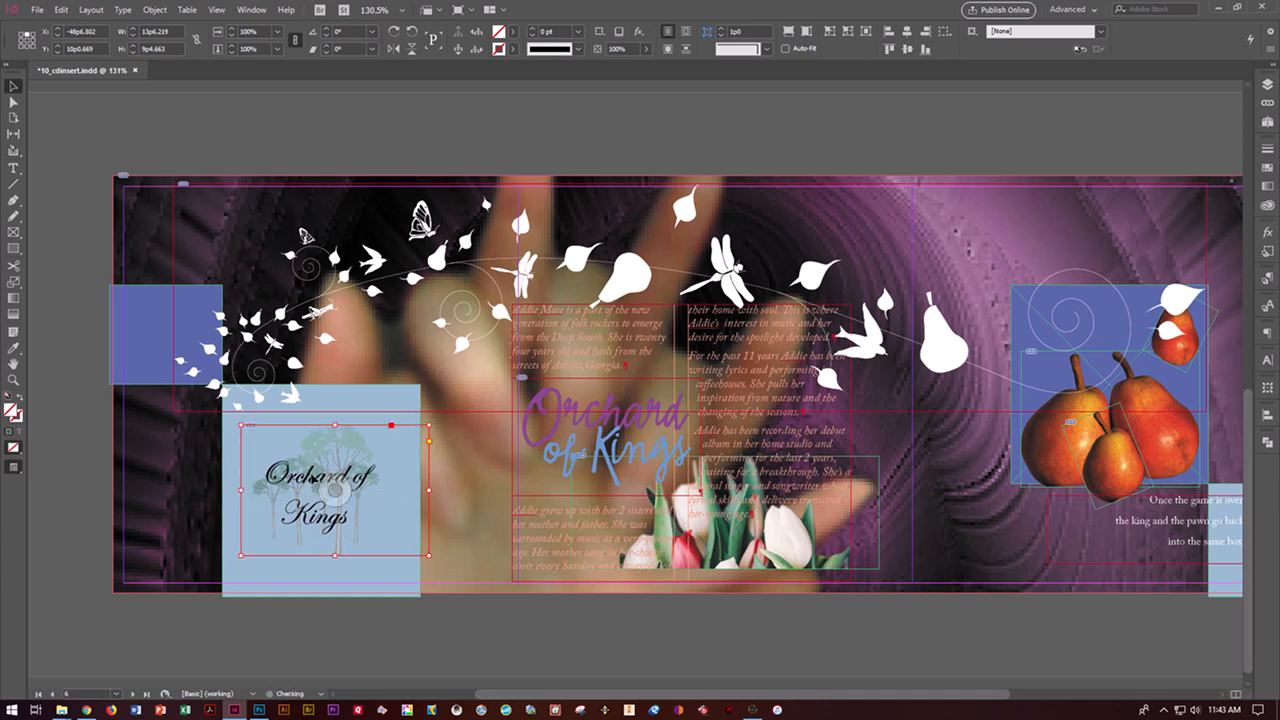
{"action": "left_click", "coordinate": [752, 711]}
{"action": "key", "text": "Delete"}
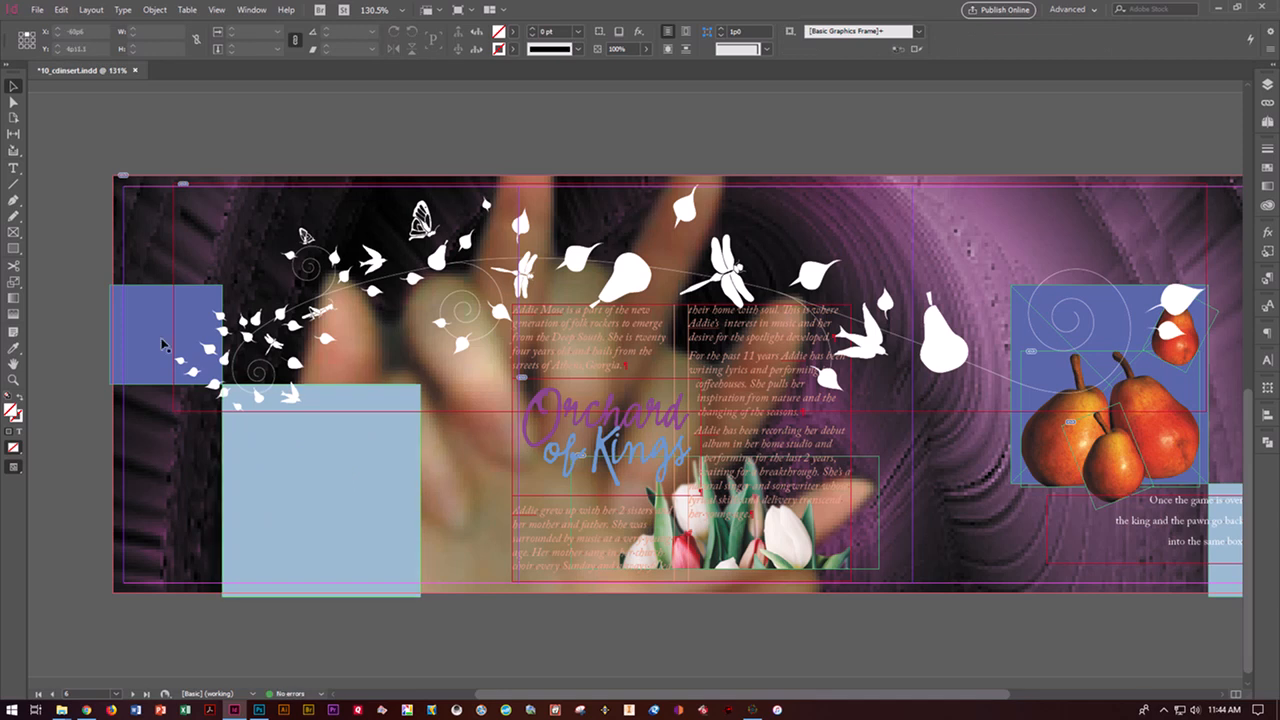
- Load 10_n.ai for placement with Show Import Options enabled, keeping its English Title and Layer 3 layers visible
{"action": "left_click", "coordinate": [37, 10]}
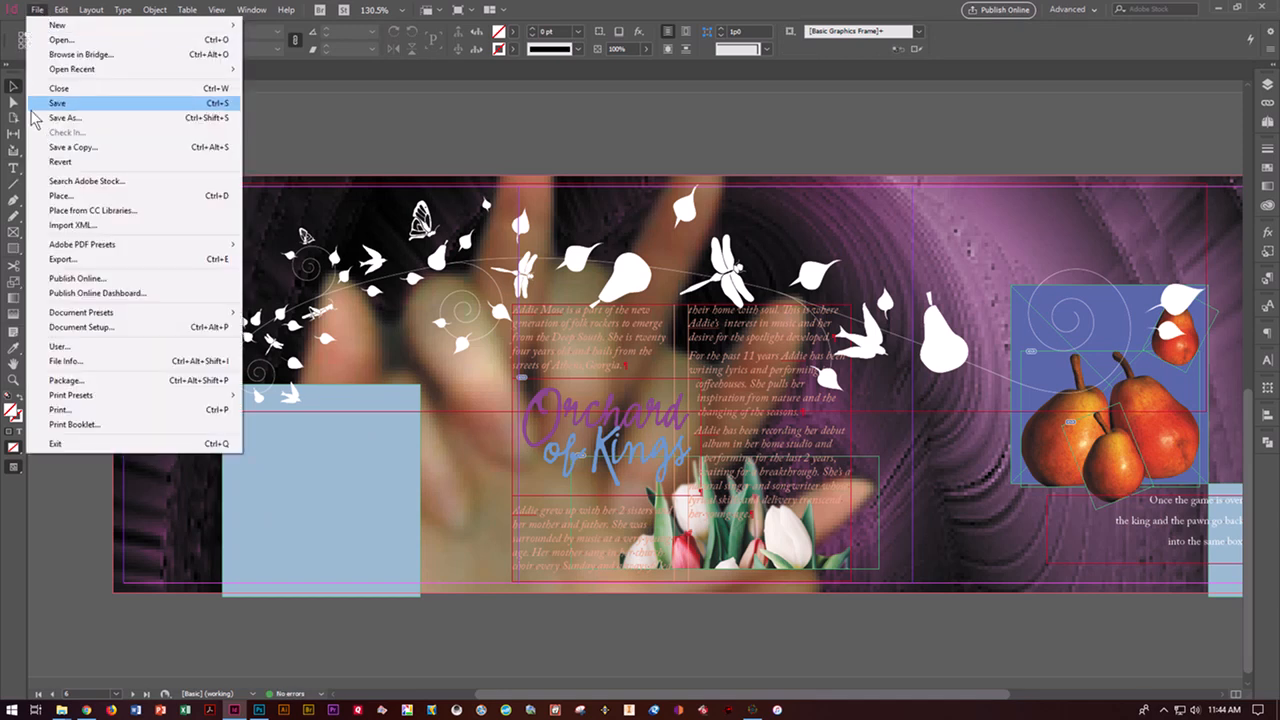
{"action": "left_click", "coordinate": [55, 196]}
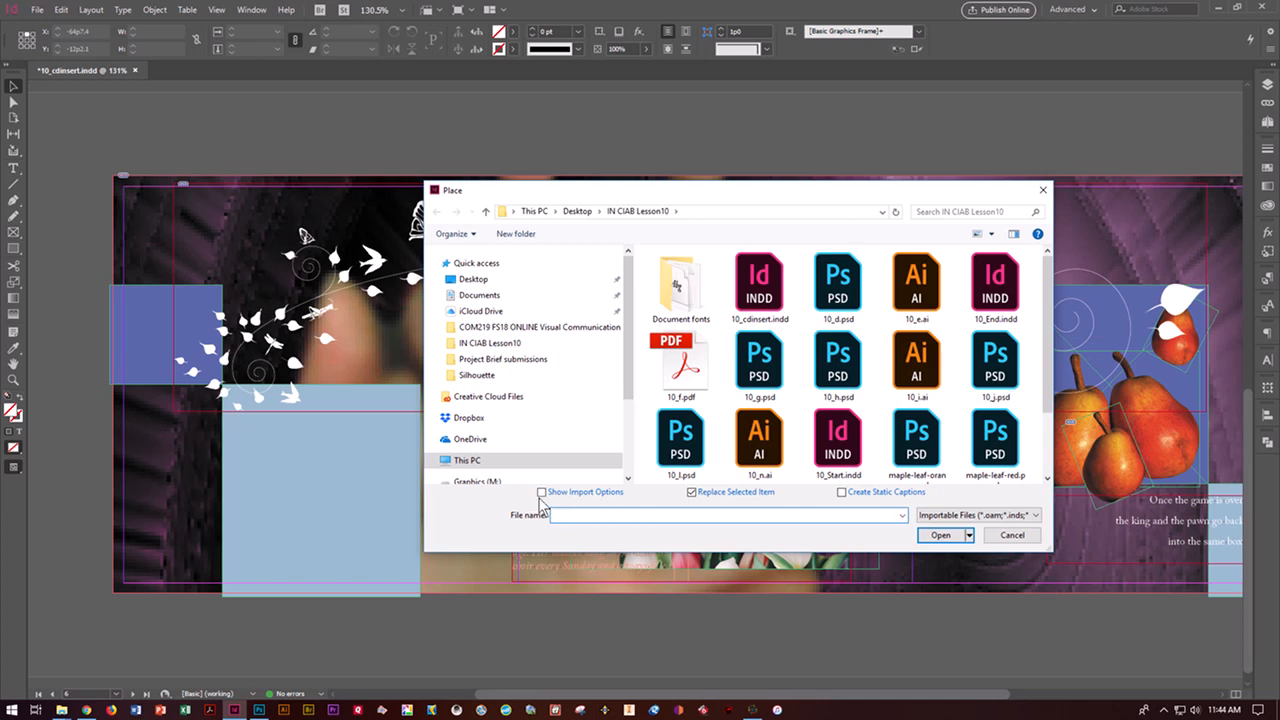
{"action": "left_click", "coordinate": [759, 457]}
{"action": "left_click", "coordinate": [541, 493]}
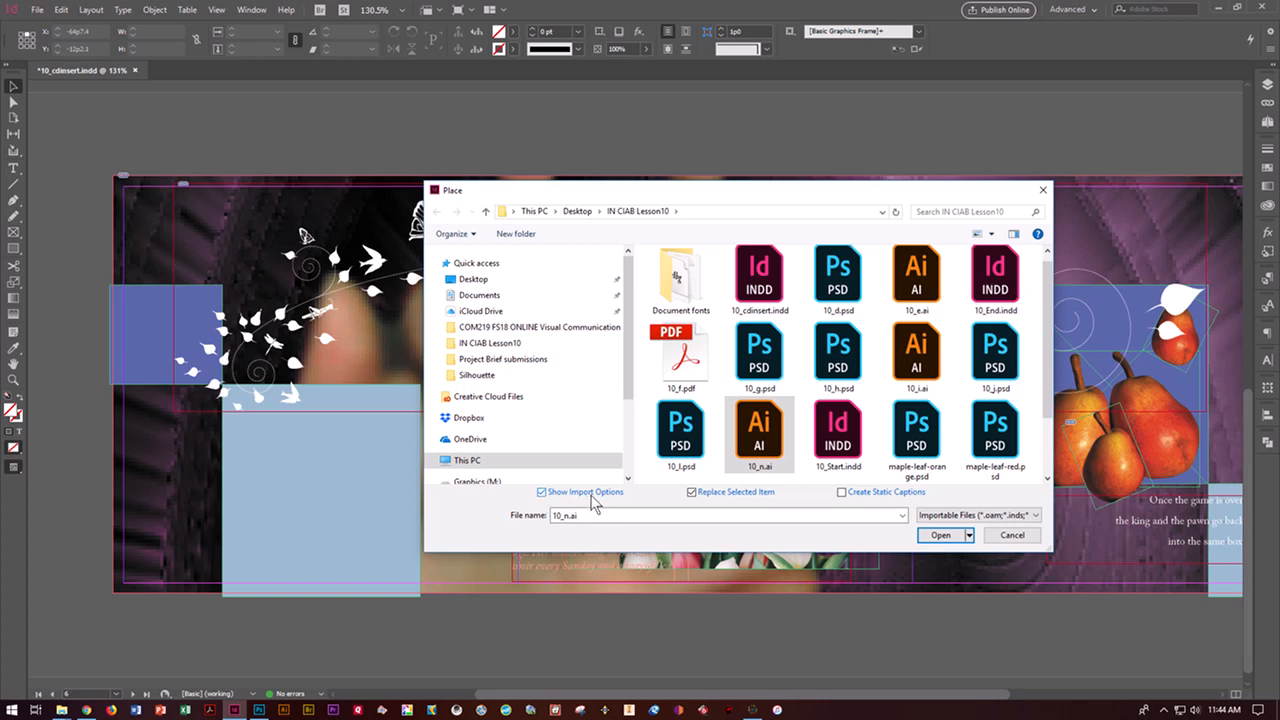
{"action": "left_click", "coordinate": [935, 535]}
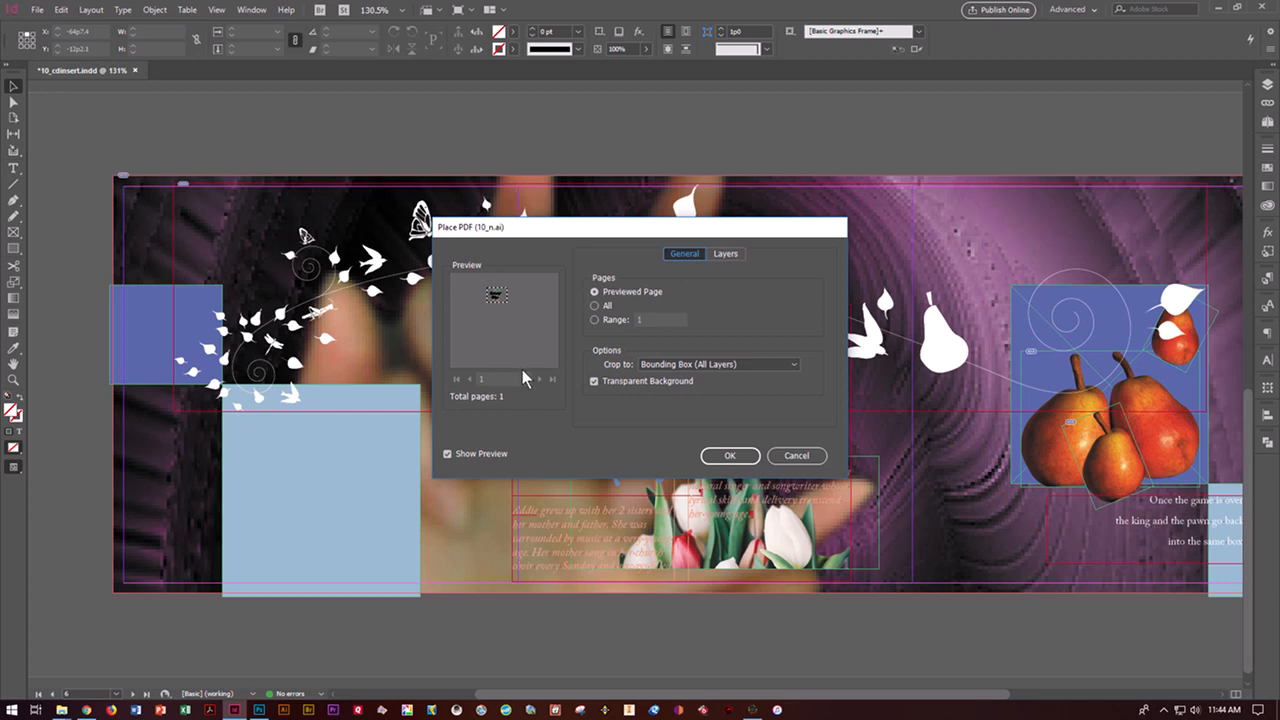
{"action": "left_click", "coordinate": [733, 257]}
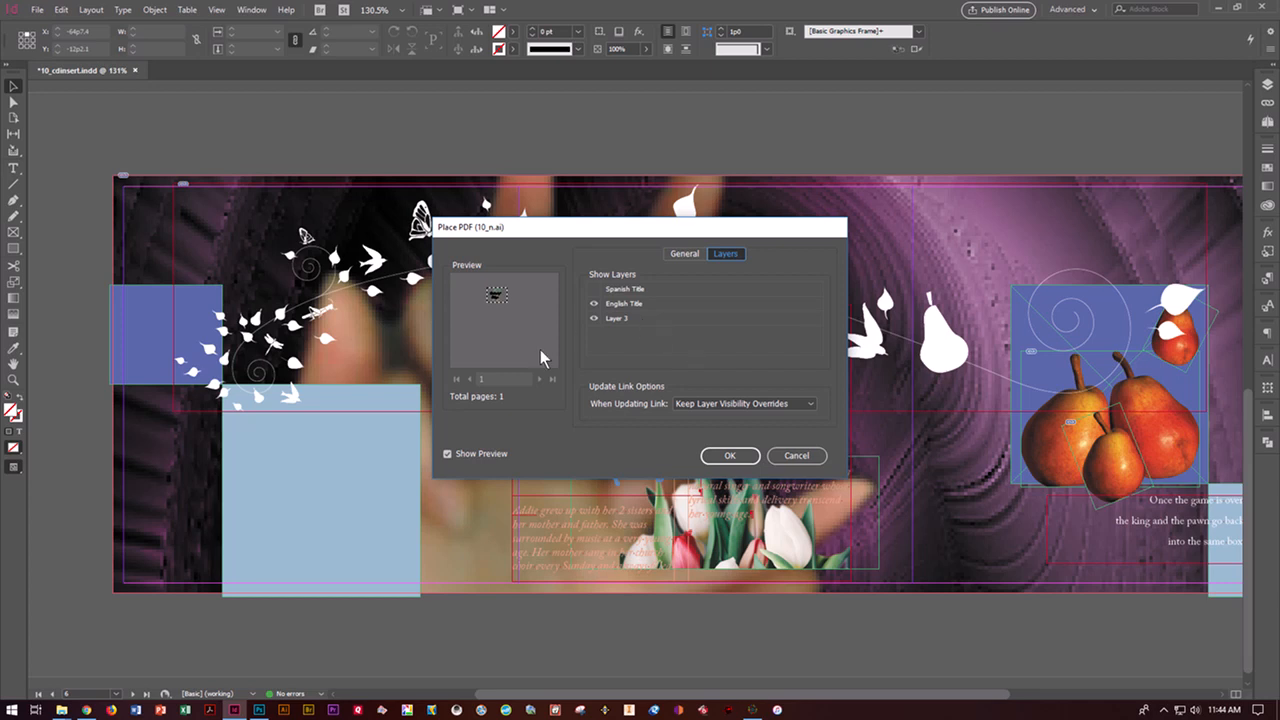
{"action": "left_click", "coordinate": [729, 456]}
{"action": "left_click", "coordinate": [279, 471]}
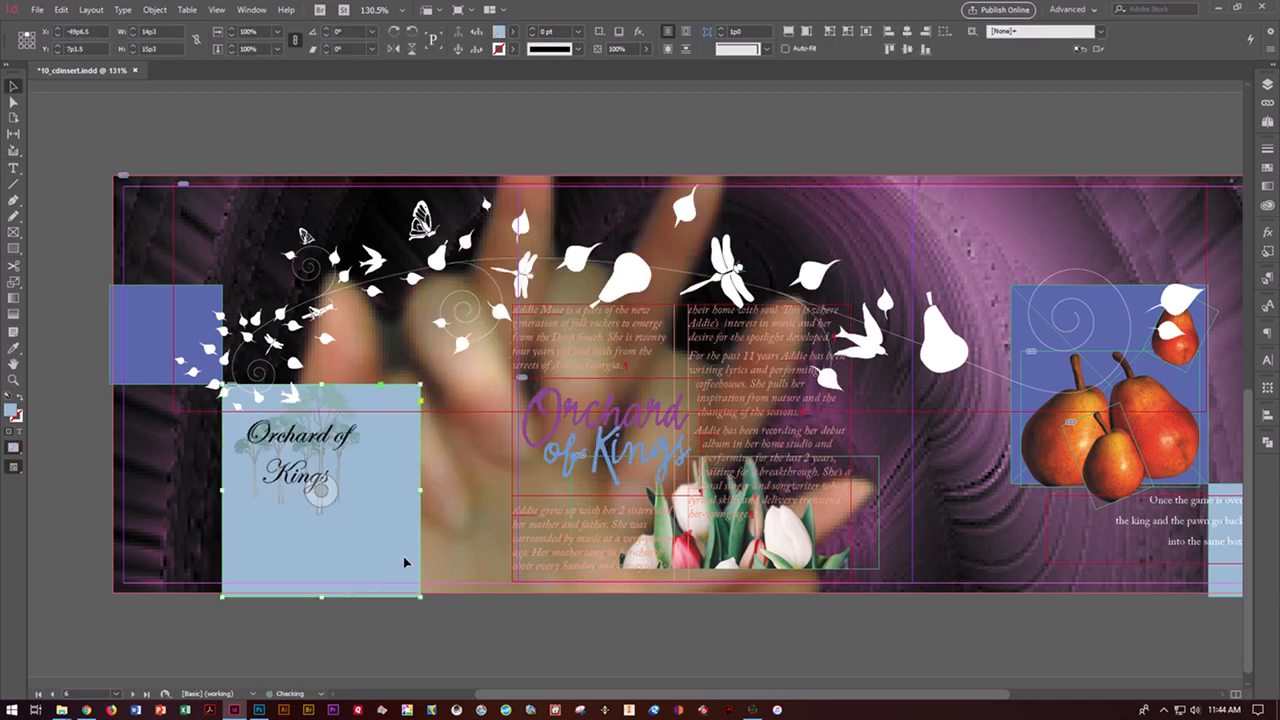
{"action": "left_click_drag", "start_coordinate": [270, 435], "coordinate": [279, 462]}
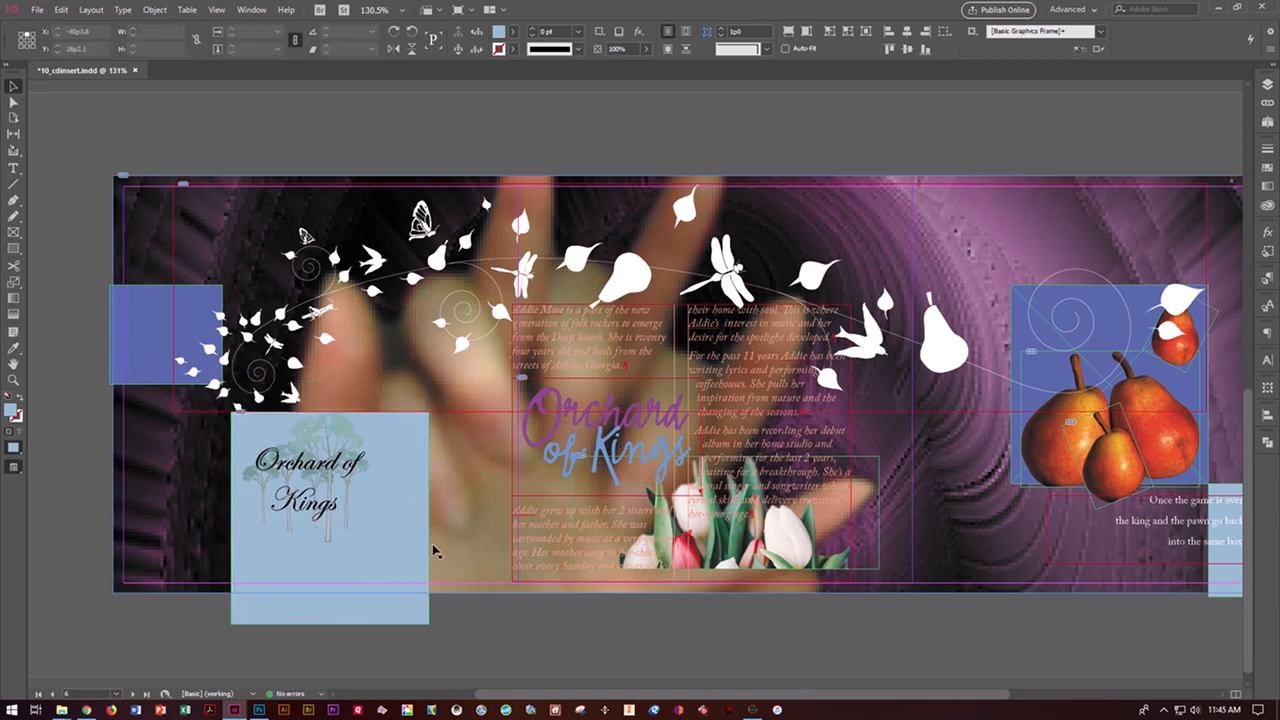
{"action": "left_click_drag", "start_coordinate": [365, 485], "coordinate": [384, 523]}
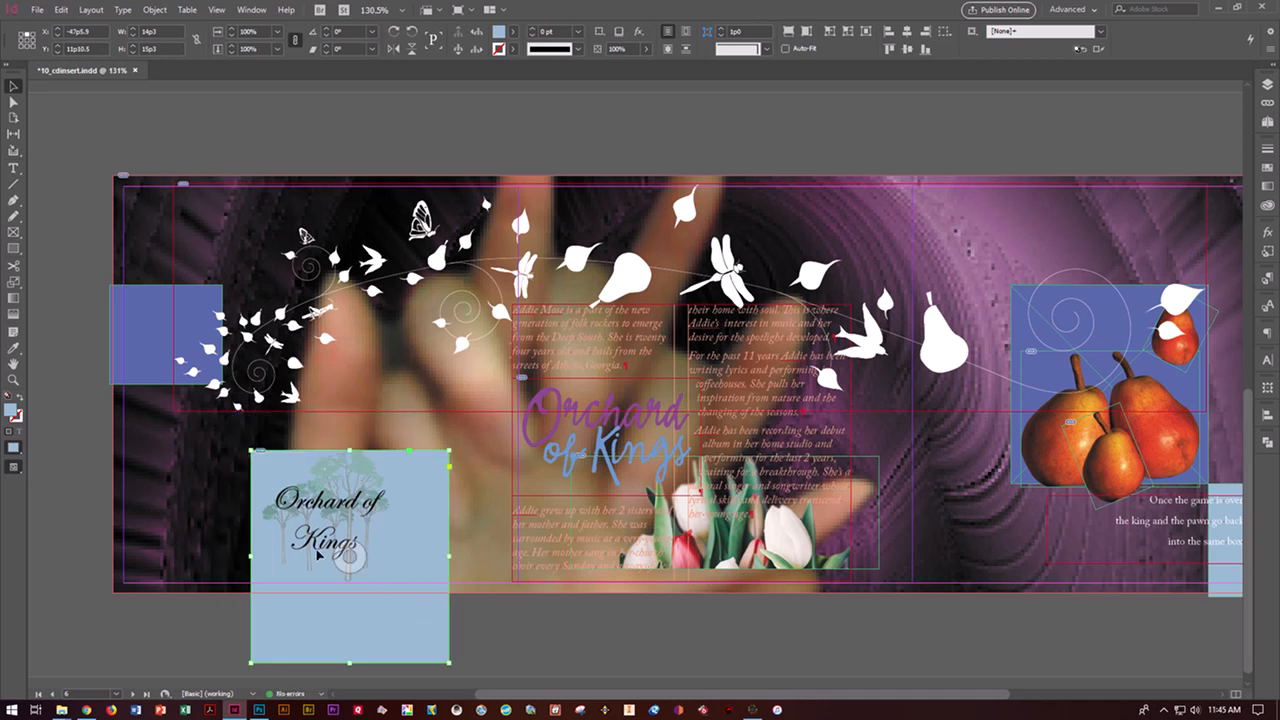
{"action": "key", "text": "ctrl+z"}
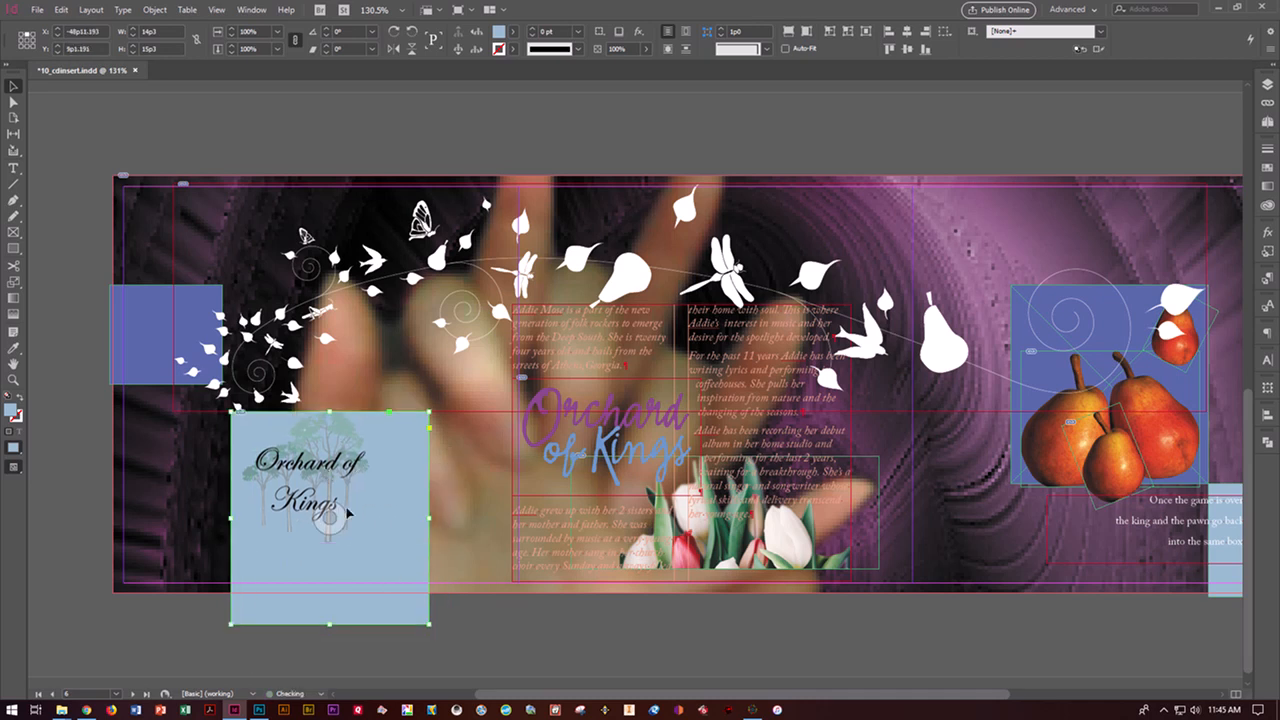
{"action": "key", "text": "ctrl+z"}
{"action": "key", "text": "ctrl+z"}
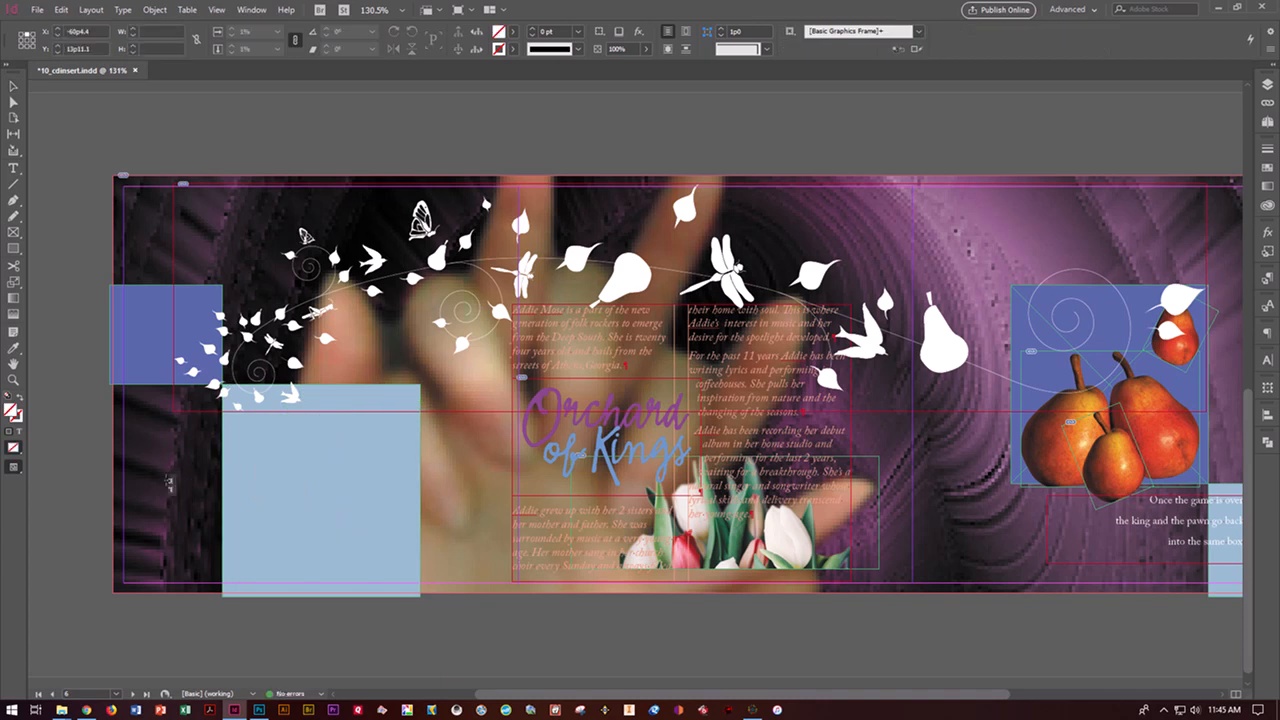
- Place the loaded title graphic outside the light-blue square's frame and move it over the square to X -49p2.11, Y 10p0.669
{"action": "left_click", "coordinate": [171, 479]}
{"action": "left_click_drag", "start_coordinate": [278, 513], "coordinate": [338, 463]}
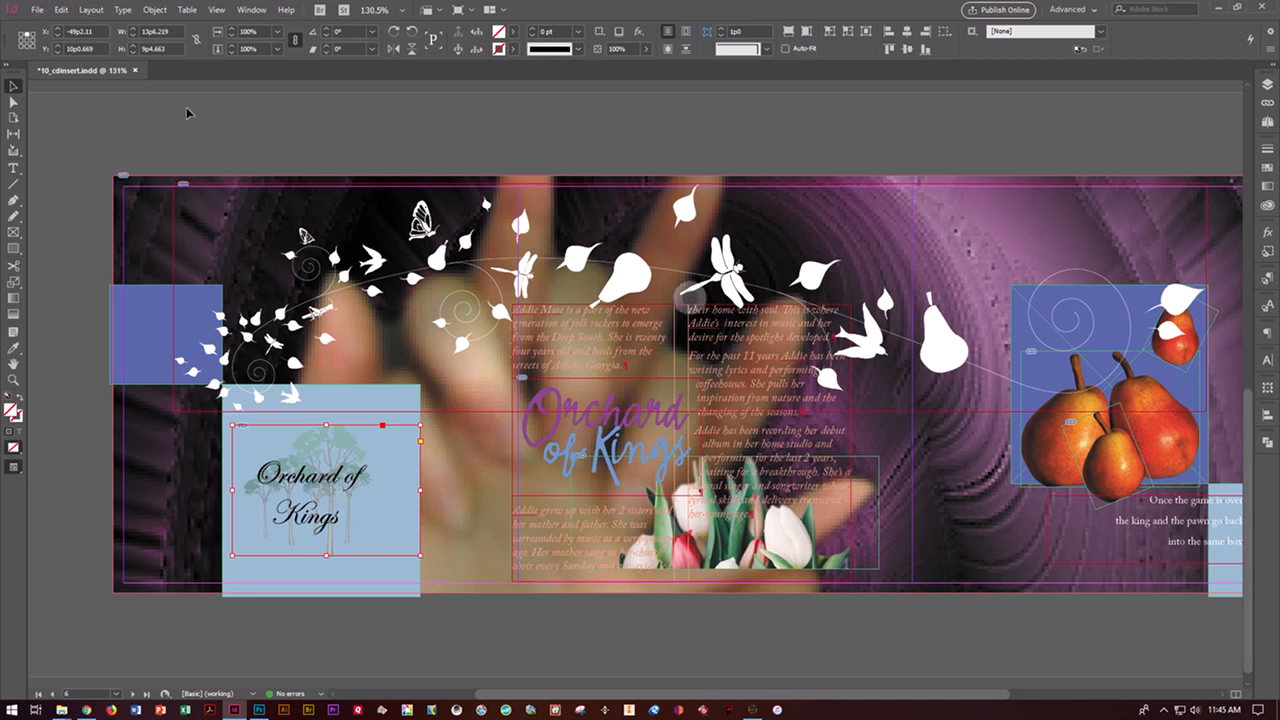
- In the graphic's Object Layer Options, show the Spanish Title layer and hide the English Title layer
{"action": "left_click", "coordinate": [158, 10]}
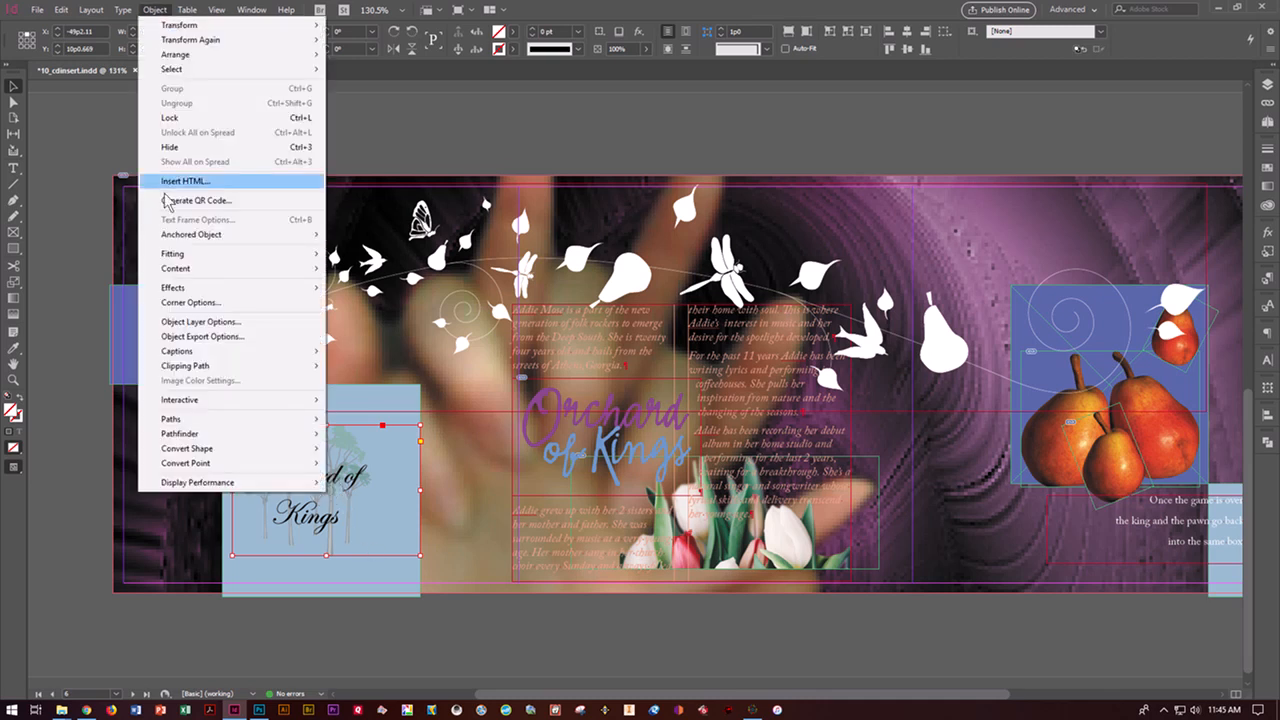
{"action": "left_click", "coordinate": [170, 322]}
{"action": "left_click", "coordinate": [208, 303]}
{"action": "left_click", "coordinate": [208, 318]}
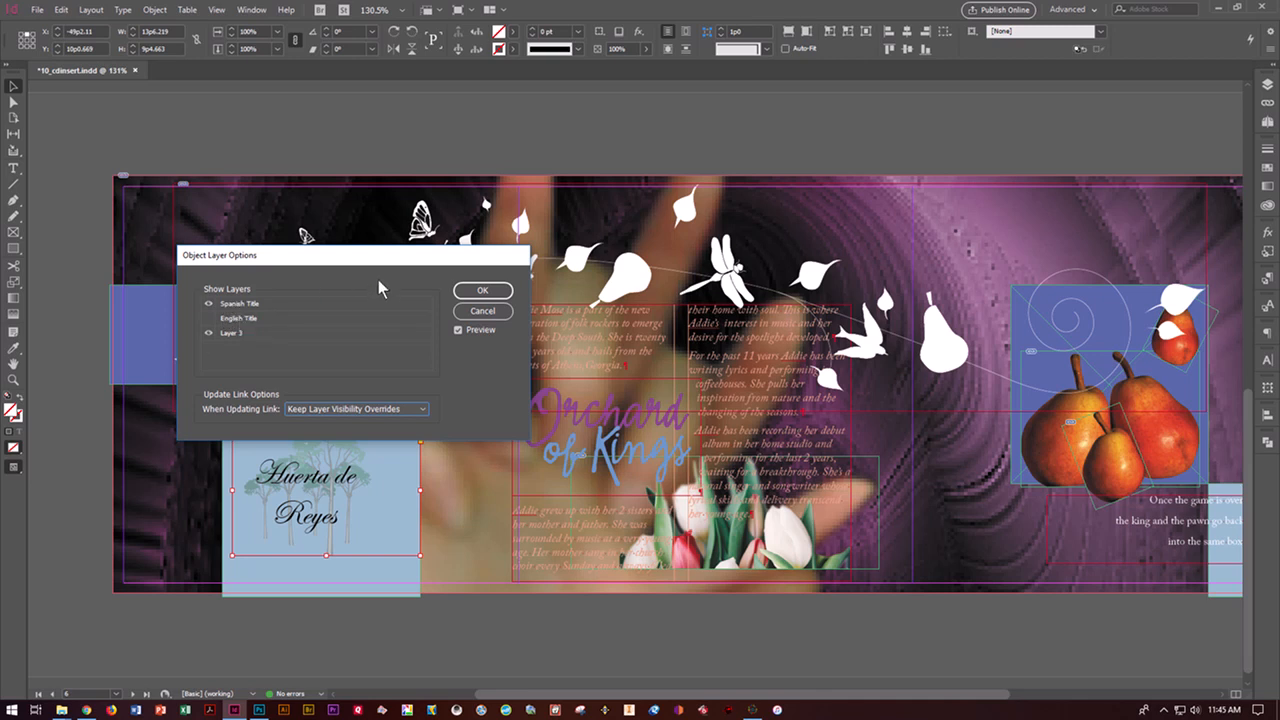
{"action": "left_click", "coordinate": [459, 292]}
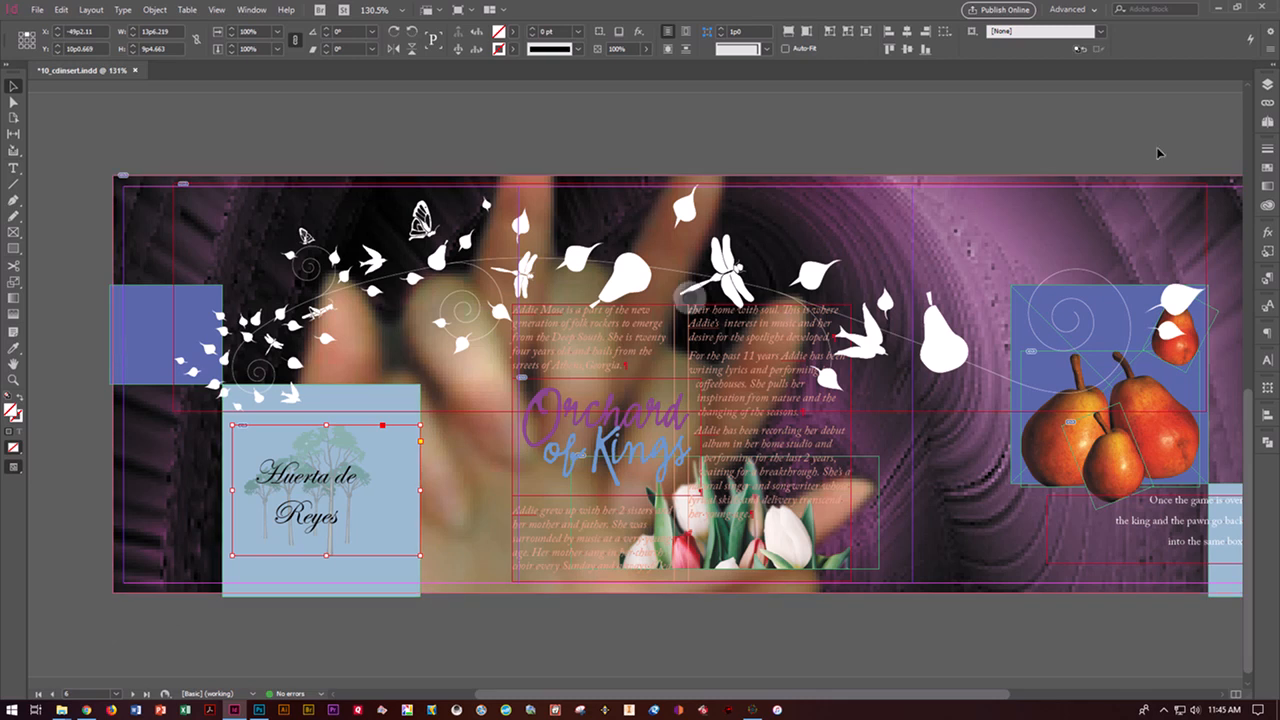
- Go to page 5 of the document, fit that page in the window, and deselect the title graphic
{"action": "left_click", "coordinate": [1267, 85]}
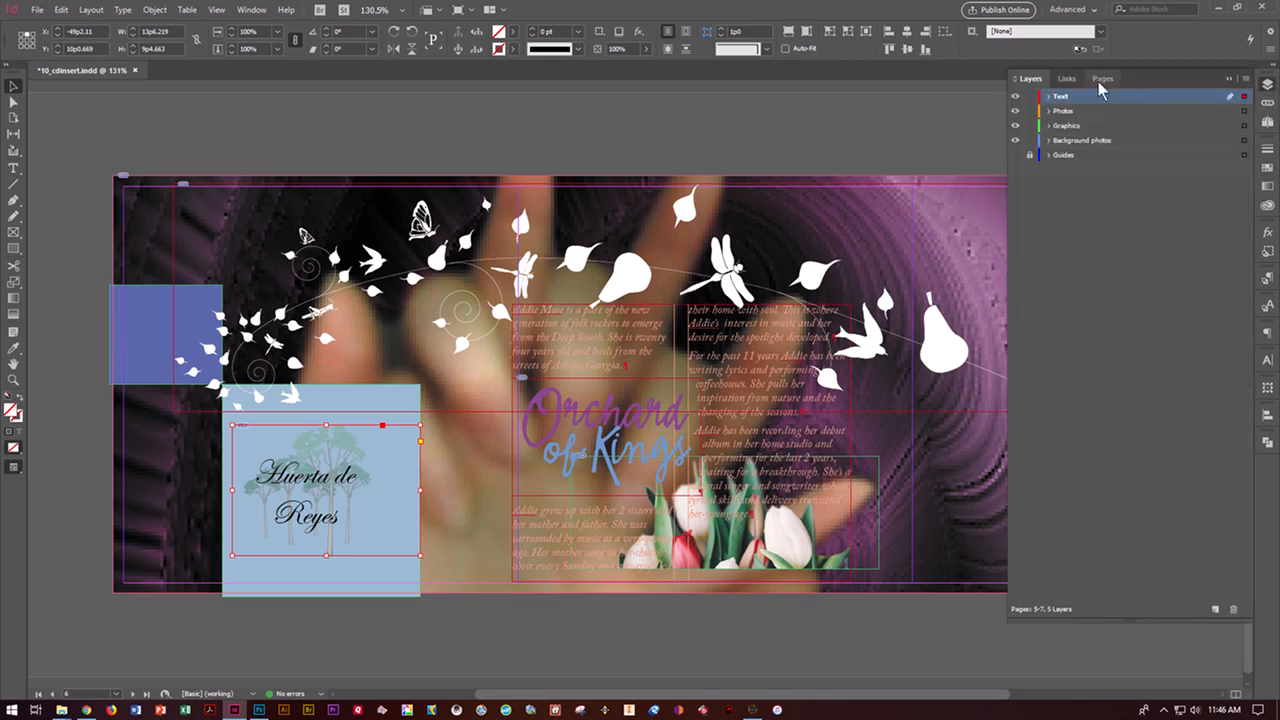
{"action": "left_click", "coordinate": [1101, 79]}
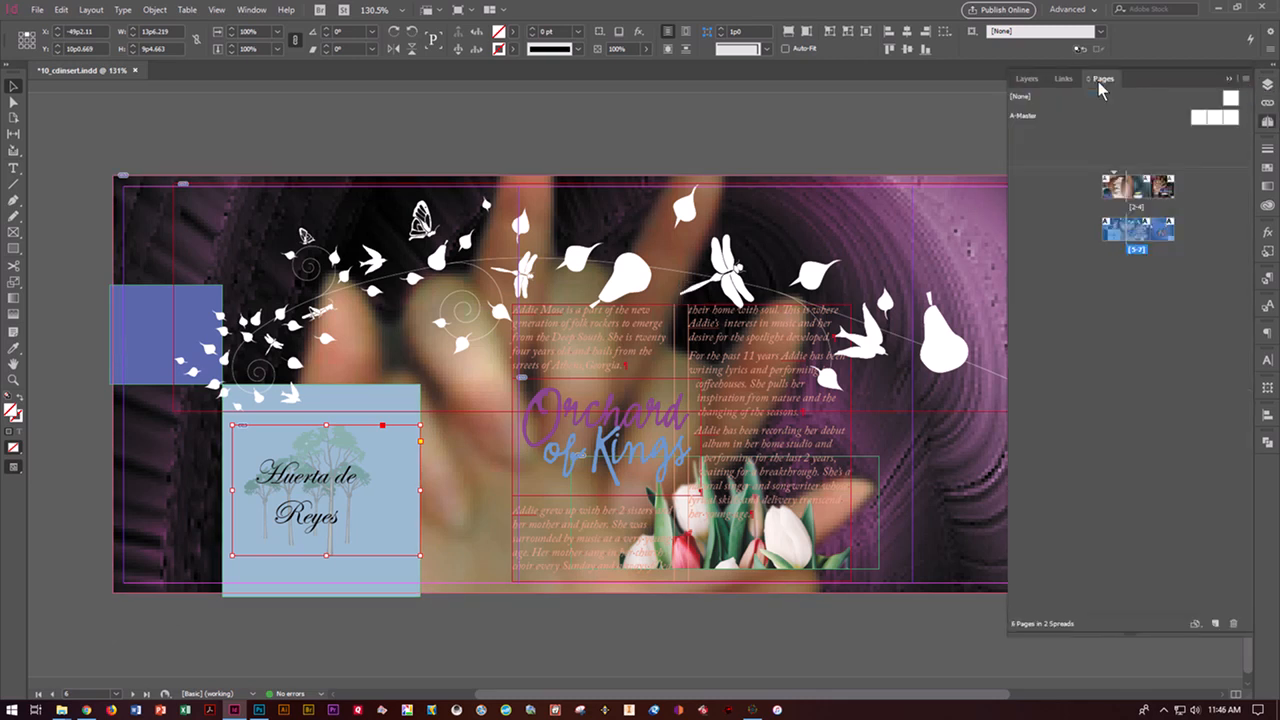
{"action": "double_click", "coordinate": [1113, 235]}
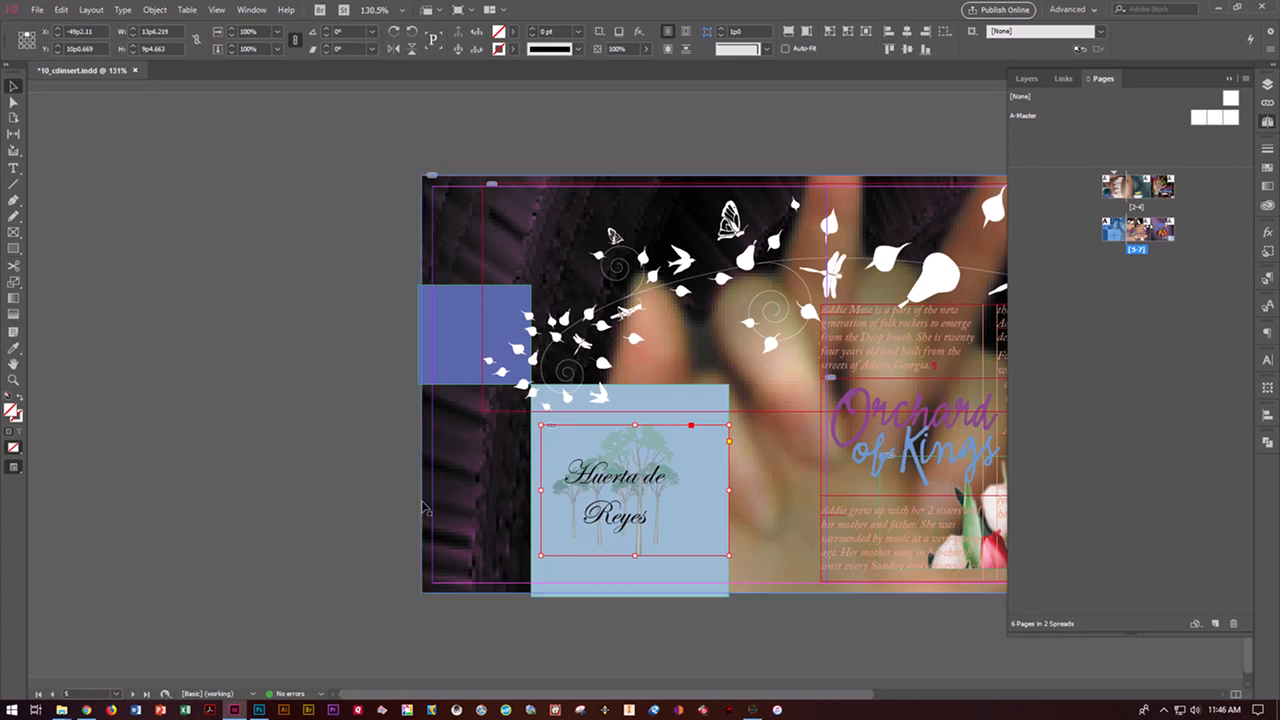
{"action": "left_click", "coordinate": [216, 10]}
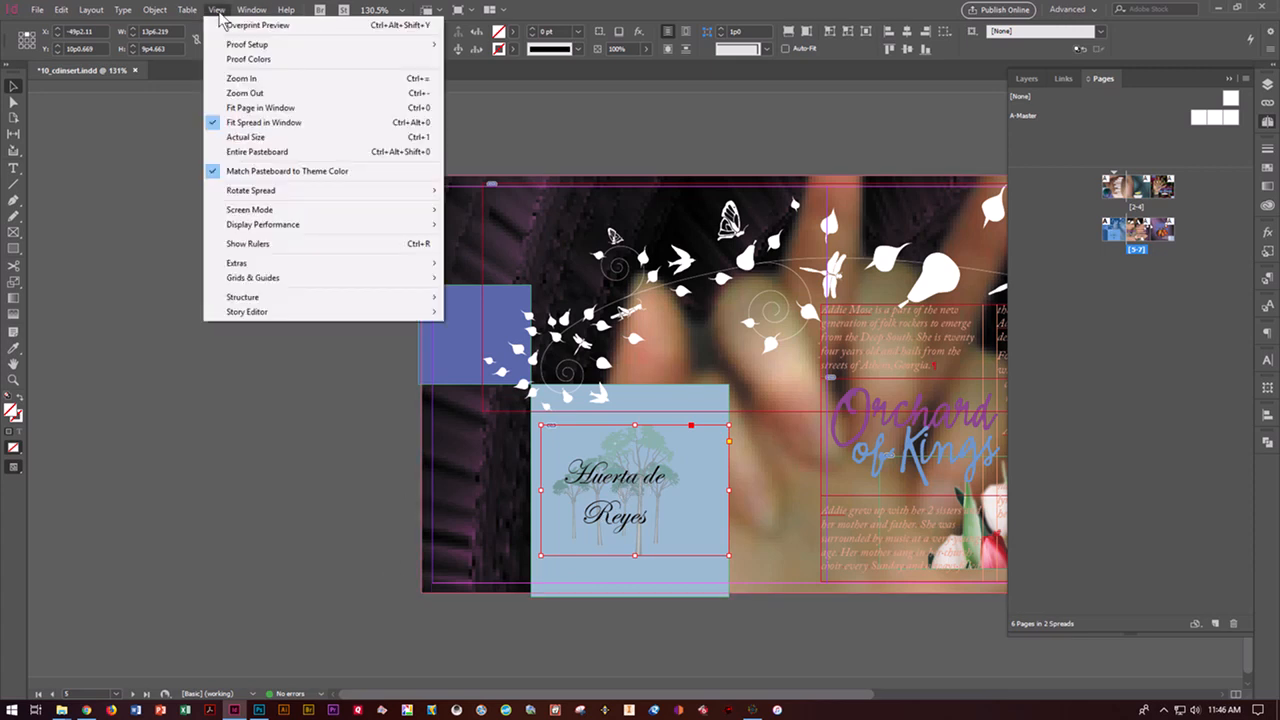
{"action": "left_click", "coordinate": [266, 108]}
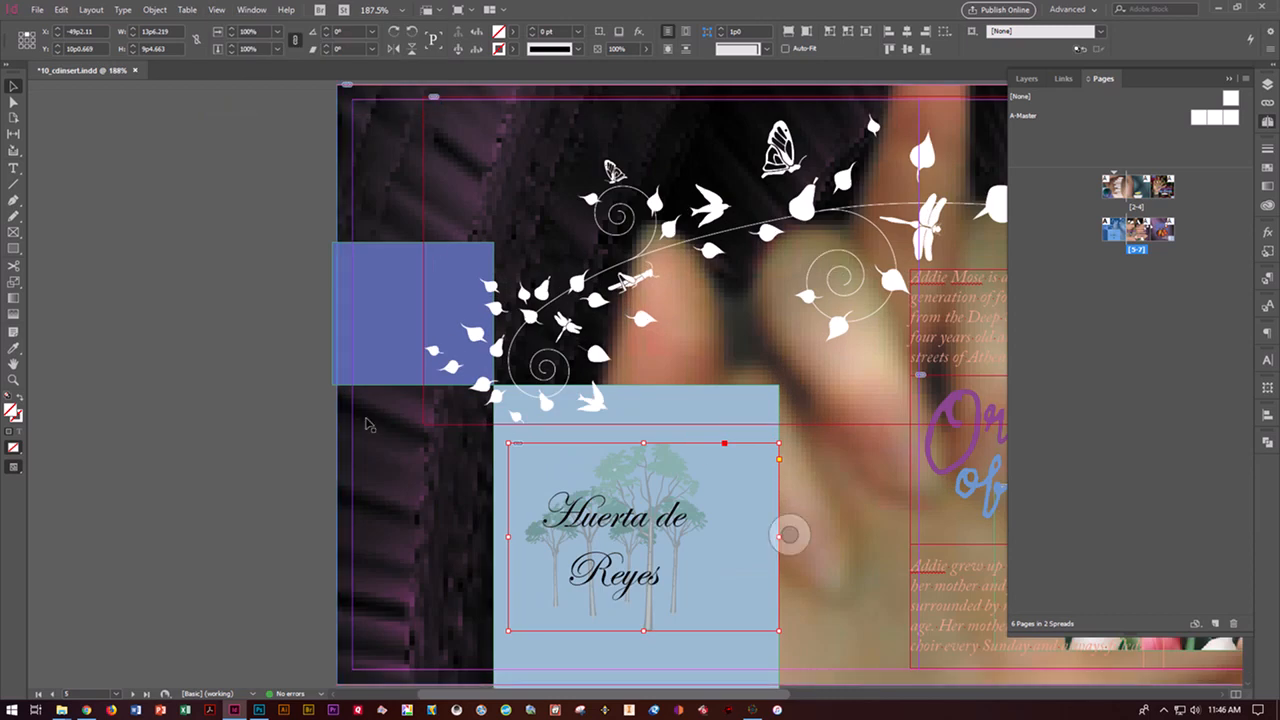
{"action": "left_click", "coordinate": [149, 234]}
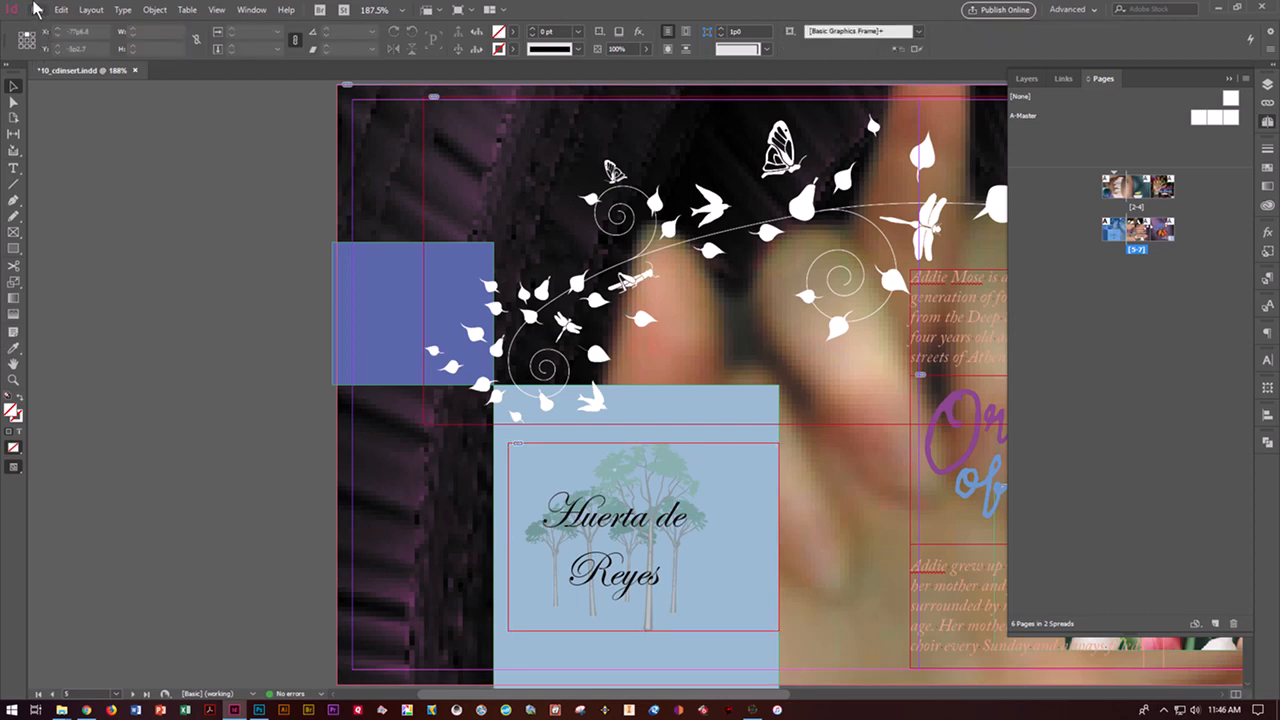
- Open the library file 10_k.indl from the IN CIAB Lesson10 folder and move its panel clear of the artwork
{"action": "left_click", "coordinate": [36, 10]}
{"action": "left_click", "coordinate": [60, 41]}
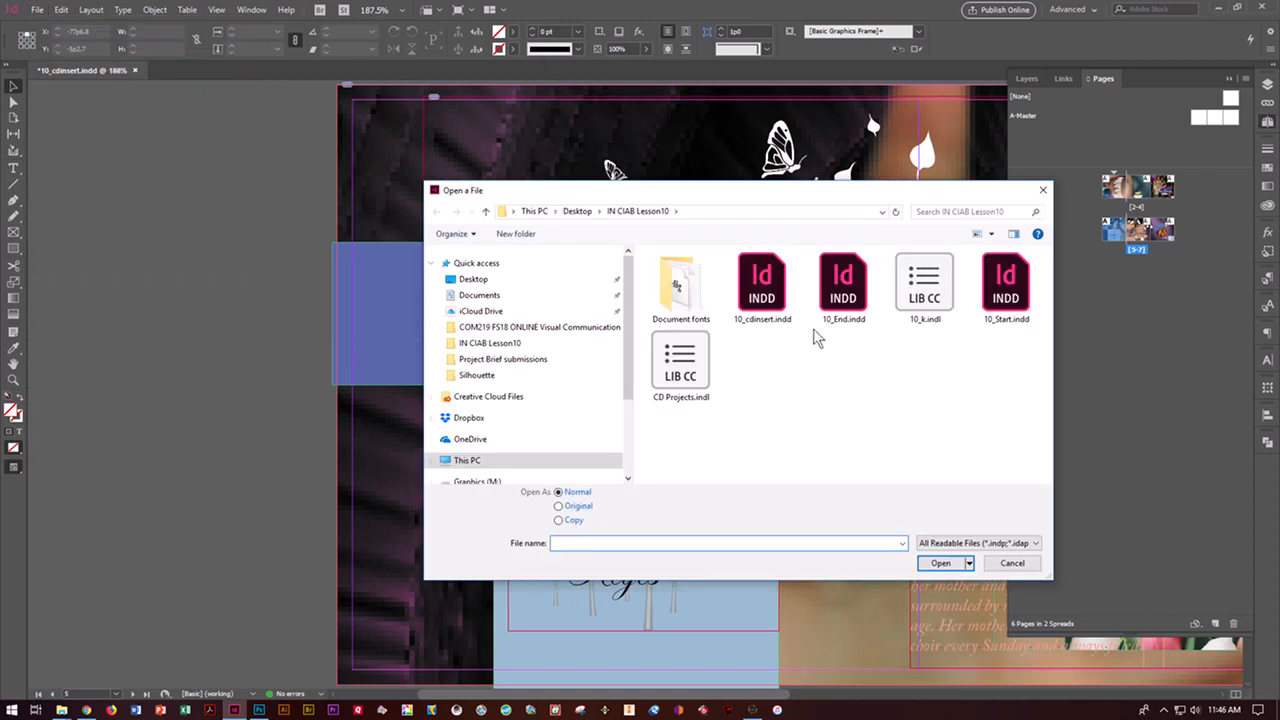
{"action": "left_click", "coordinate": [946, 296]}
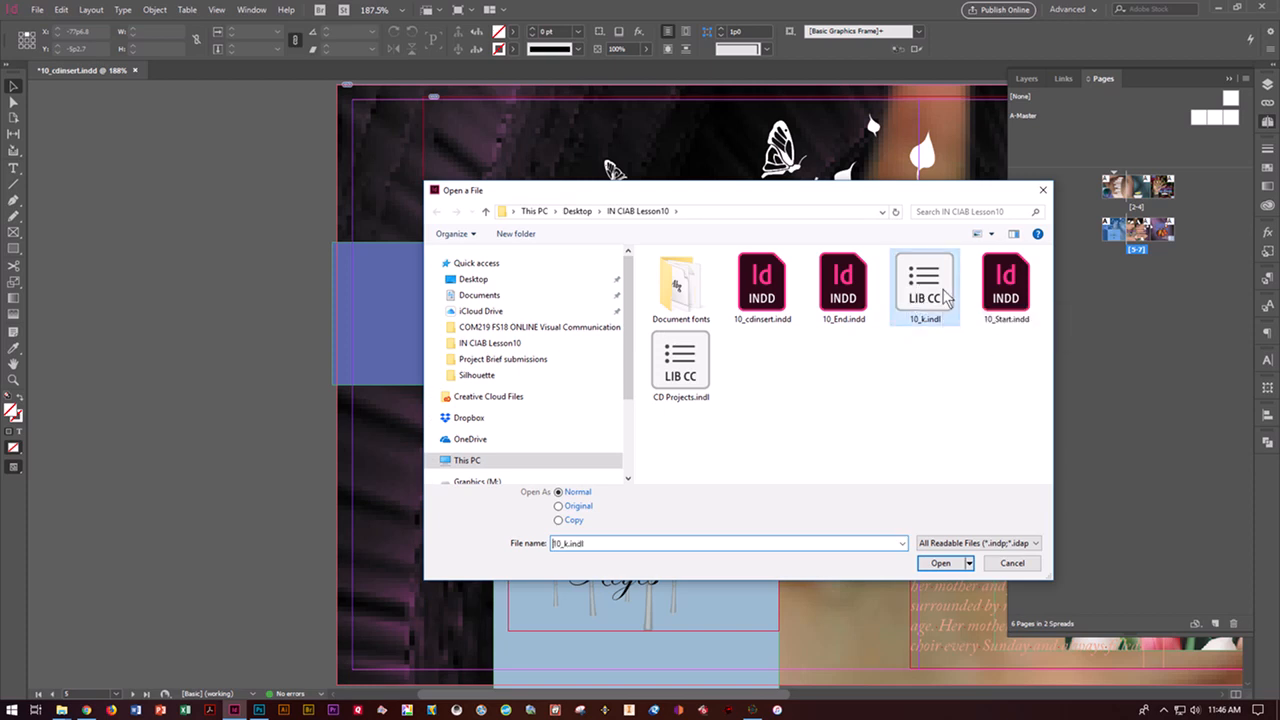
{"action": "left_click", "coordinate": [950, 563]}
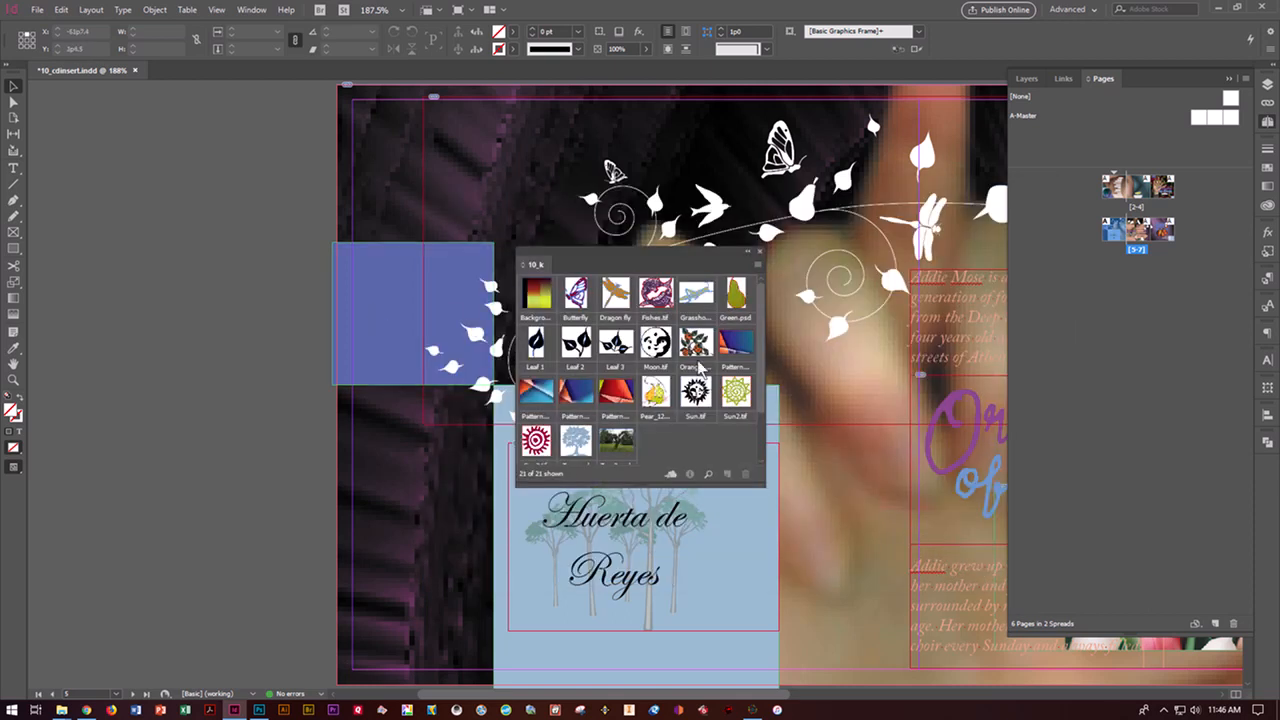
{"action": "left_click_drag", "start_coordinate": [602, 255], "coordinate": [158, 200]}
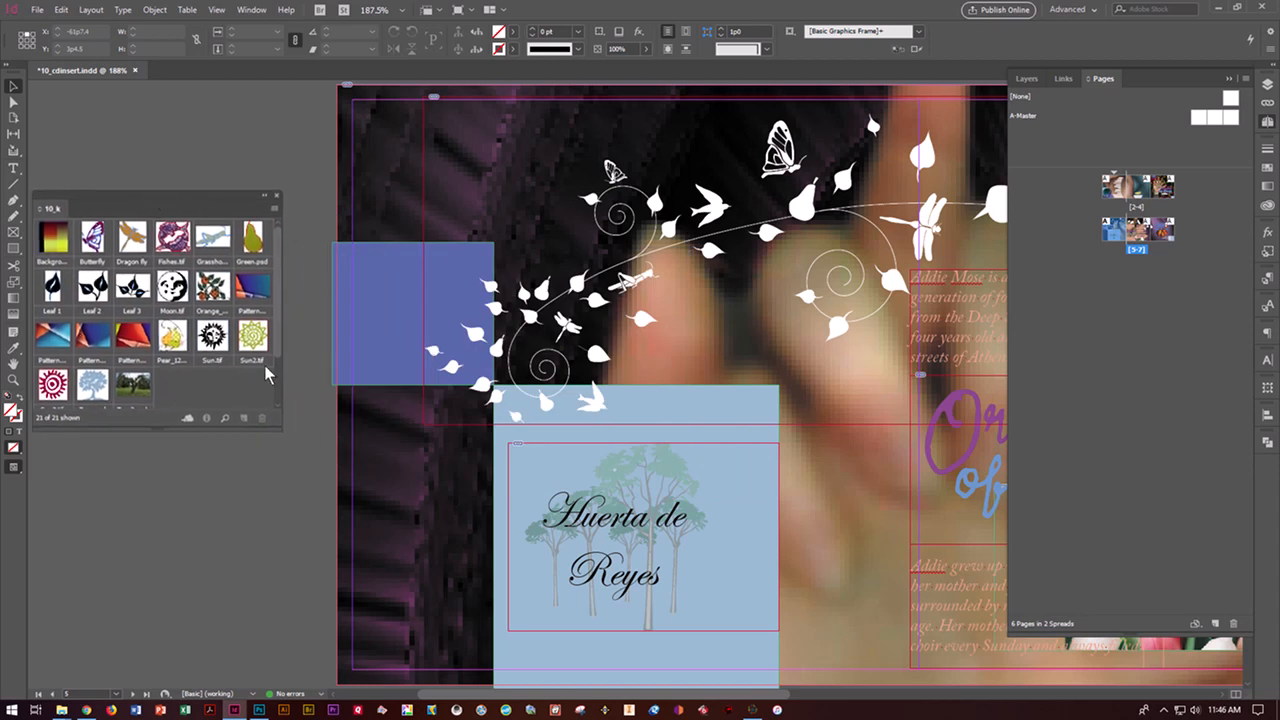
- Filter the 10_k library to show only items whose Item Name contains "tree", searching the entire library
{"action": "left_click_drag", "start_coordinate": [280, 349], "coordinate": [277, 402]}
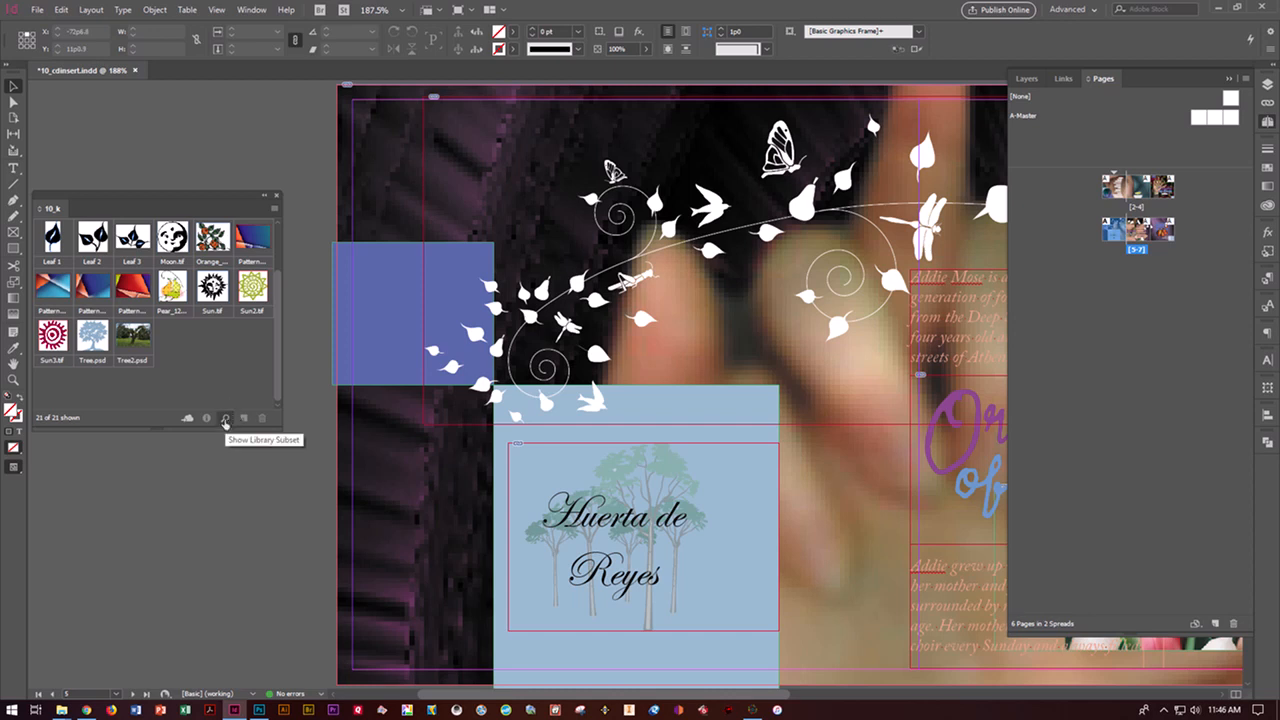
{"action": "left_click", "coordinate": [225, 421]}
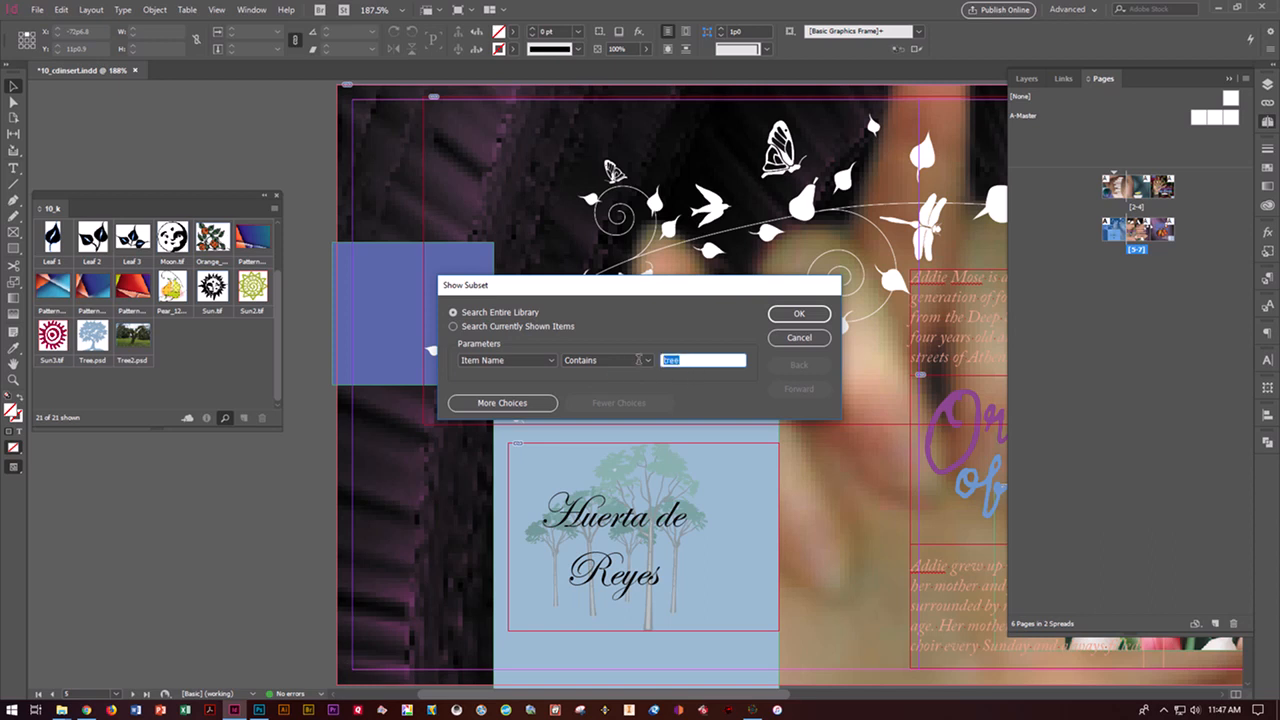
{"action": "type", "text": "tree"}
{"action": "left_click", "coordinate": [797, 314]}
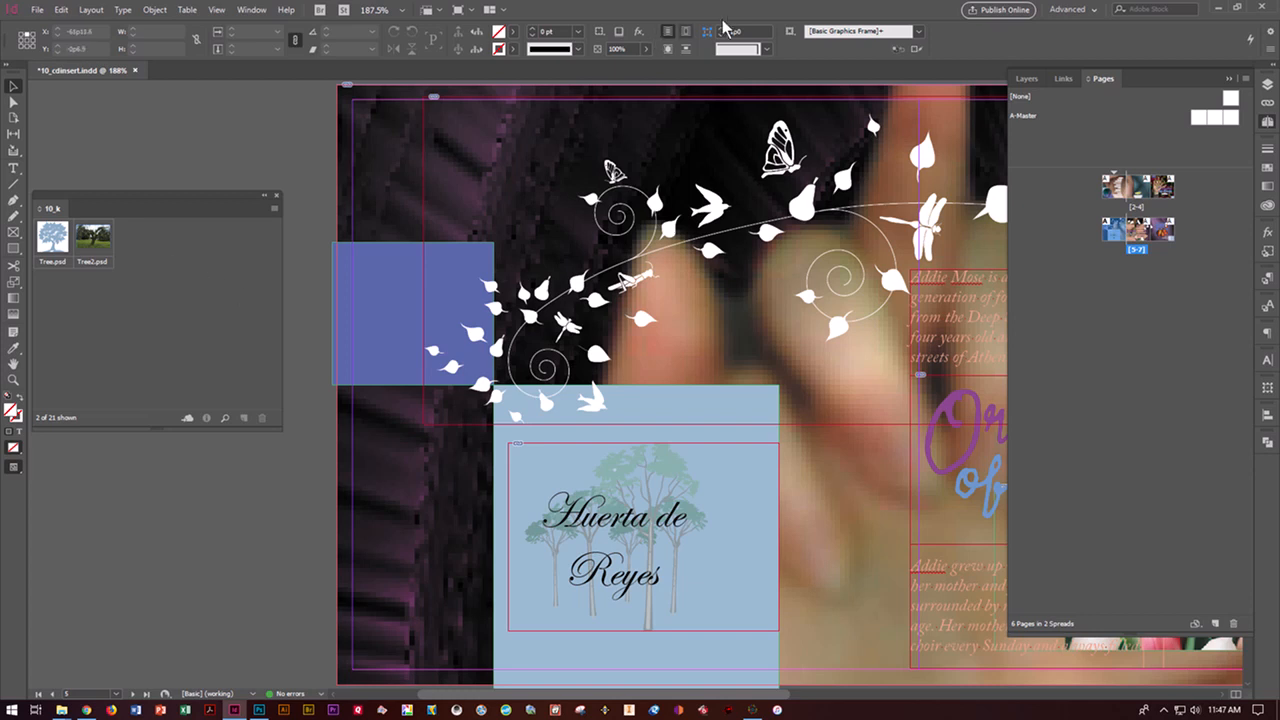
- With the Graphics layer active, place the library's Tree.psd over the darker blue square on page 5, at X -60p7.5, Y 0p0
{"action": "left_click", "coordinate": [1024, 79]}
{"action": "left_click", "coordinate": [1047, 126]}
{"action": "left_click", "coordinate": [1062, 127]}
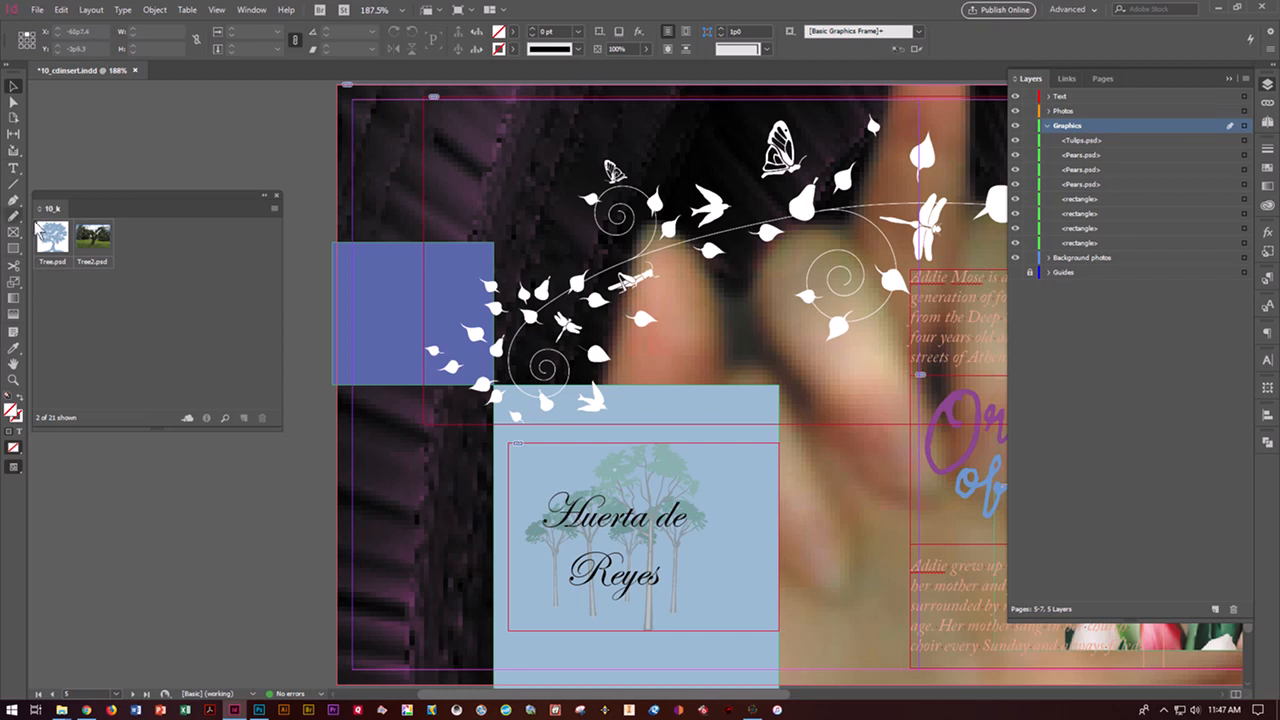
{"action": "left_click", "coordinate": [56, 240]}
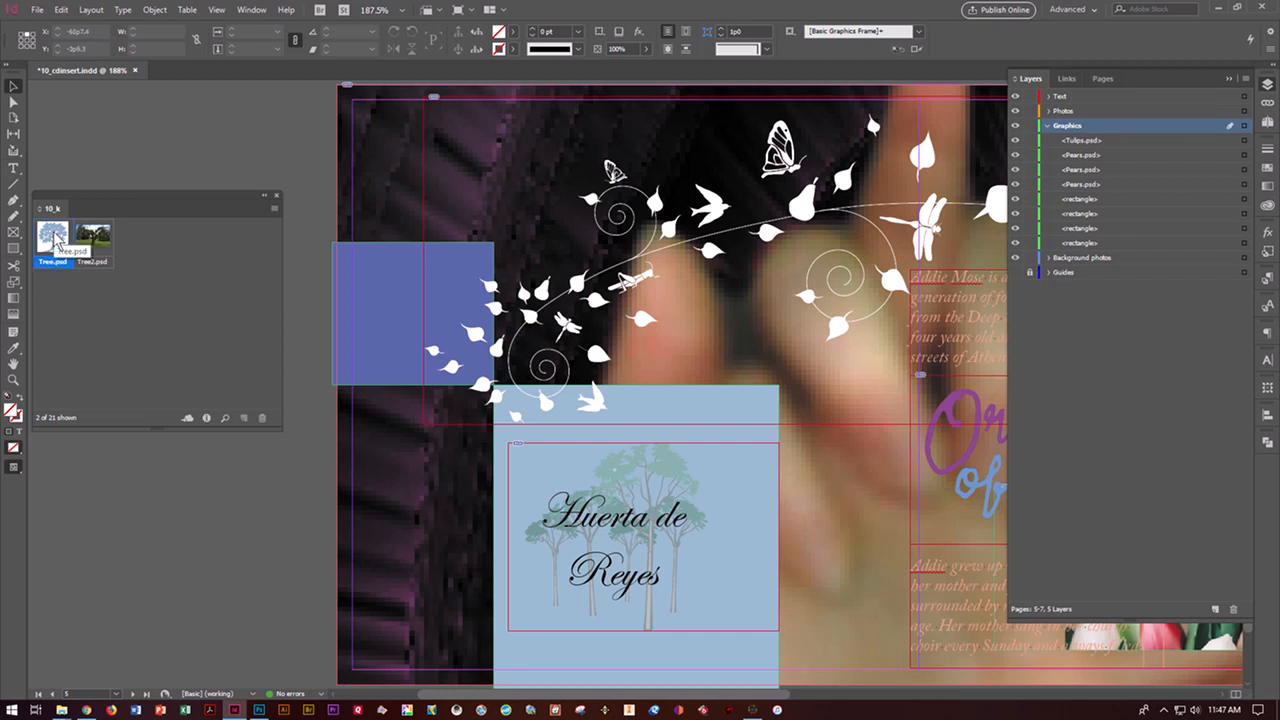
{"action": "left_click_drag", "start_coordinate": [56, 240], "coordinate": [421, 320]}
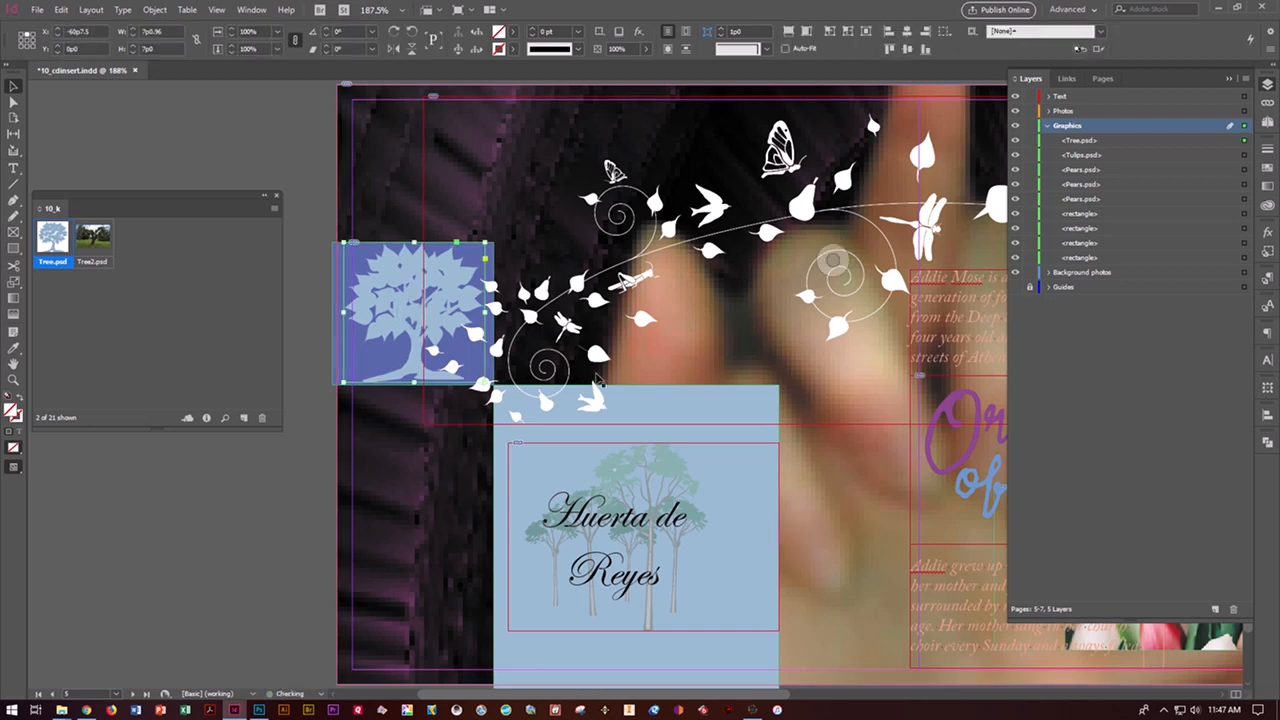
- Nudge the placed tree left to X -60p11.5, deselect it, save the document, and close the 10_k library
{"action": "key", "text": "Left"}
{"action": "key", "text": "Left"}
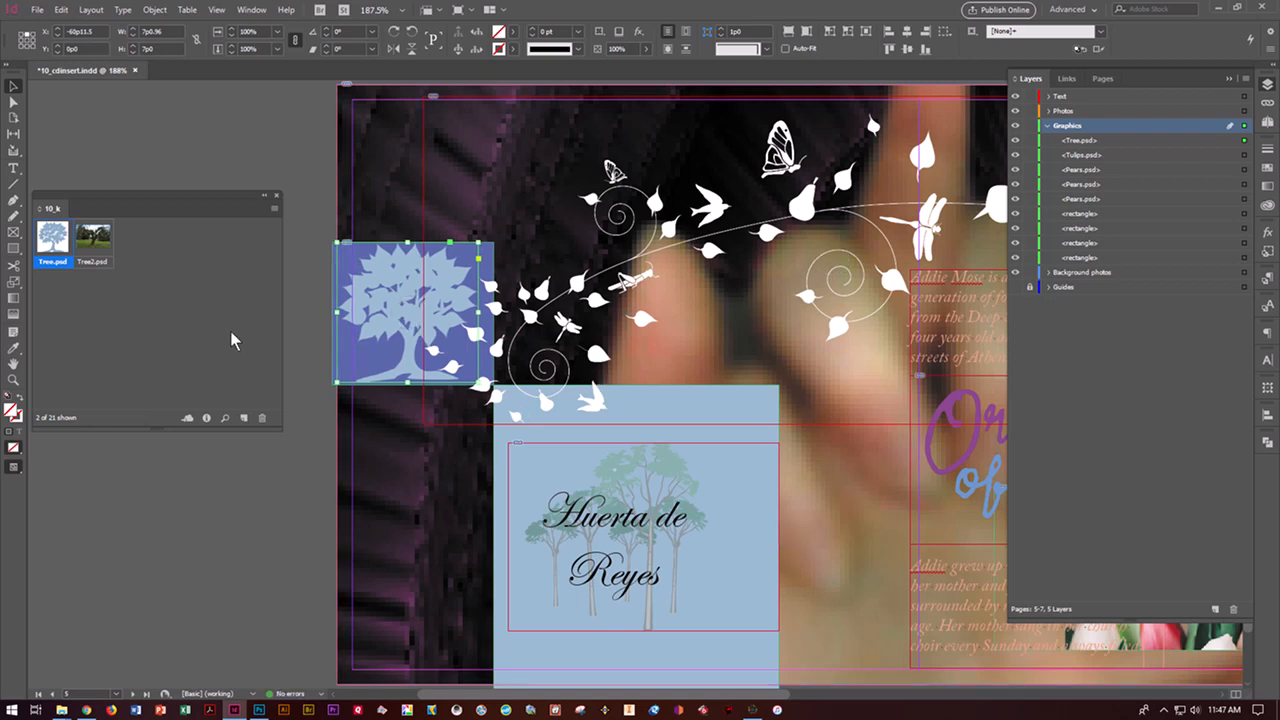
{"action": "left_click", "coordinate": [303, 549]}
{"action": "key", "text": "ctrl+s"}
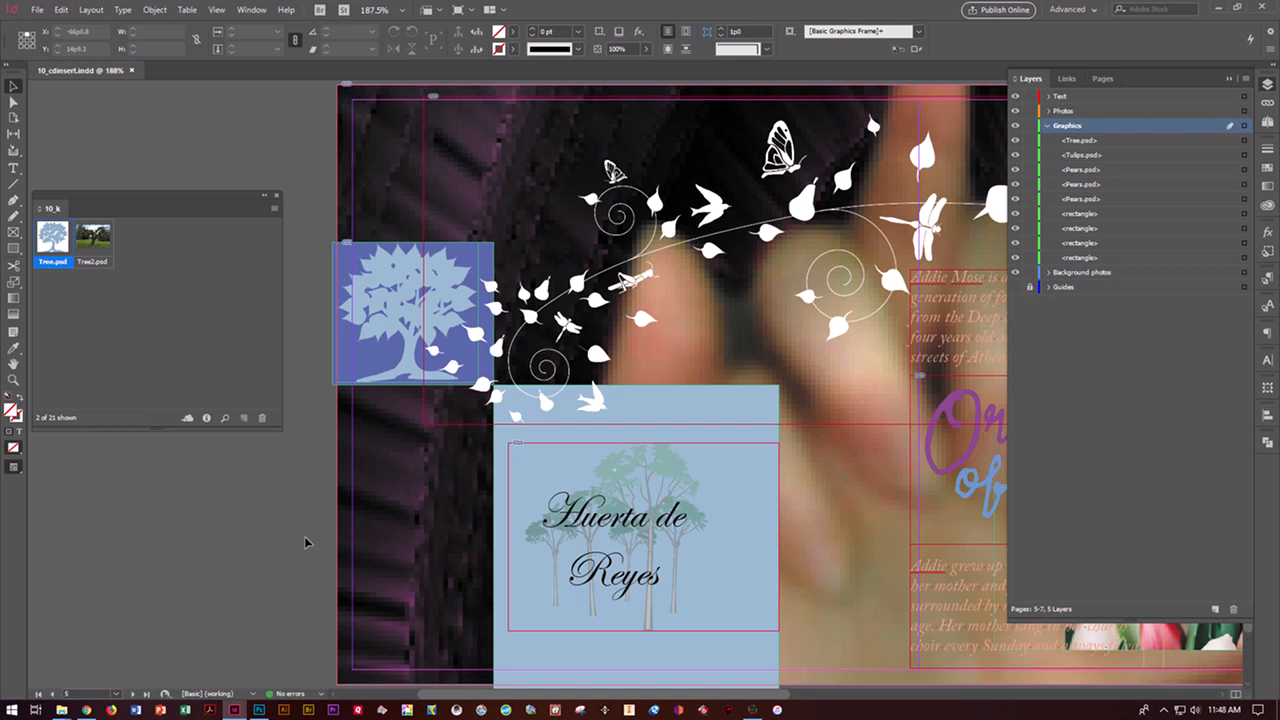
{"action": "left_click", "coordinate": [275, 194]}
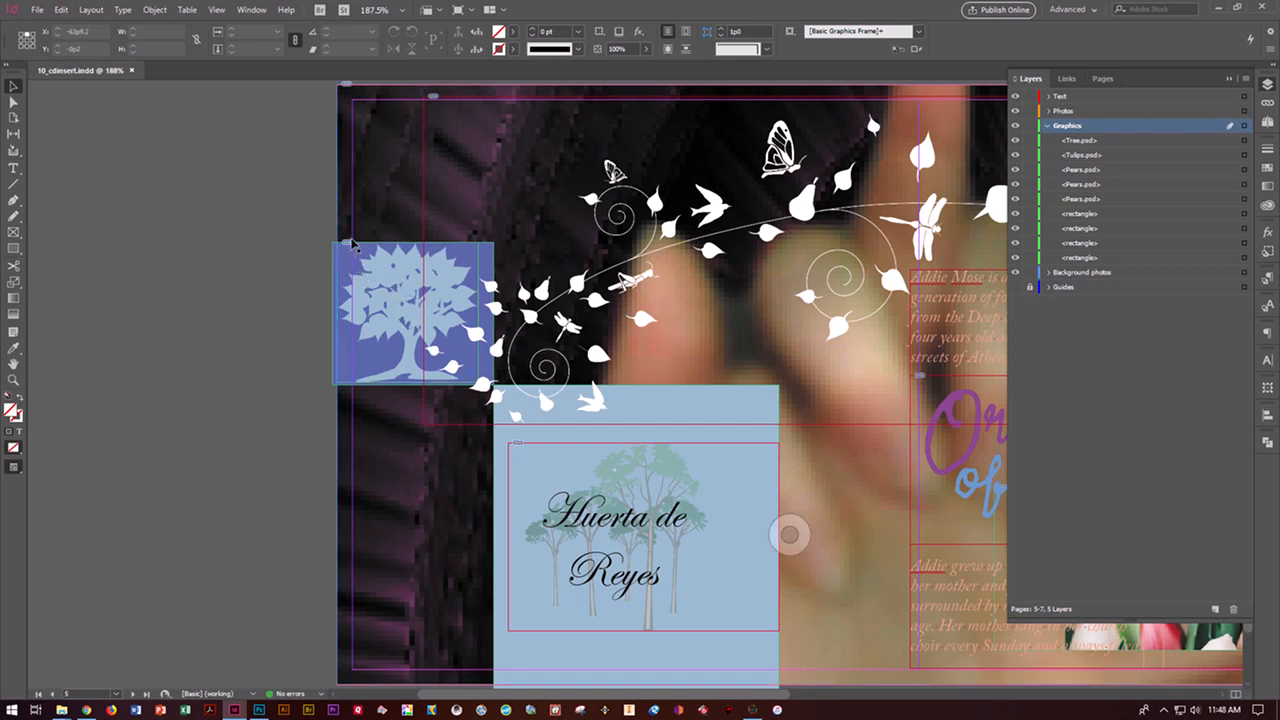
{"action": "left_click", "coordinate": [40, 10]}
{"action": "mouse_move", "coordinate": [46, 26]}
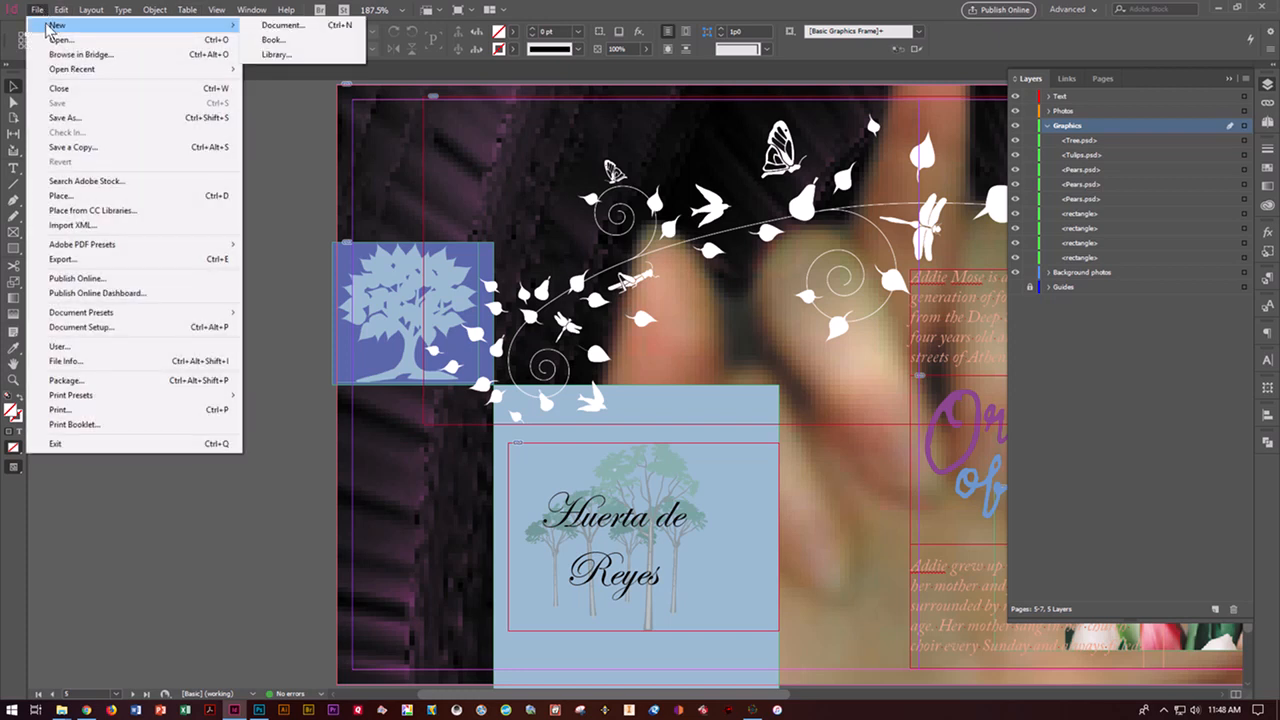
{"action": "left_click", "coordinate": [276, 54]}
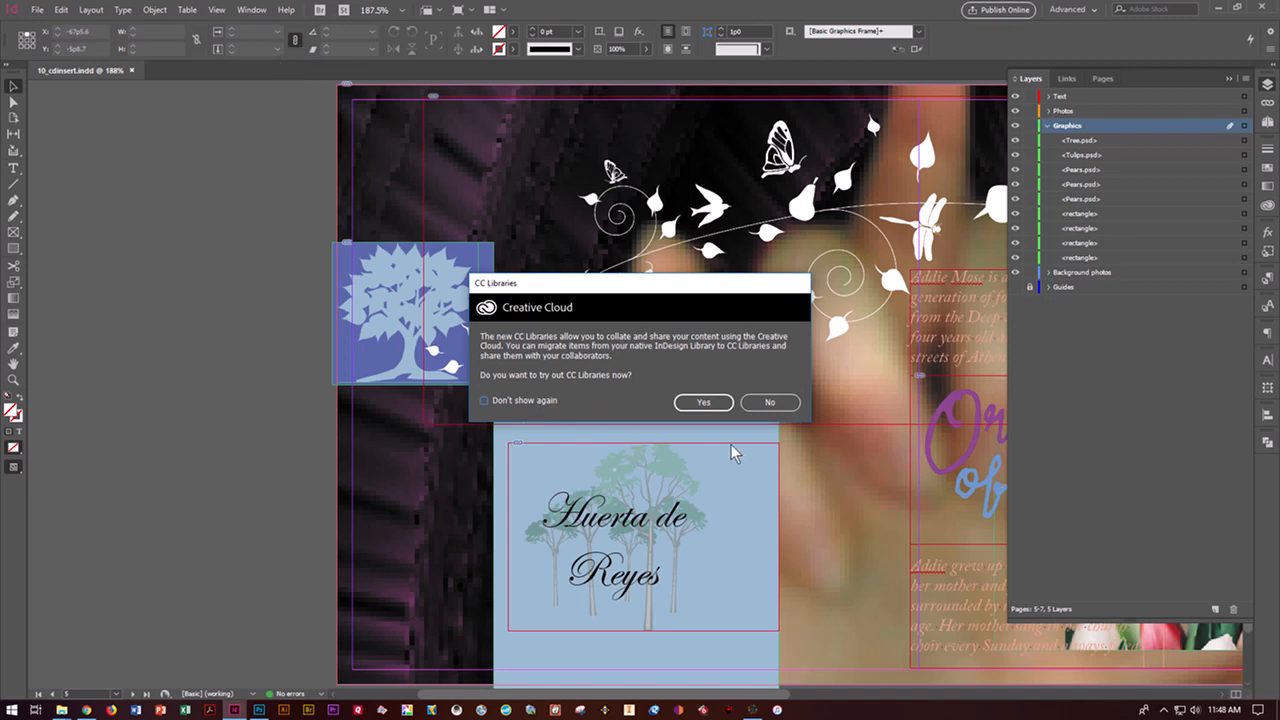
{"action": "left_click", "coordinate": [772, 404]}
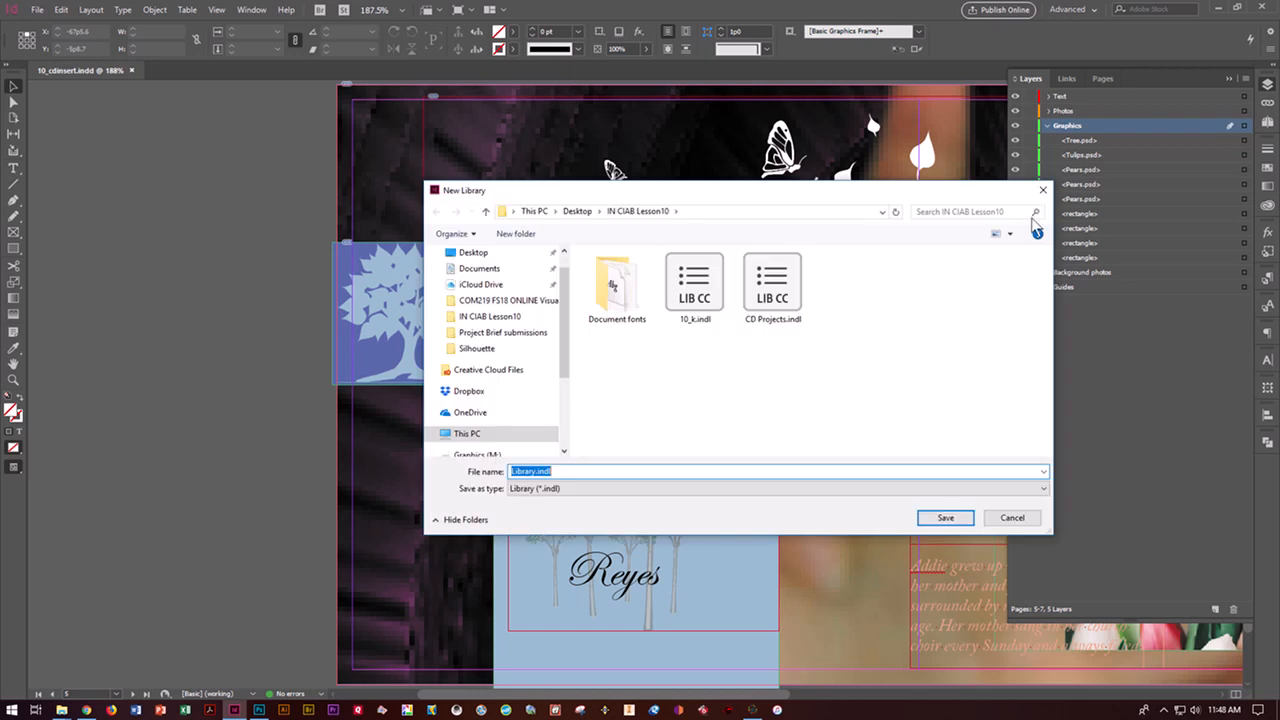
{"action": "left_click", "coordinate": [1008, 518]}
- Go to page 3 and create a new library saved as Library.indl in the IN CIAB Lesson10 folder, declining CC Libraries
{"action": "left_click", "coordinate": [1099, 80]}
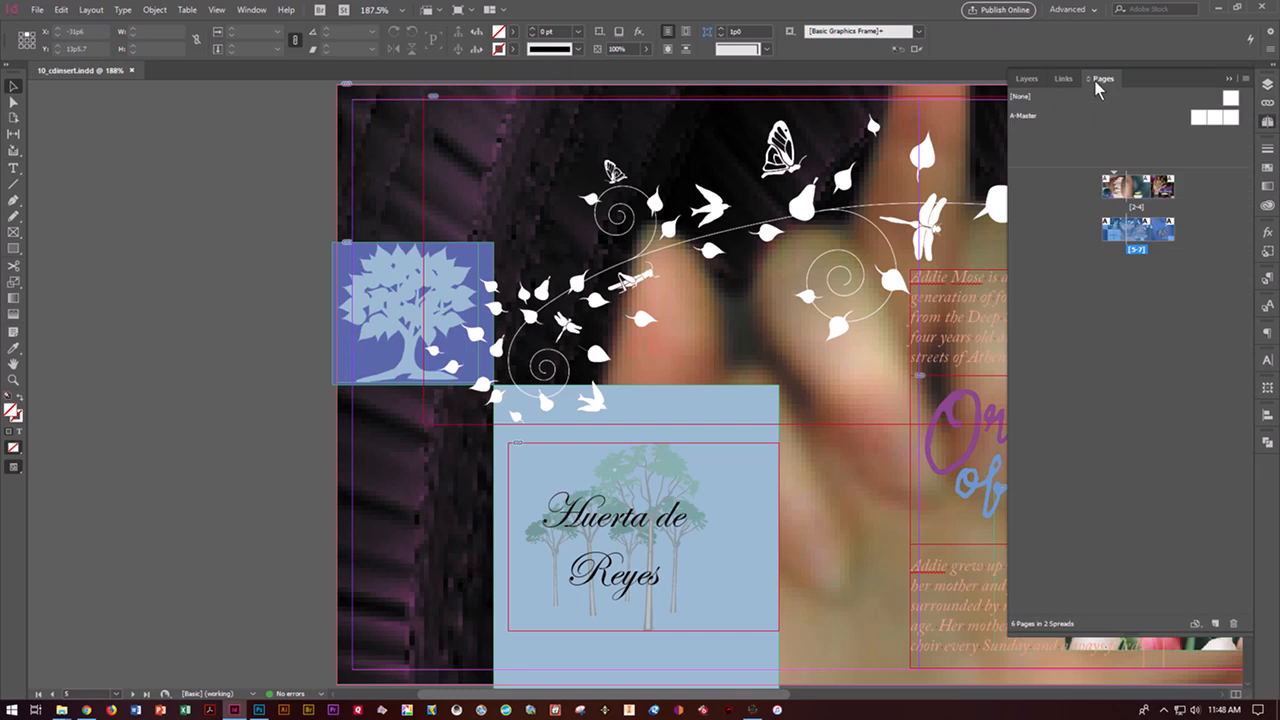
{"action": "double_click", "coordinate": [1135, 188]}
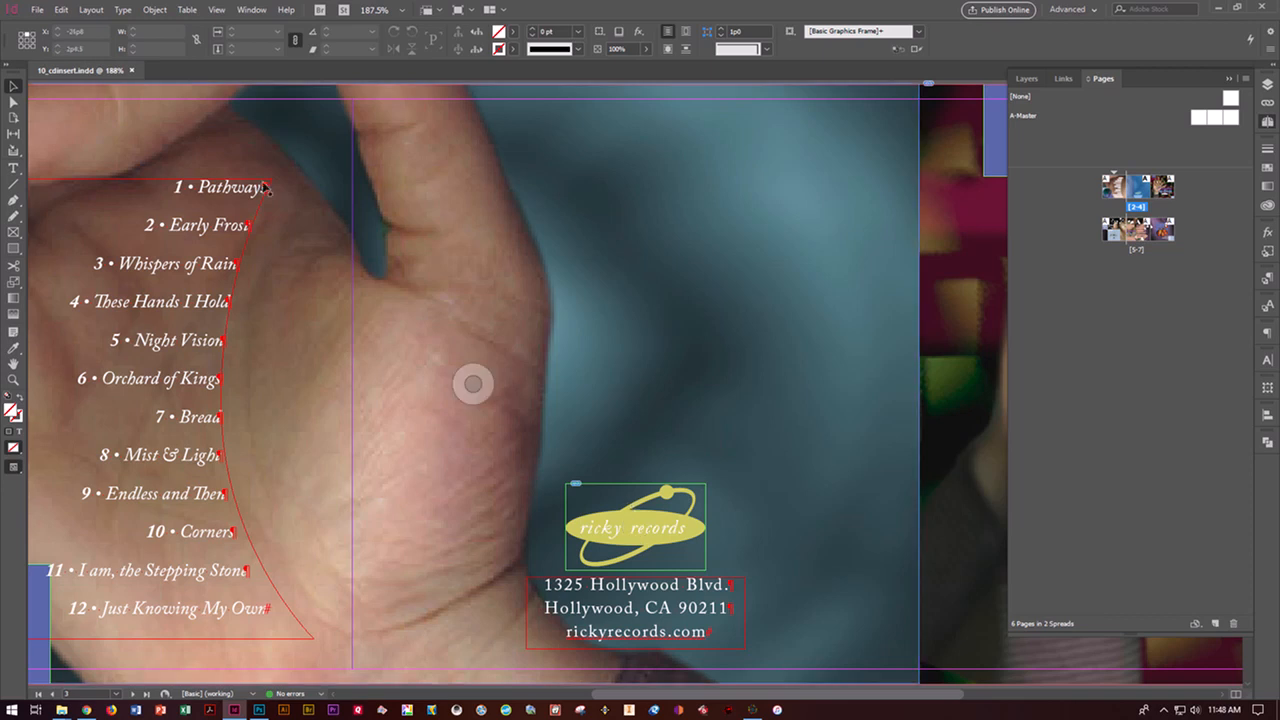
{"action": "left_click", "coordinate": [37, 12]}
{"action": "mouse_move", "coordinate": [57, 24]}
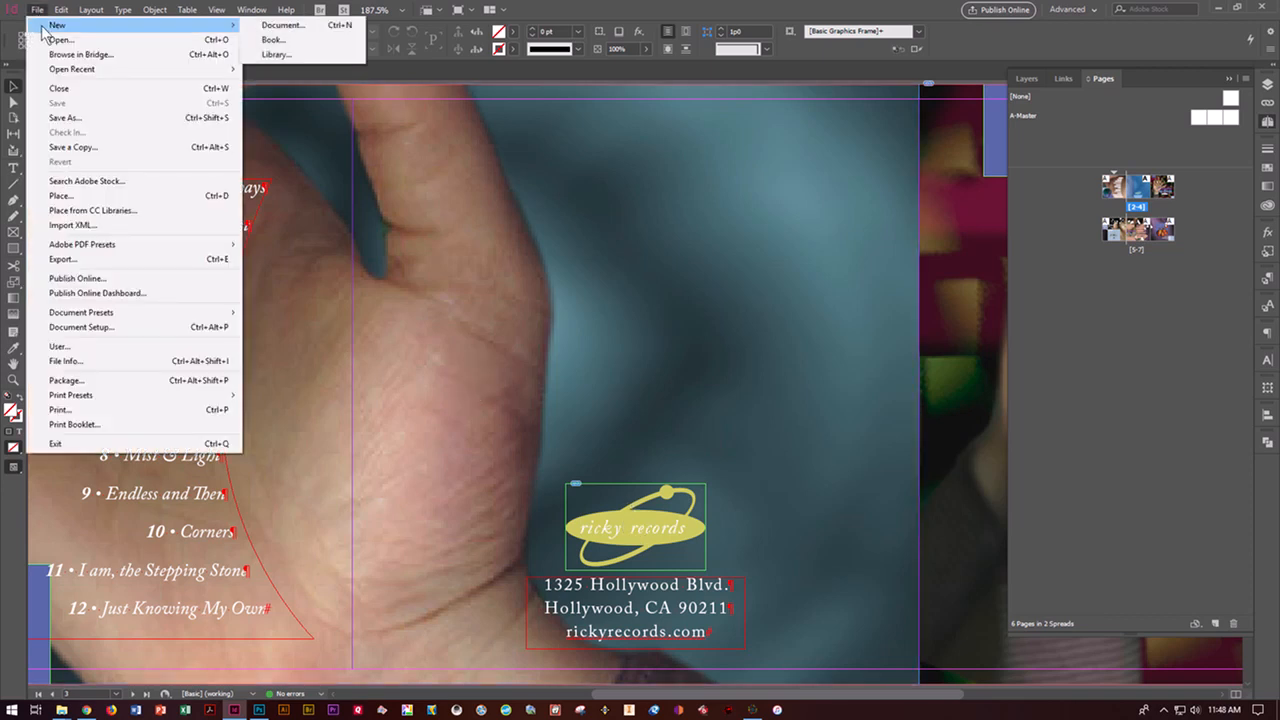
{"action": "left_click", "coordinate": [285, 53]}
{"action": "left_click", "coordinate": [749, 401]}
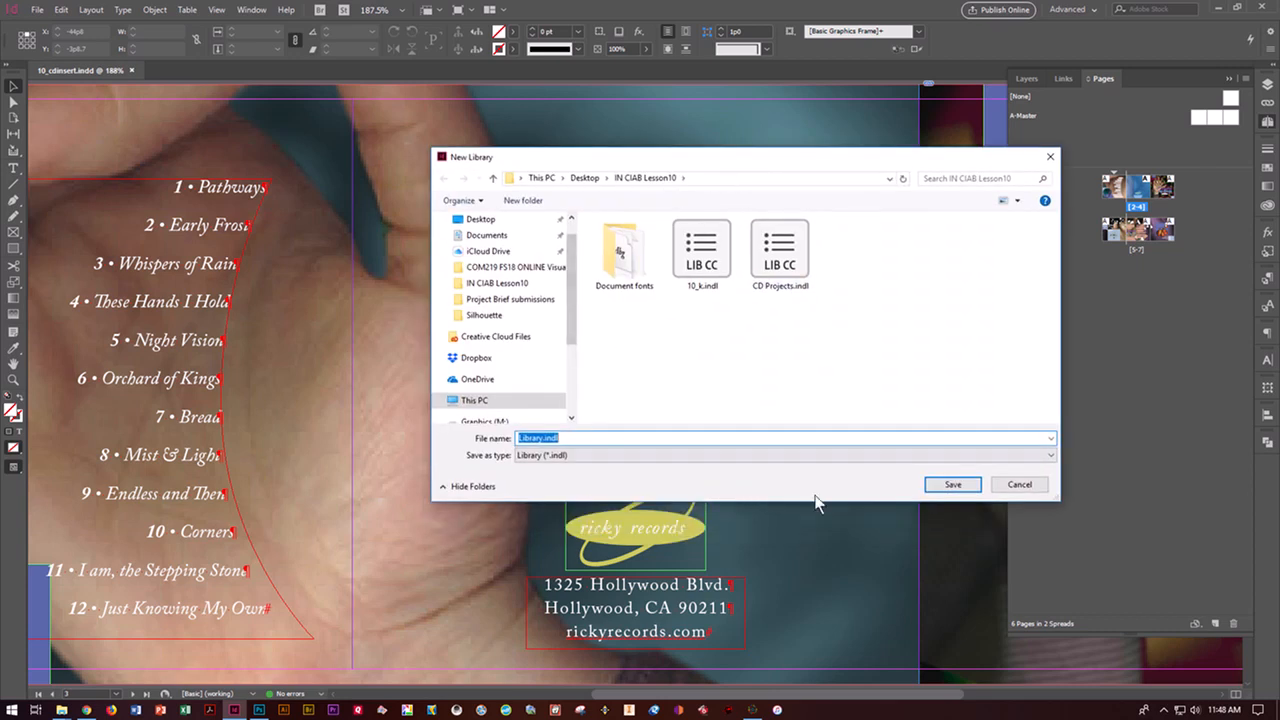
{"action": "left_click", "coordinate": [946, 484]}
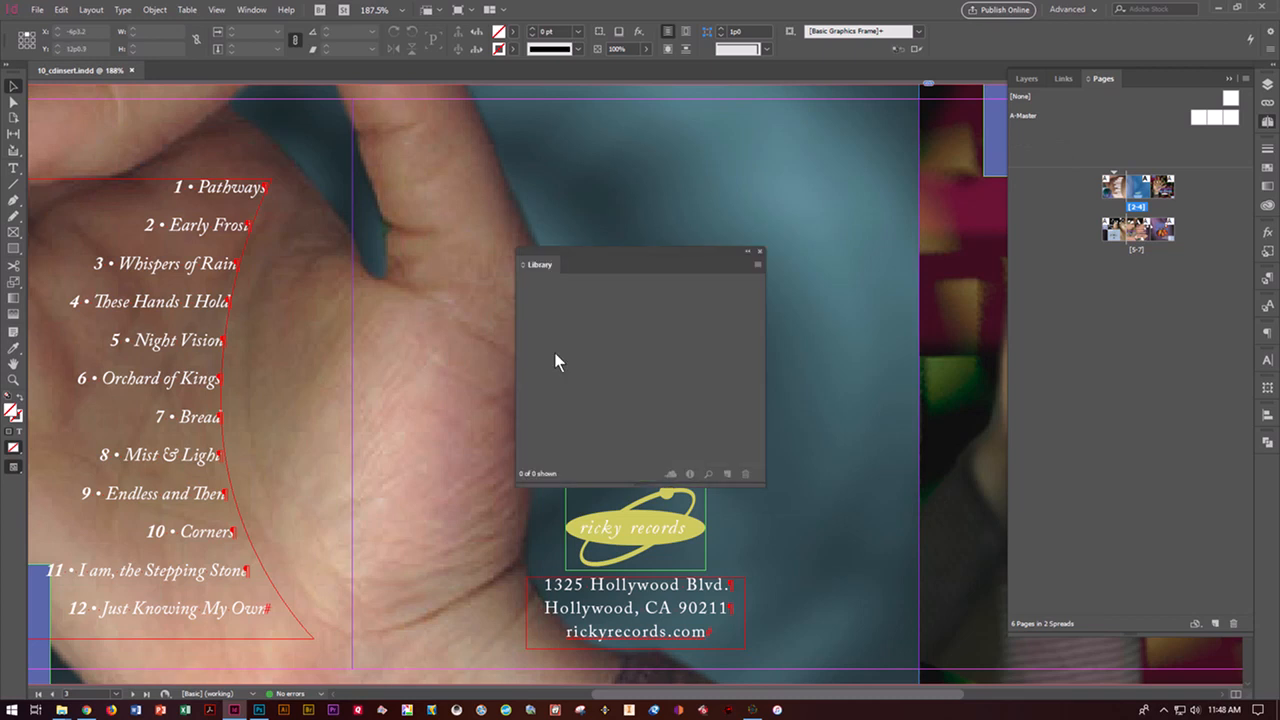
- Position the new library panel just above the ricky records logo and add the logo to the library
{"action": "left_click_drag", "start_coordinate": [615, 263], "coordinate": [624, 221]}
{"action": "left_click", "coordinate": [471, 382]}
{"action": "left_click", "coordinate": [620, 527]}
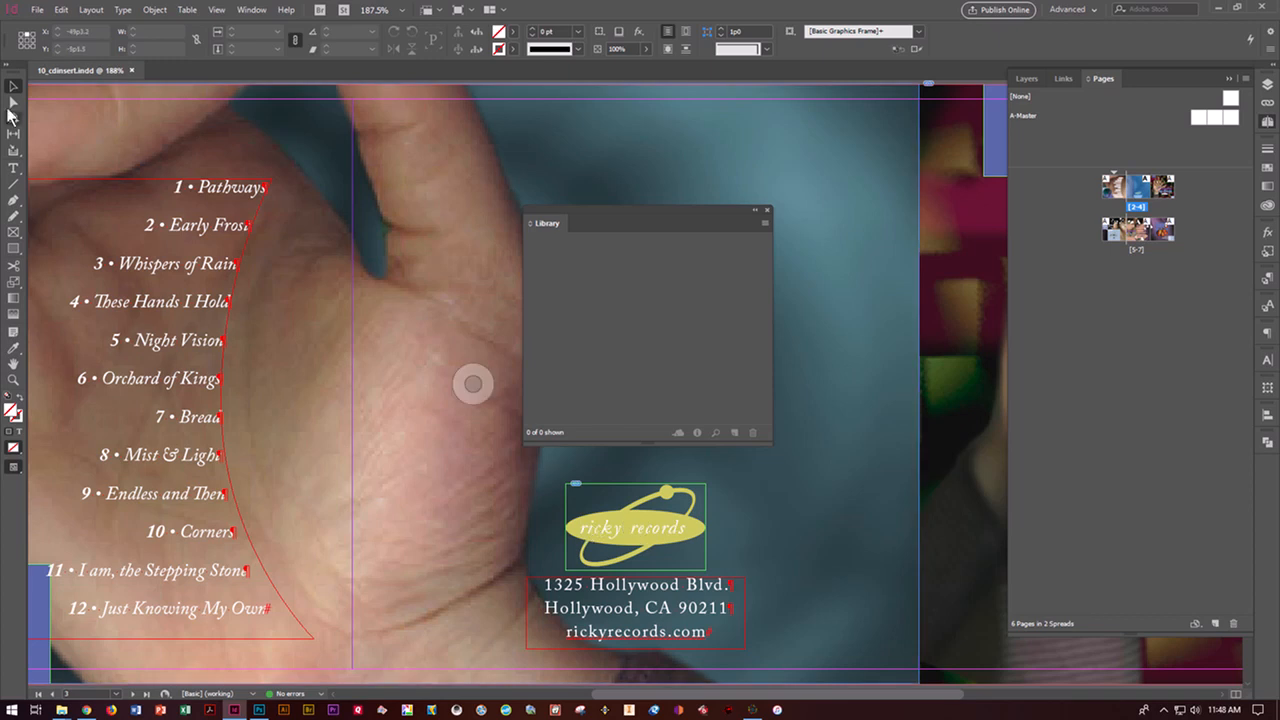
{"action": "left_click", "coordinate": [614, 519]}
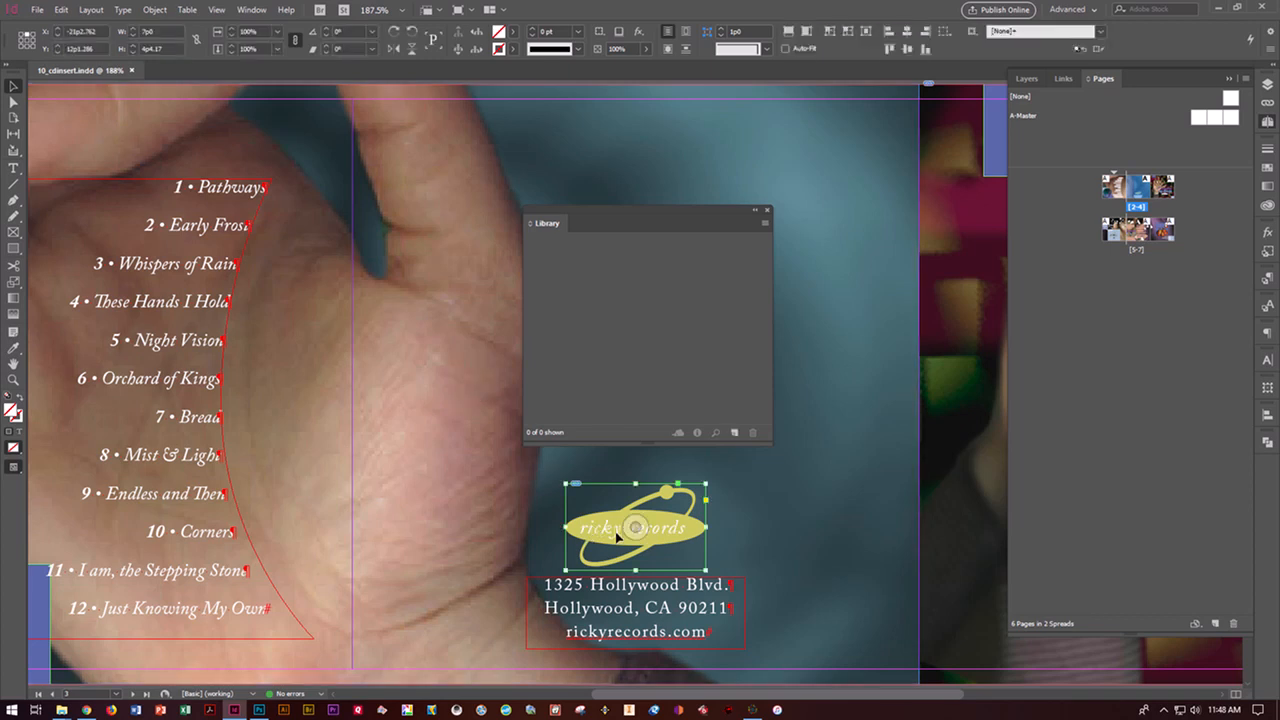
{"action": "left_click_drag", "start_coordinate": [617, 537], "coordinate": [629, 358]}
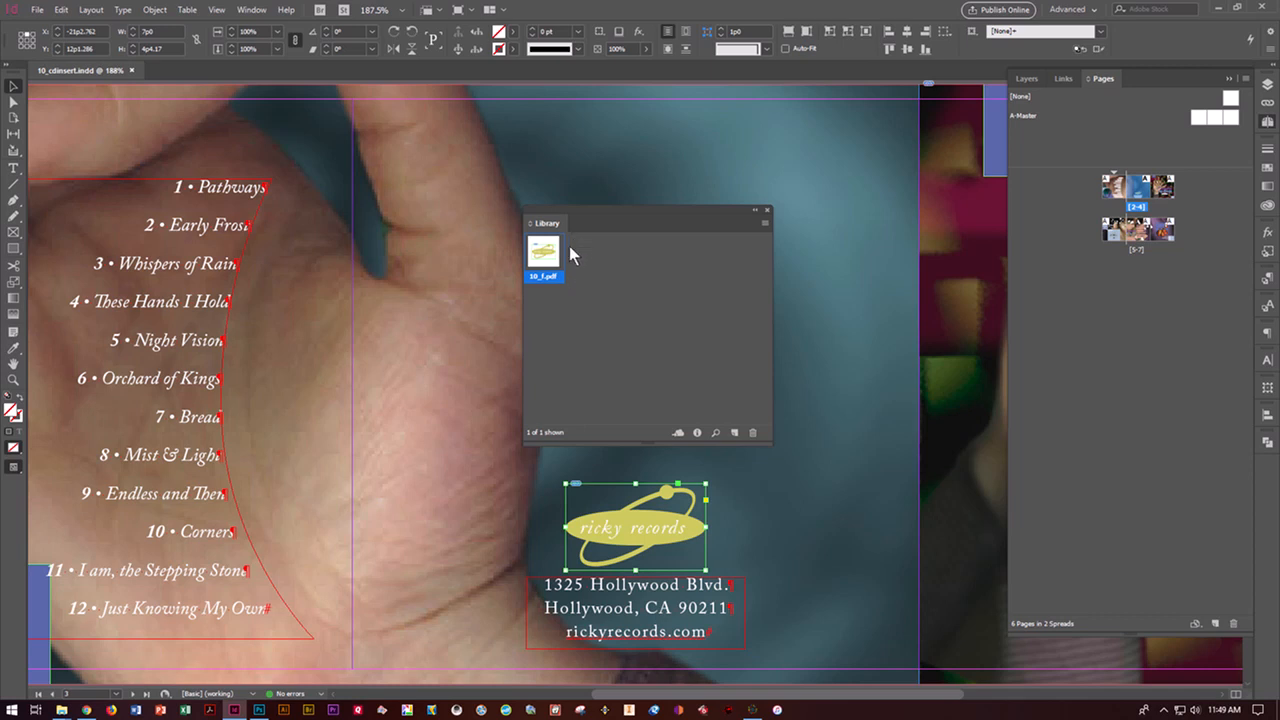
- Add the address text frame beneath the logo to the library
{"action": "left_click", "coordinate": [613, 620]}
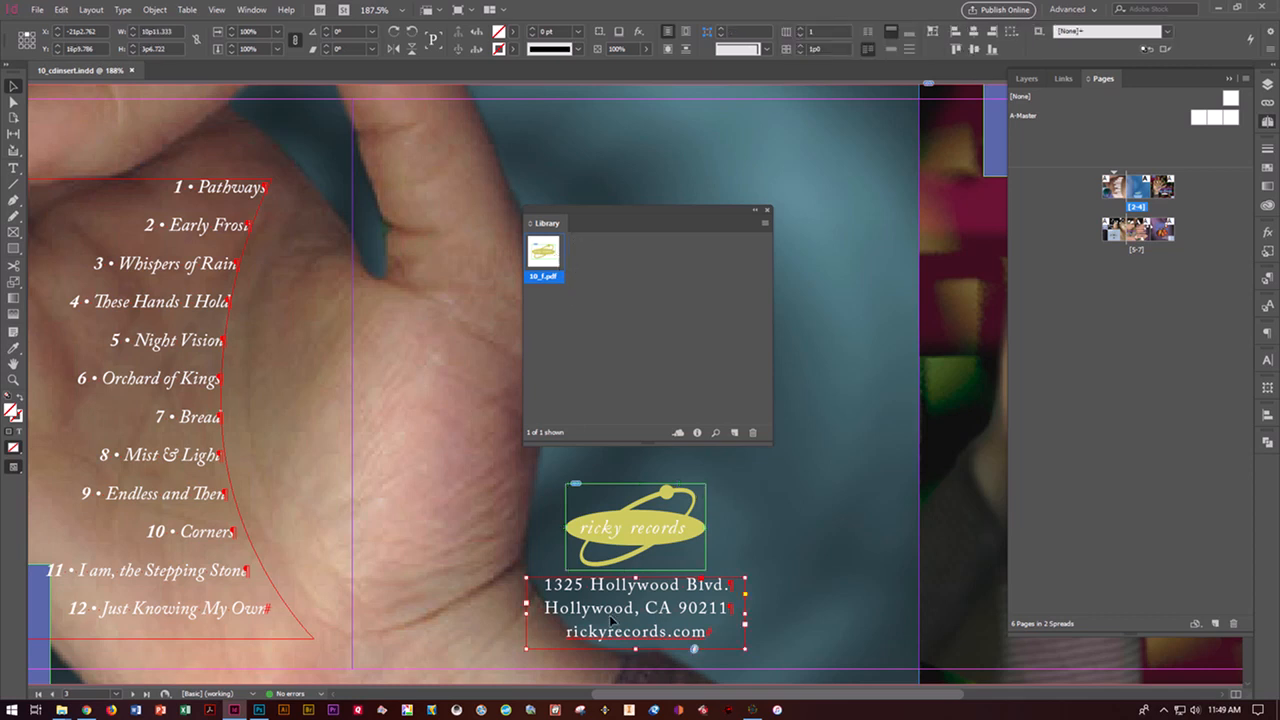
{"action": "left_click_drag", "start_coordinate": [611, 623], "coordinate": [652, 352]}
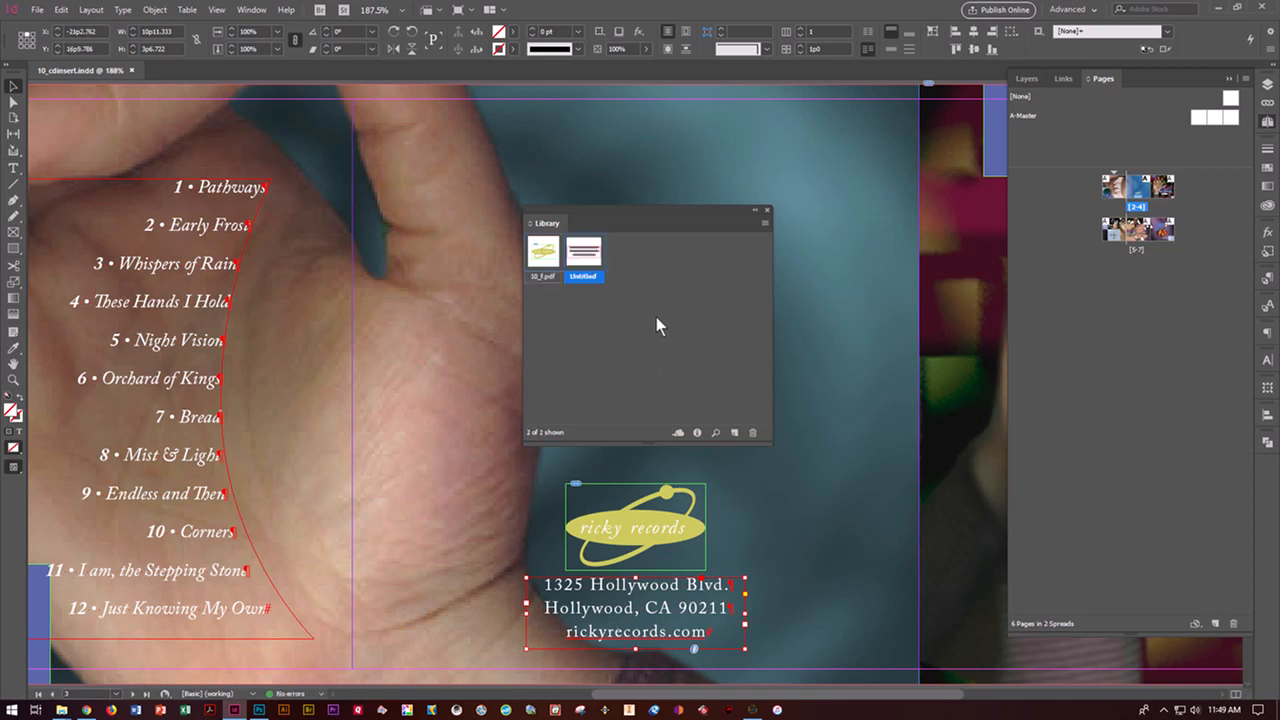
- Rename the library's 10_f.pdf item after the Ricky Records company logo
{"action": "left_click", "coordinate": [541, 275]}
{"action": "double_click", "coordinate": [541, 276]}
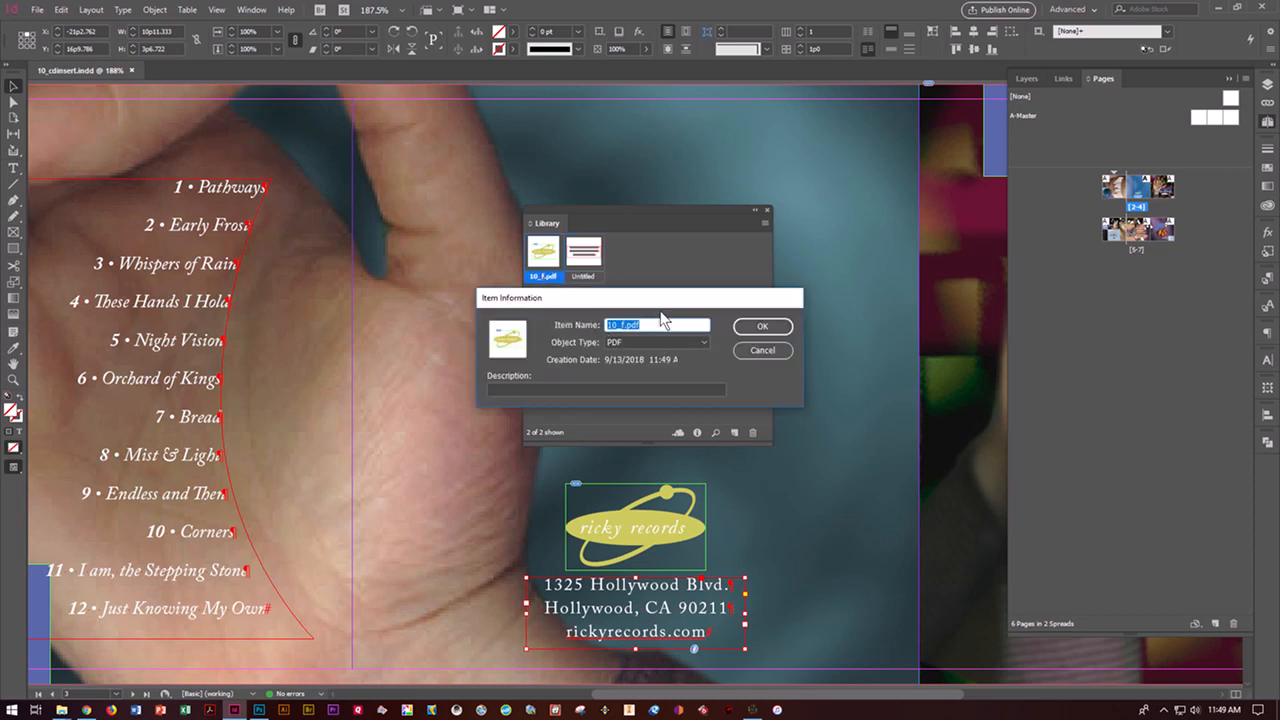
{"action": "type", "text": "Ricky Ri"}
{"action": "left_click", "coordinate": [762, 326]}
- Rename the library's untitled address text item as "Ricky Records Adress"
{"action": "left_click", "coordinate": [594, 277]}
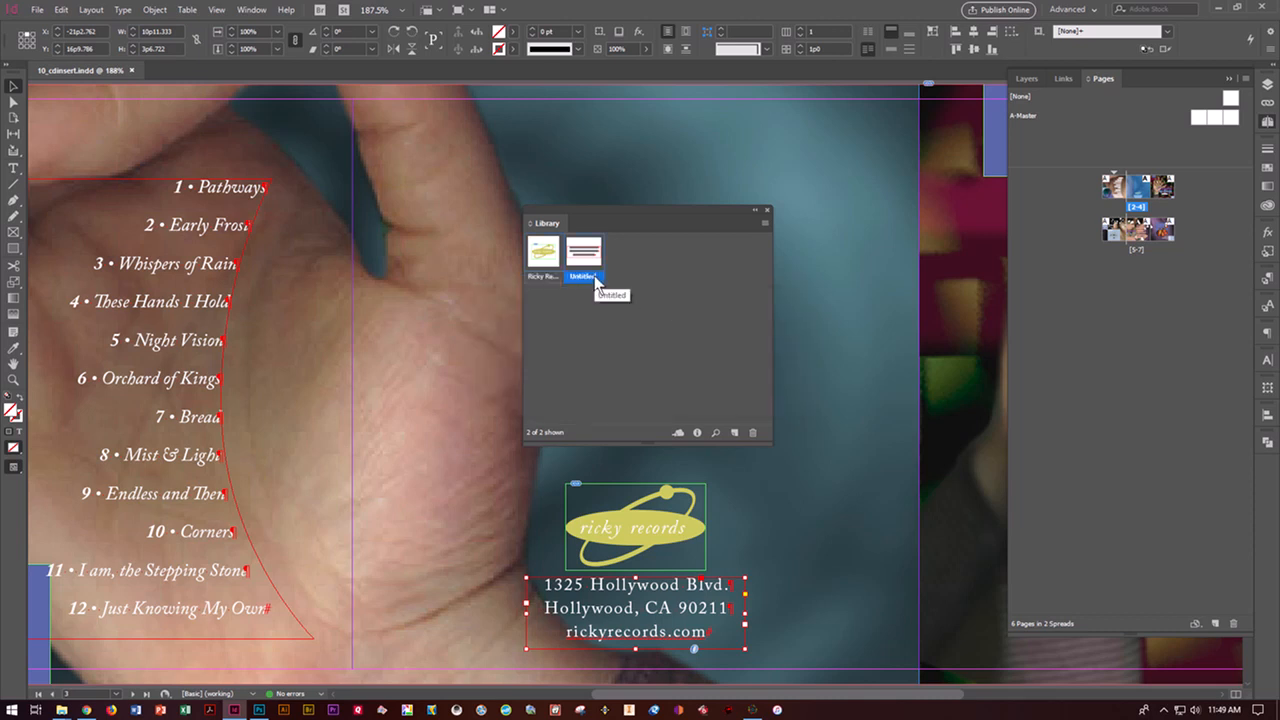
{"action": "double_click", "coordinate": [594, 277]}
{"action": "type", "text": "Rec"}
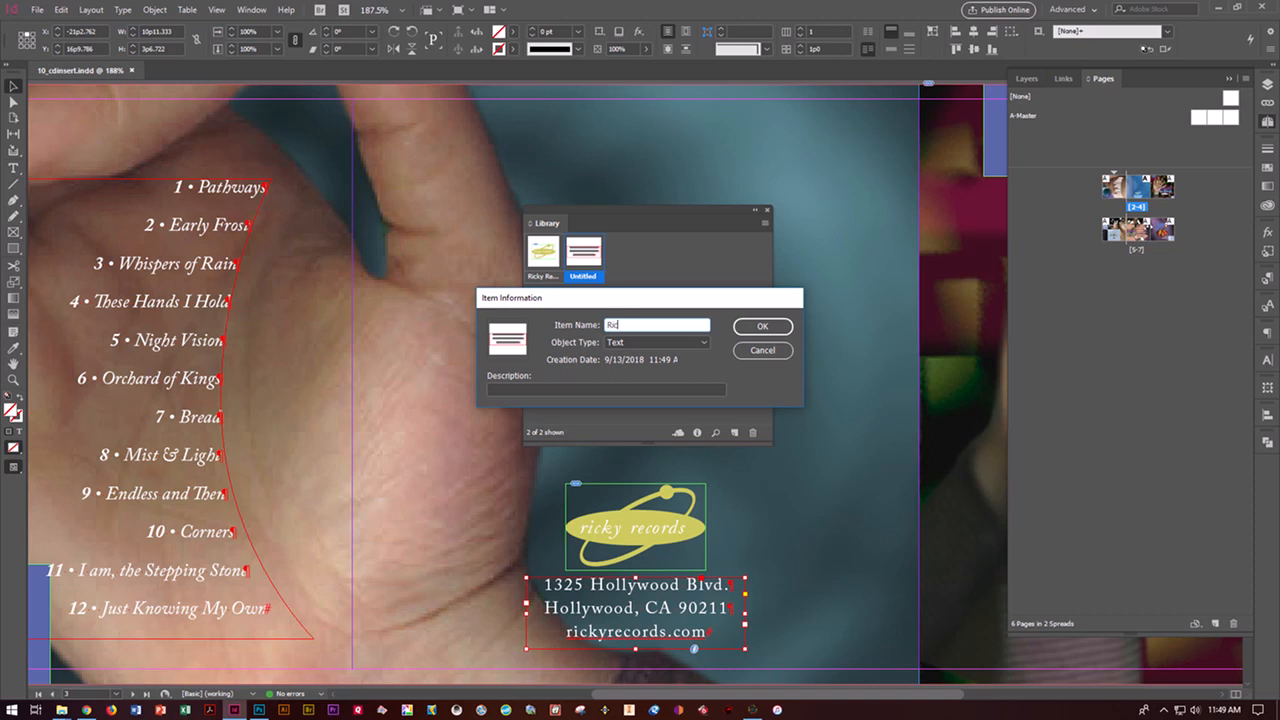
{"action": "type", "text": "ky Records Adress"}
{"action": "left_click", "coordinate": [746, 328]}
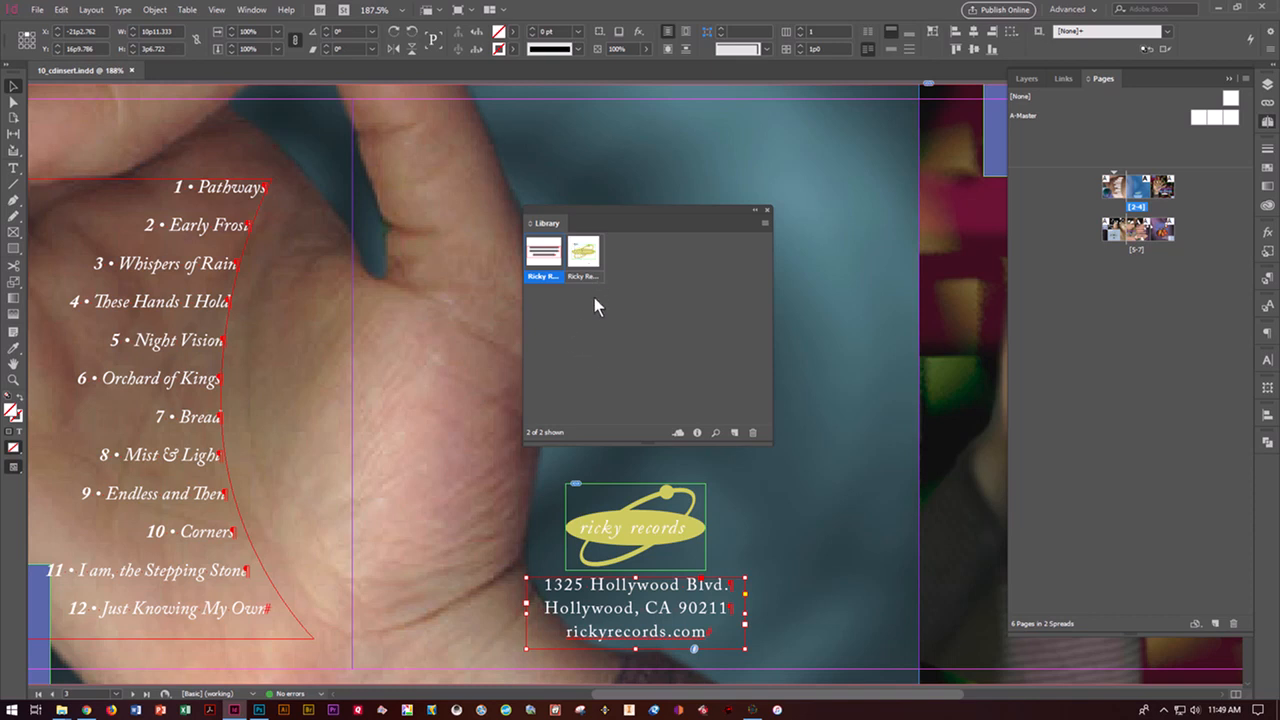
- Go to page 7, place the Ricky Records logo from the library, and position it on the light blue square below the pears
{"action": "double_click", "coordinate": [1160, 235]}
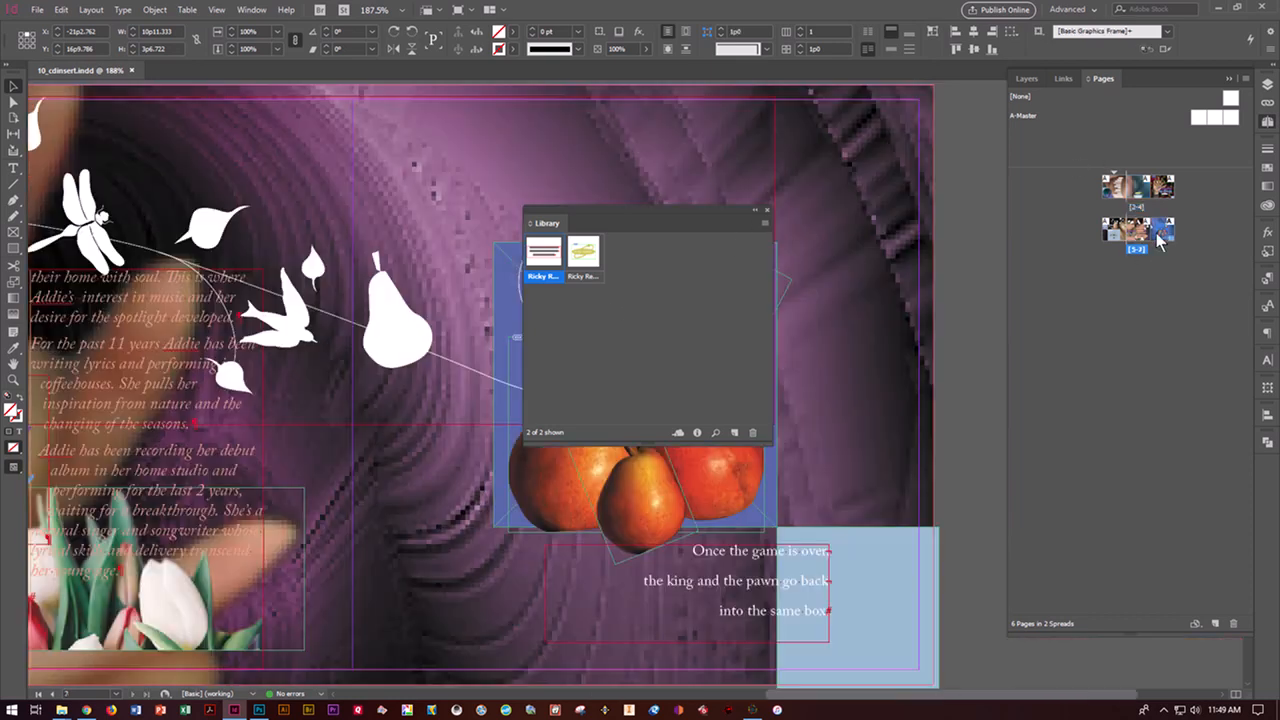
{"action": "left_click_drag", "start_coordinate": [640, 207], "coordinate": [321, 132]}
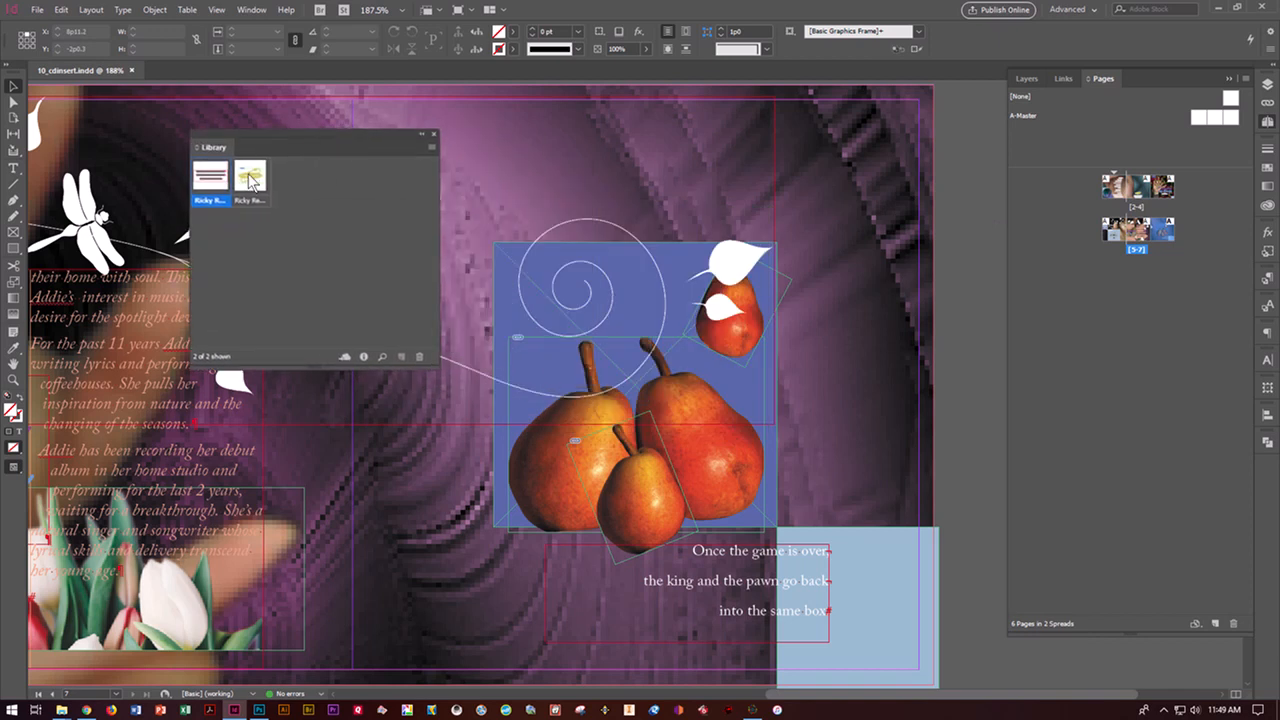
{"action": "left_click_drag", "start_coordinate": [250, 180], "coordinate": [512, 158]}
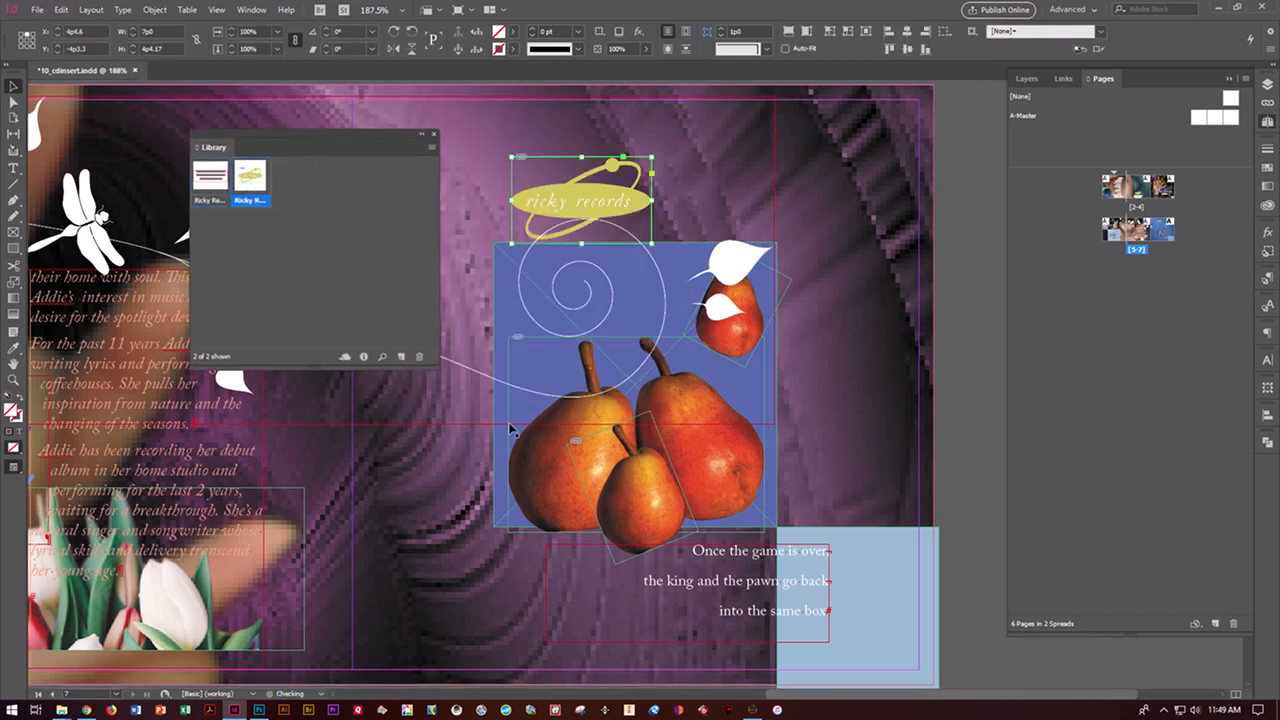
{"action": "left_click_drag", "start_coordinate": [571, 200], "coordinate": [862, 648]}
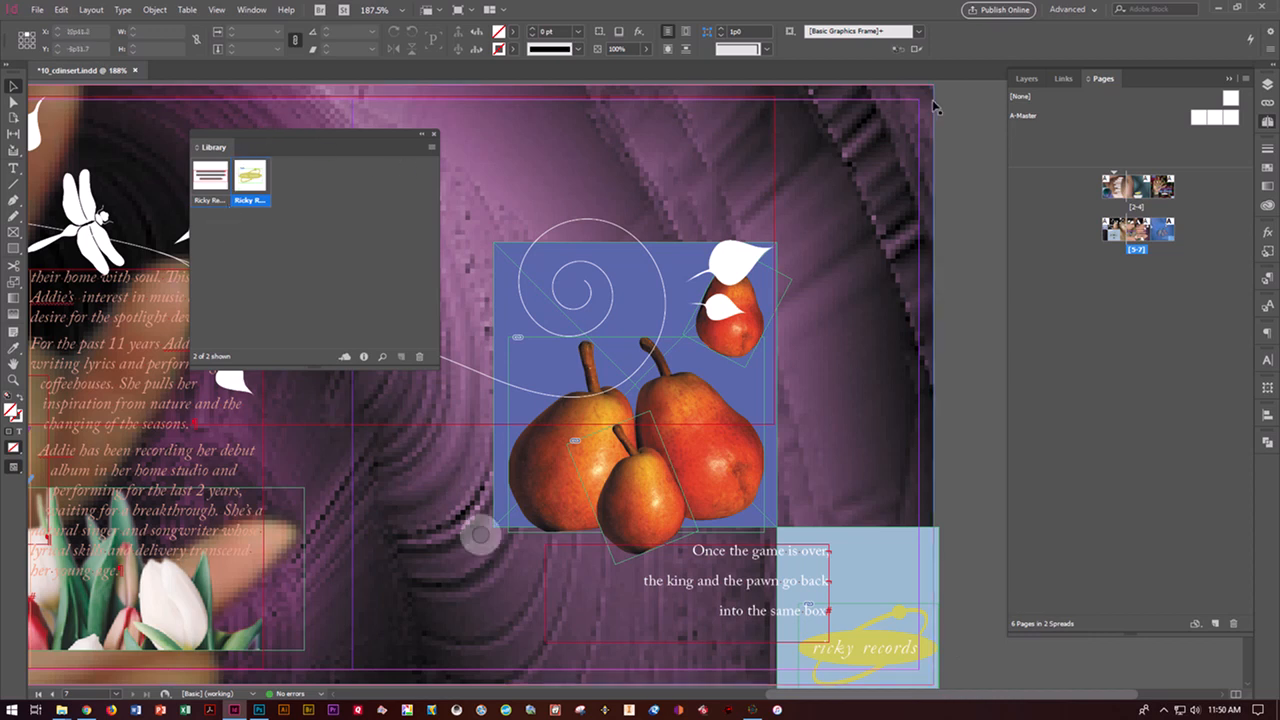
- Expand the 10_f.pdf entry among the document's links to inspect its instances, and close the library
{"action": "left_click", "coordinate": [1062, 78]}
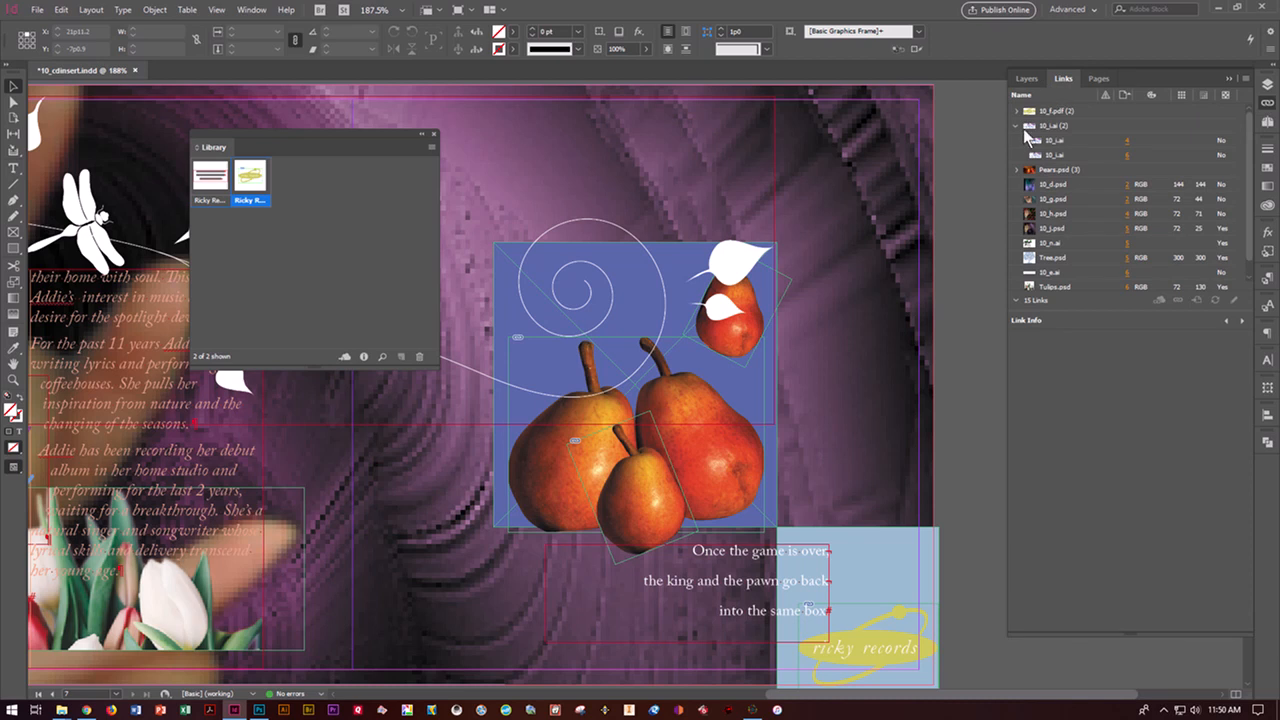
{"action": "left_click", "coordinate": [1018, 112]}
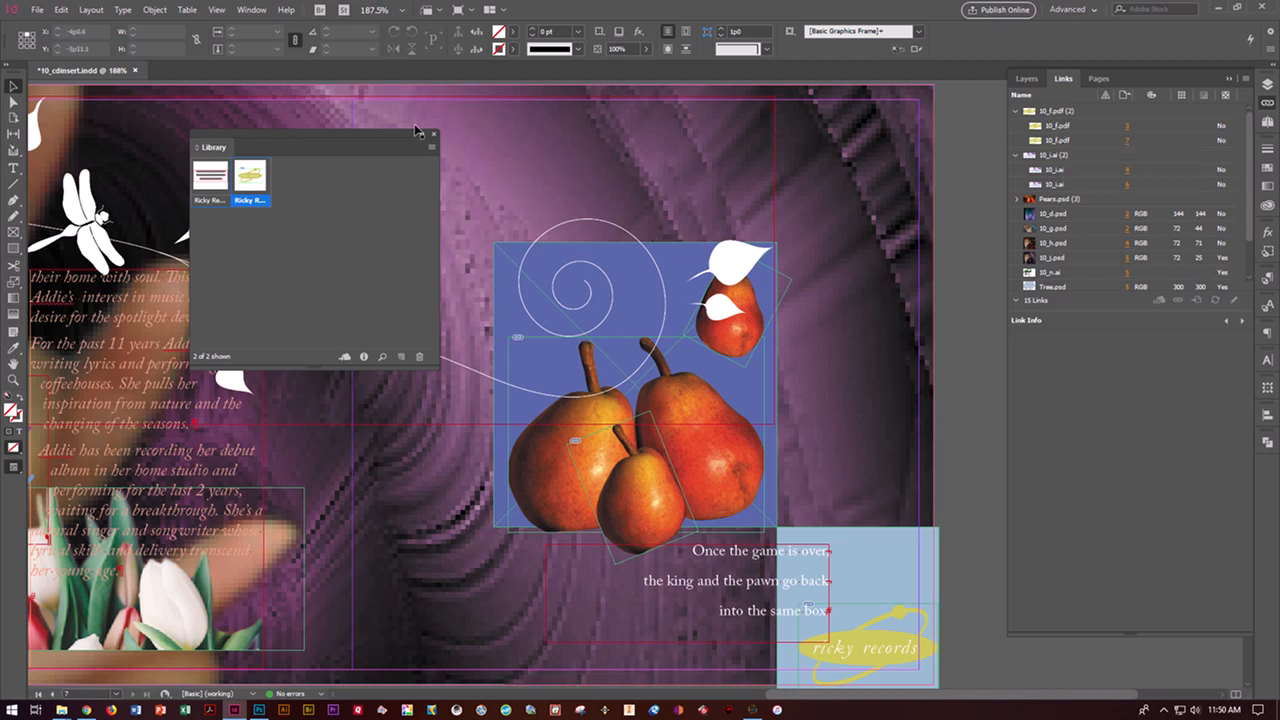
{"action": "left_click", "coordinate": [433, 133]}
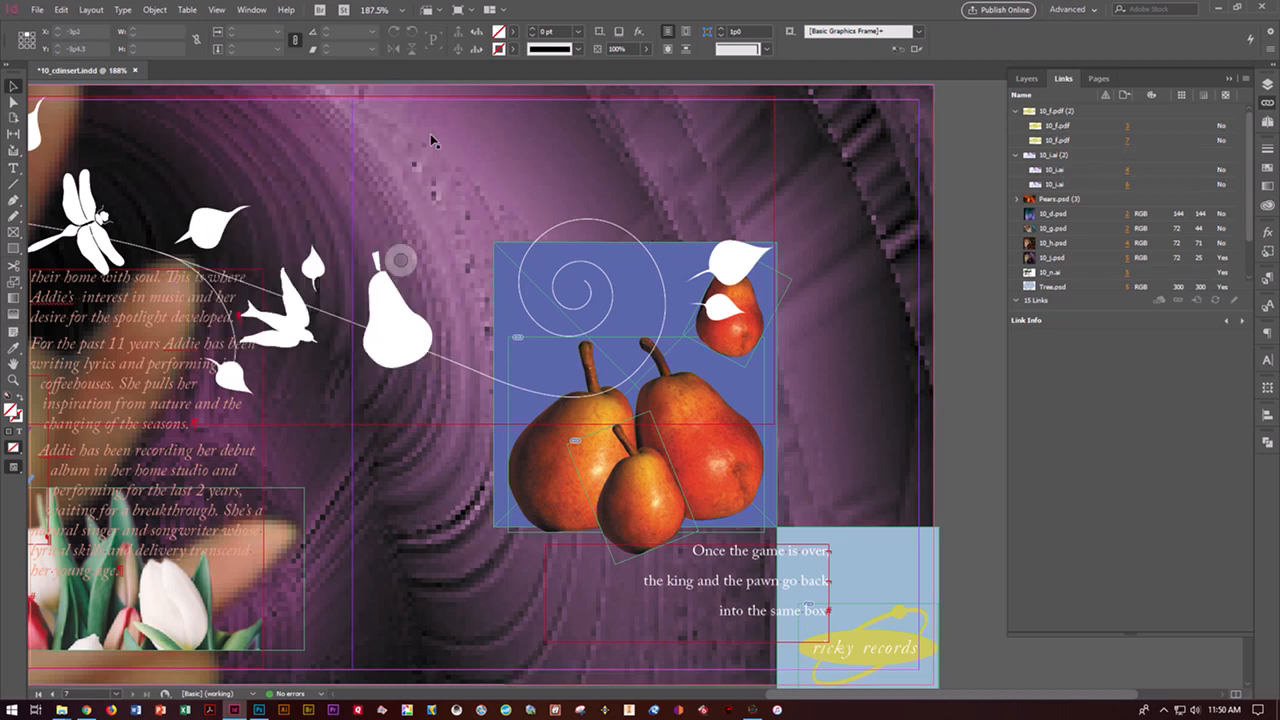
- Review the whole pages 5-7 spread at 100% in preview mode without guides, and return to normal view
{"action": "key", "text": "ctrl+minus"}
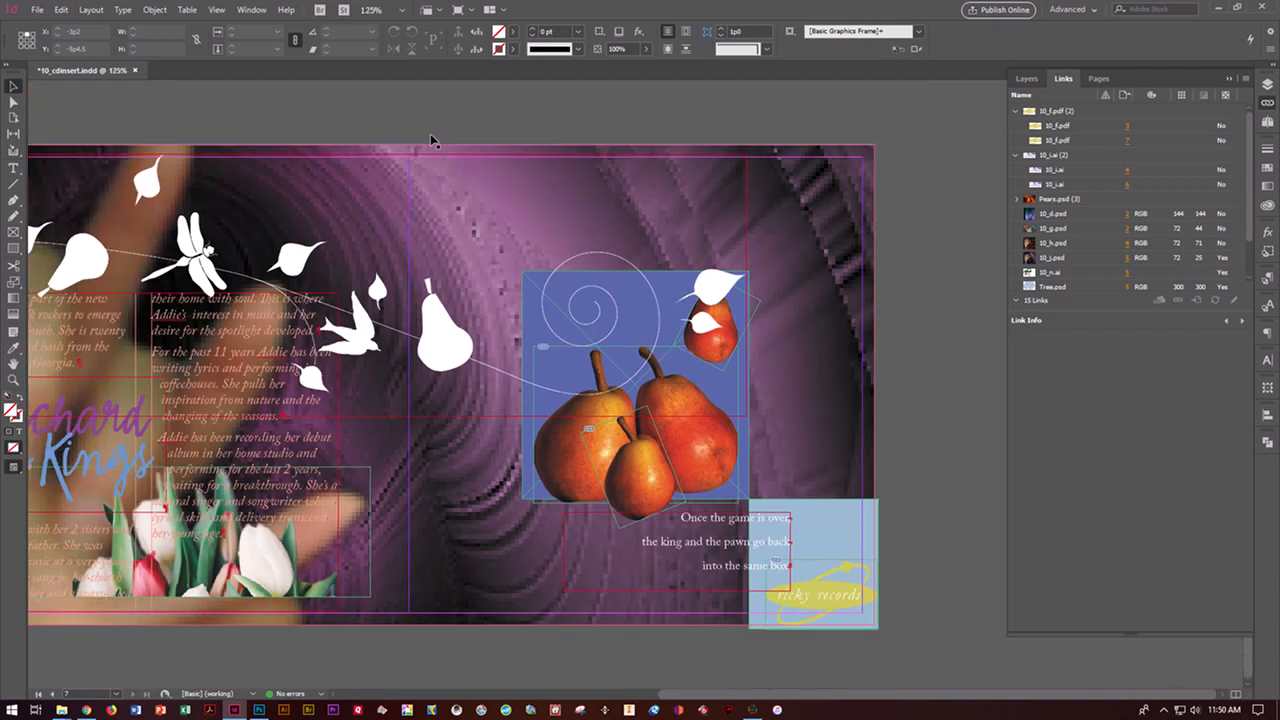
{"action": "key", "text": "ctrl+minus"}
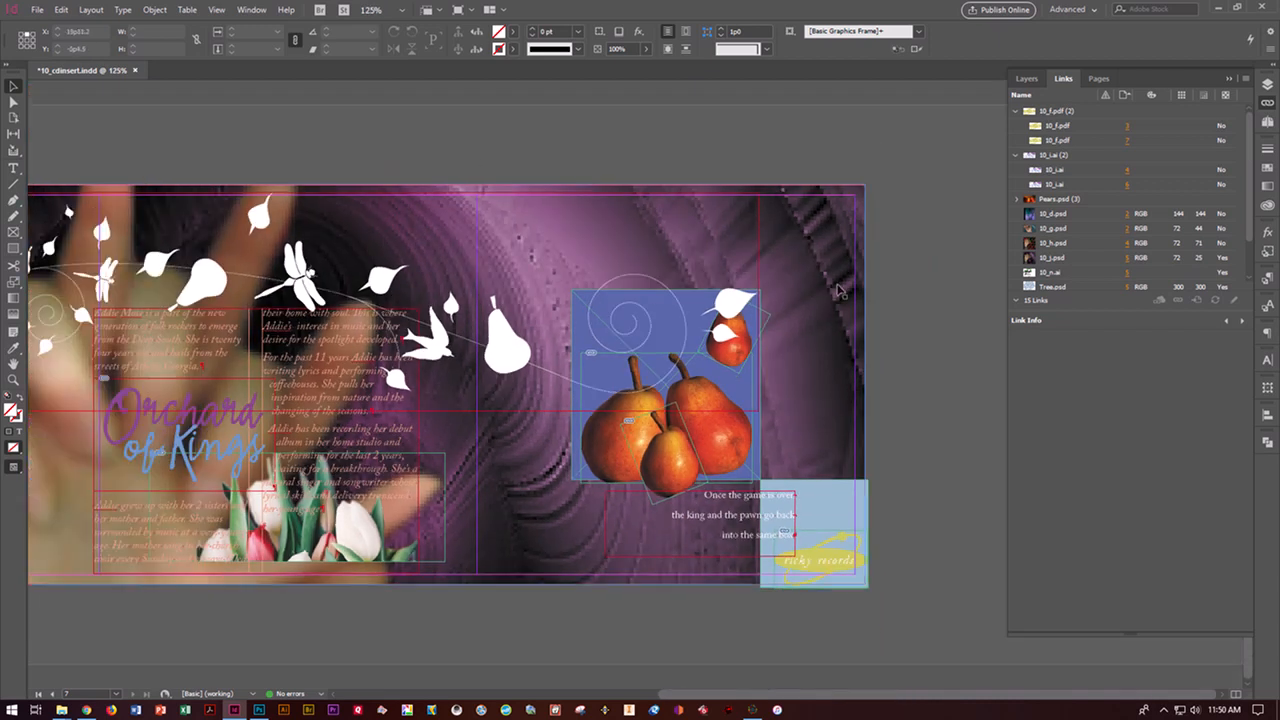
{"action": "key", "text": "w"}
{"action": "left_click_drag", "start_coordinate": [702, 697], "coordinate": [595, 697]}
{"action": "key", "text": "ctrl+minus"}
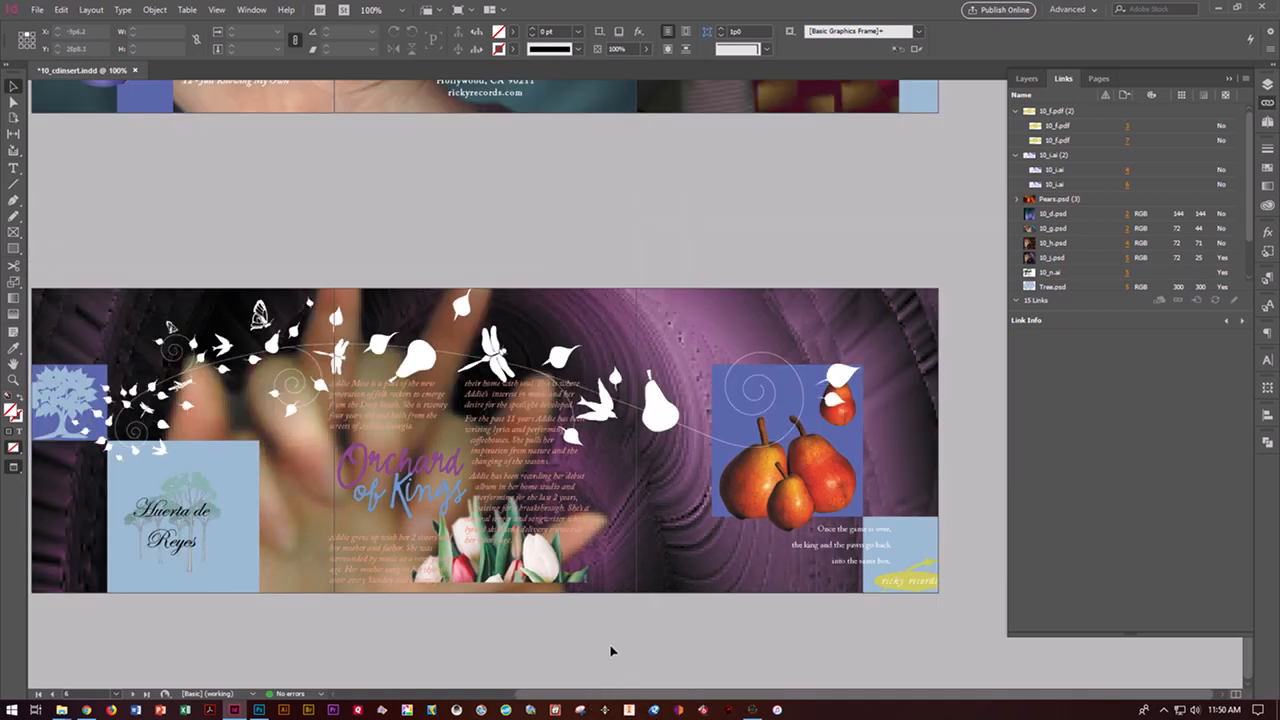
{"action": "key", "text": "w"}
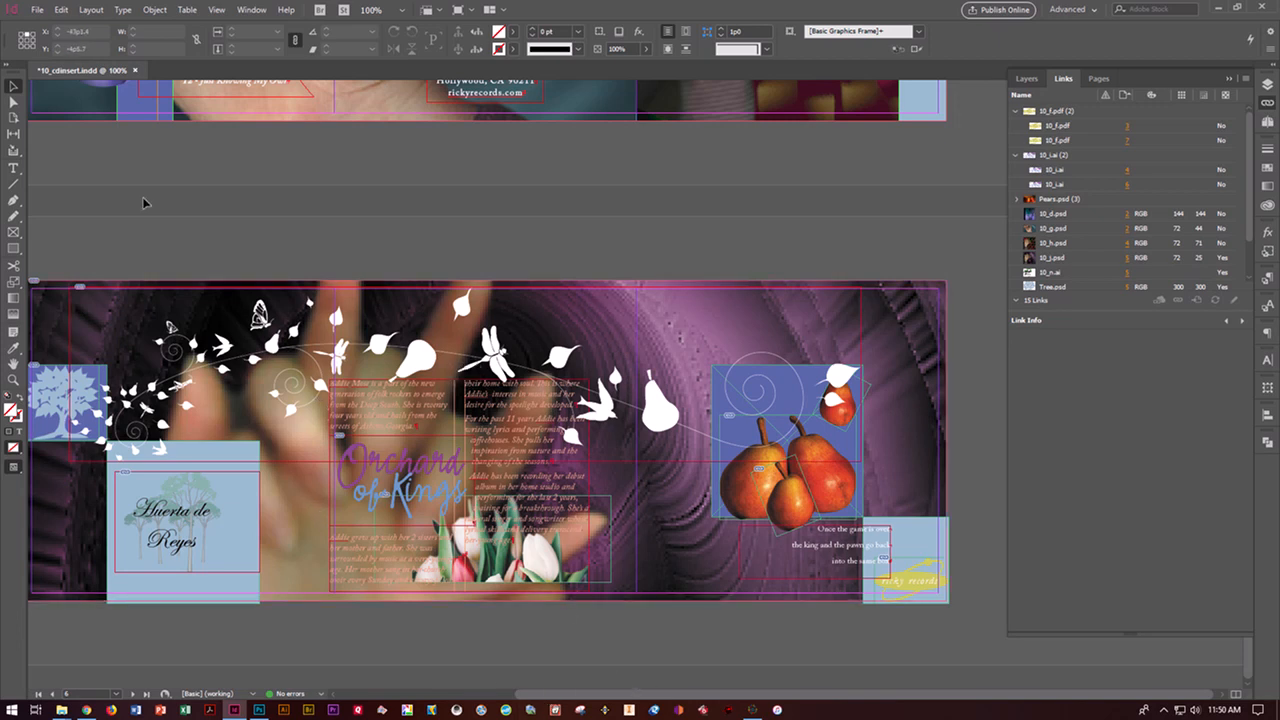
- Switch to File Explorer to check the files in the IN CIAB Lesson10 folder, and return to InDesign
{"action": "left_click", "coordinate": [38, 12]}
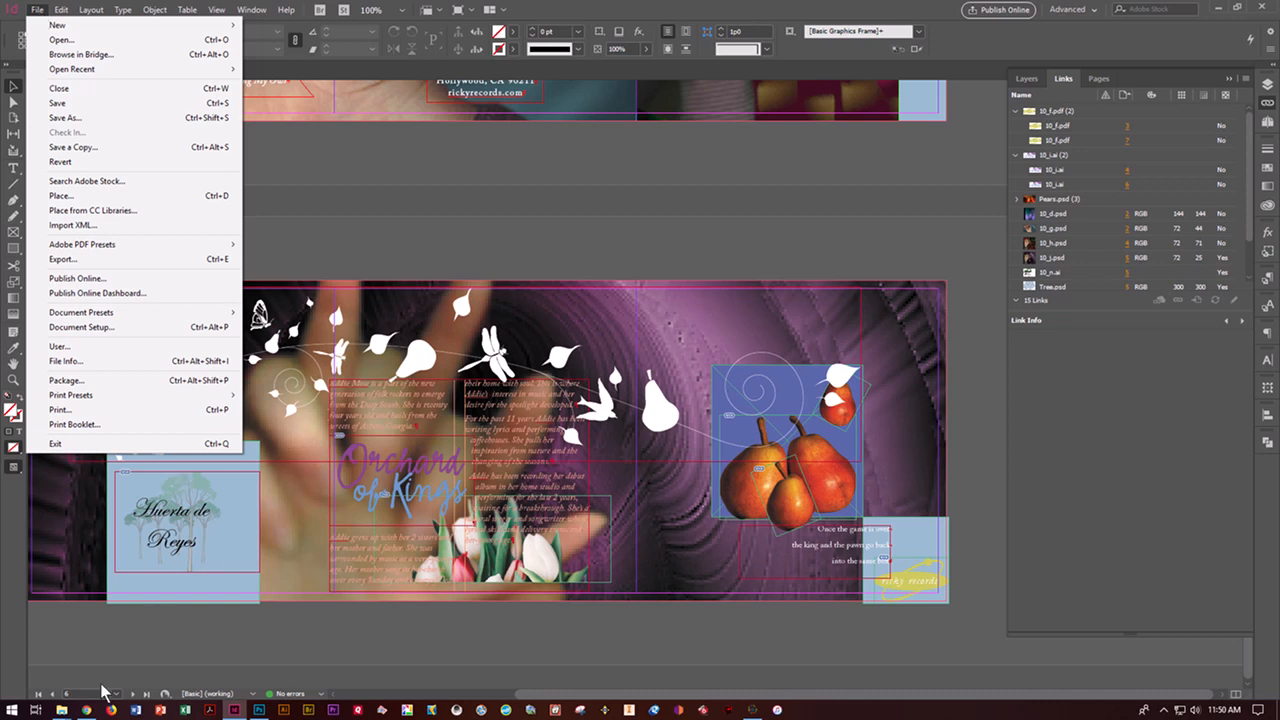
{"action": "mouse_move", "coordinate": [87, 710]}
{"action": "left_click", "coordinate": [62, 711]}
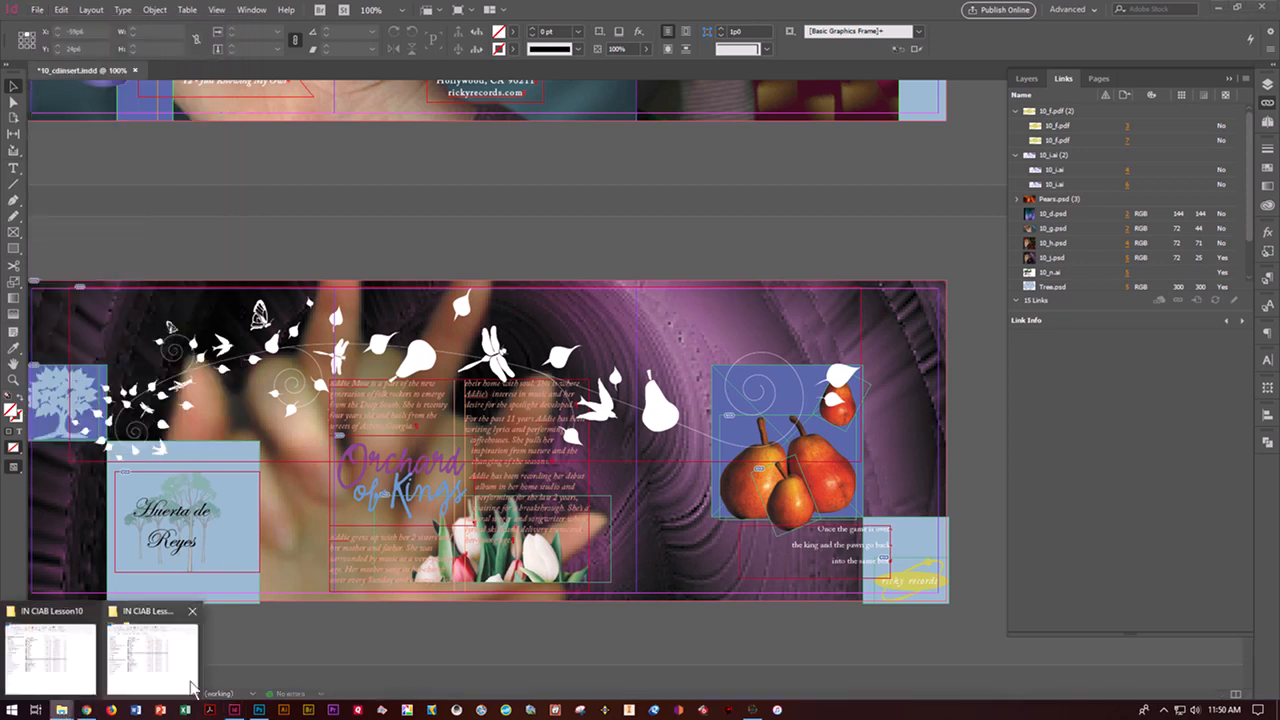
{"action": "left_click", "coordinate": [156, 678]}
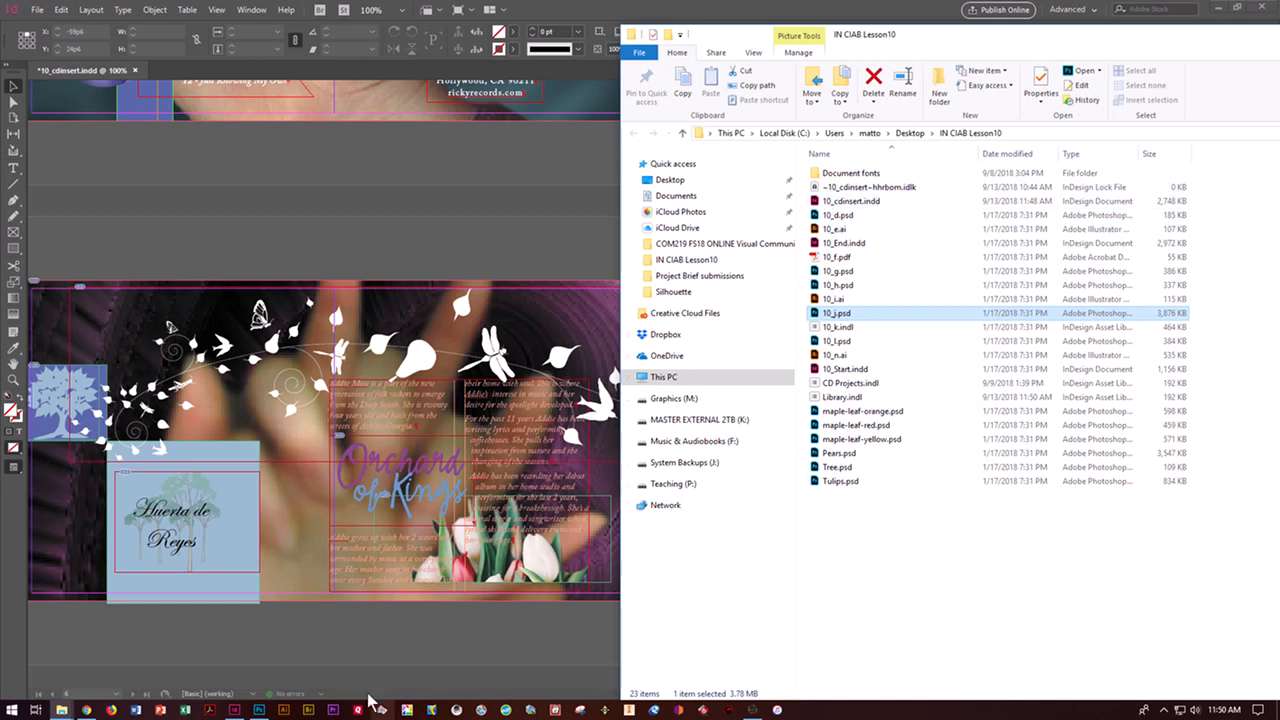
{"action": "left_click", "coordinate": [355, 658]}
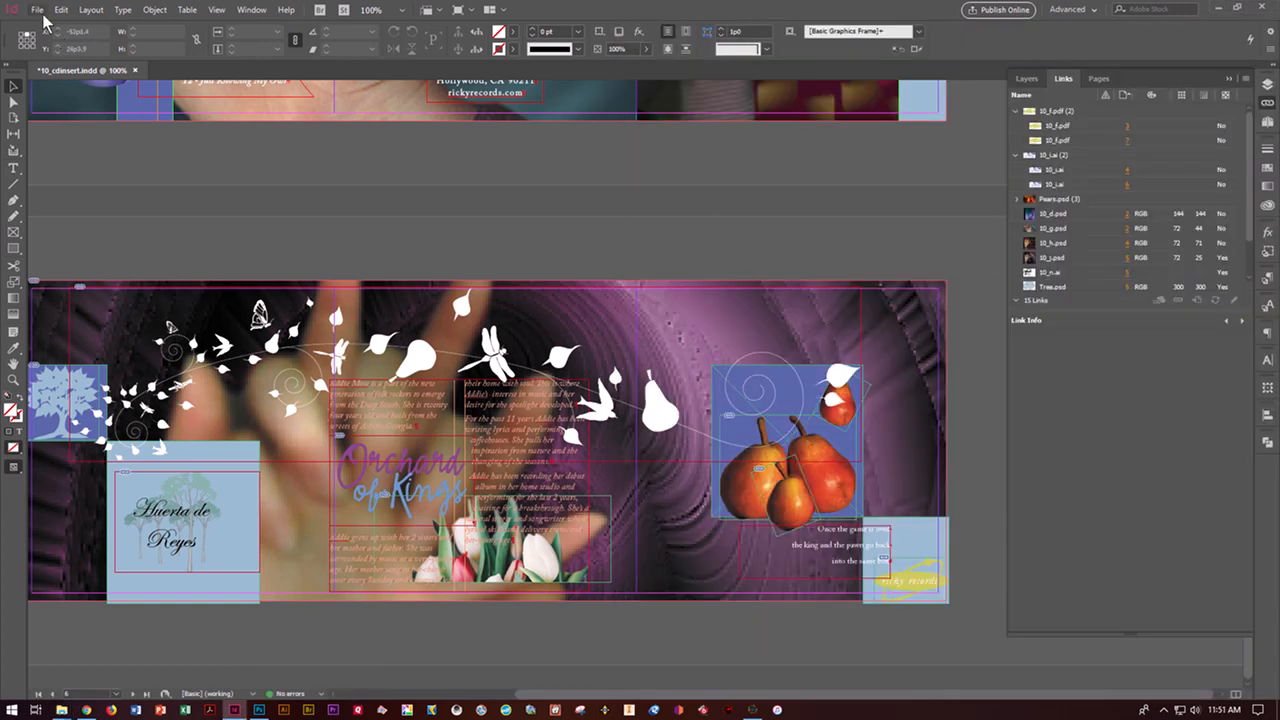
- Browse in Bridge from InDesign, expand the IN CIAB Lesson10 folder in the folder tree, and widen the thumbnail area
{"action": "left_click", "coordinate": [37, 10]}
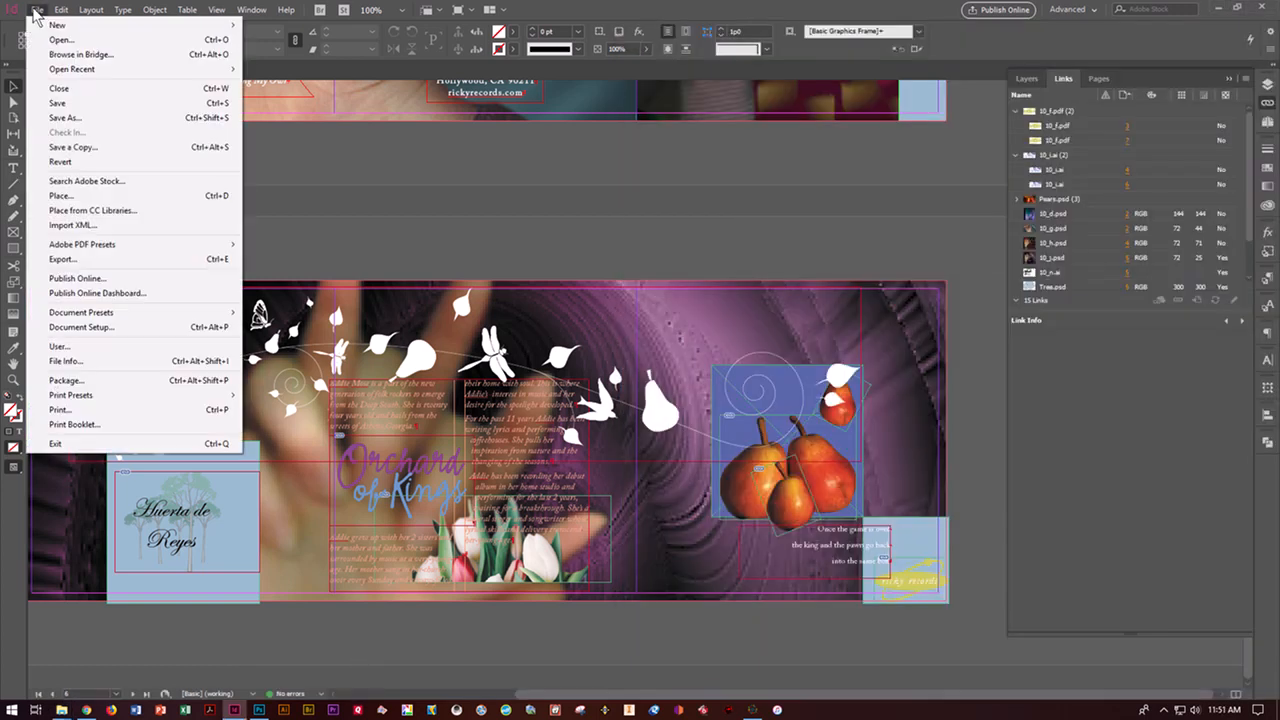
{"action": "left_click", "coordinate": [59, 55]}
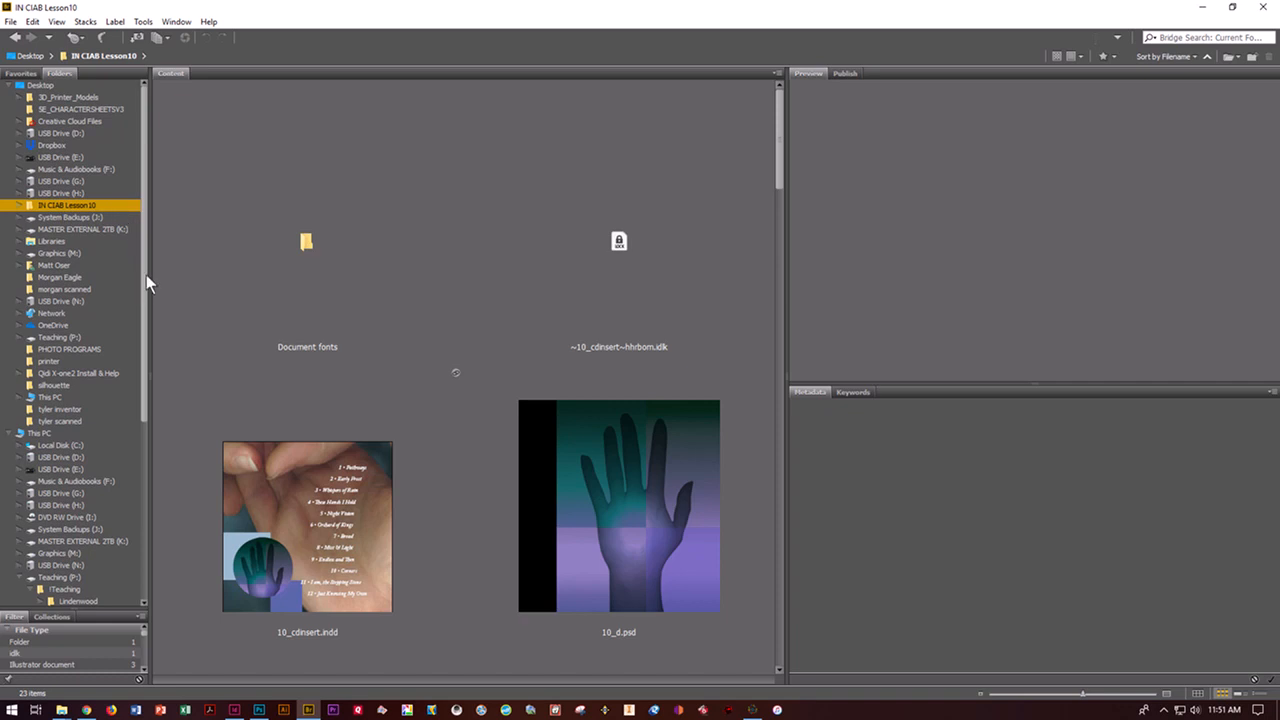
{"action": "left_click", "coordinate": [17, 205]}
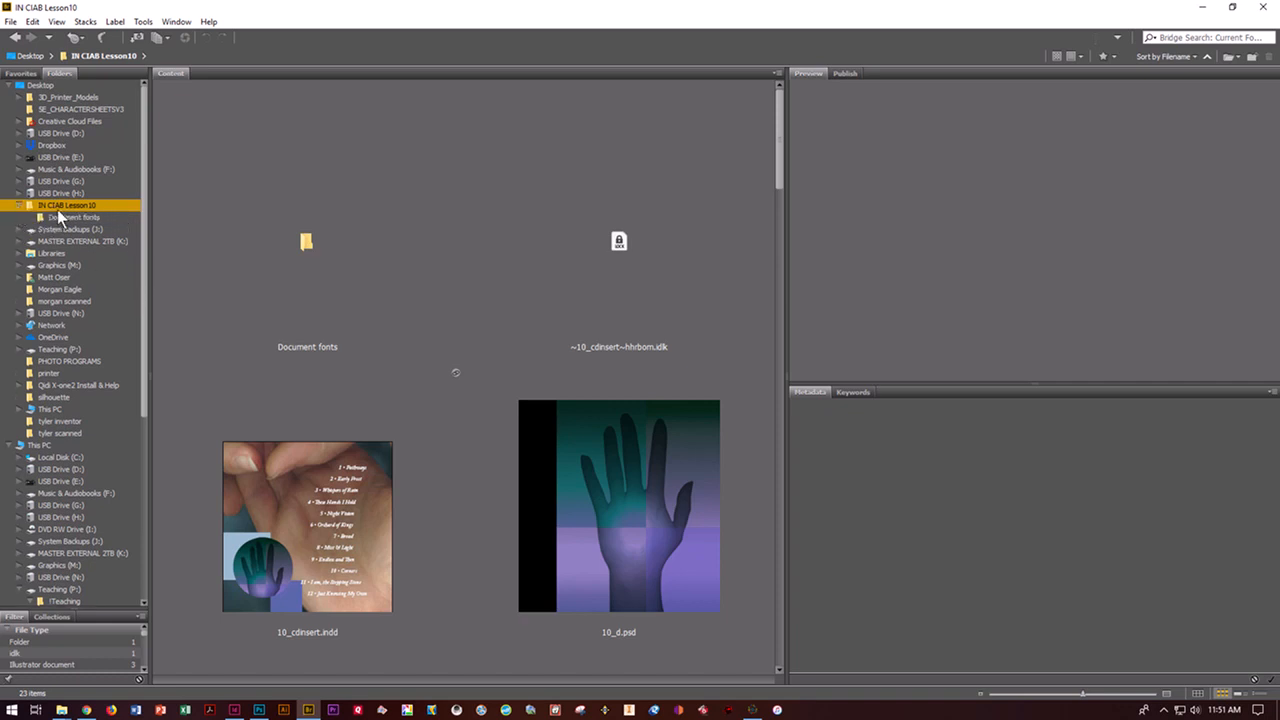
{"action": "left_click_drag", "start_coordinate": [785, 294], "coordinate": [1160, 294]}
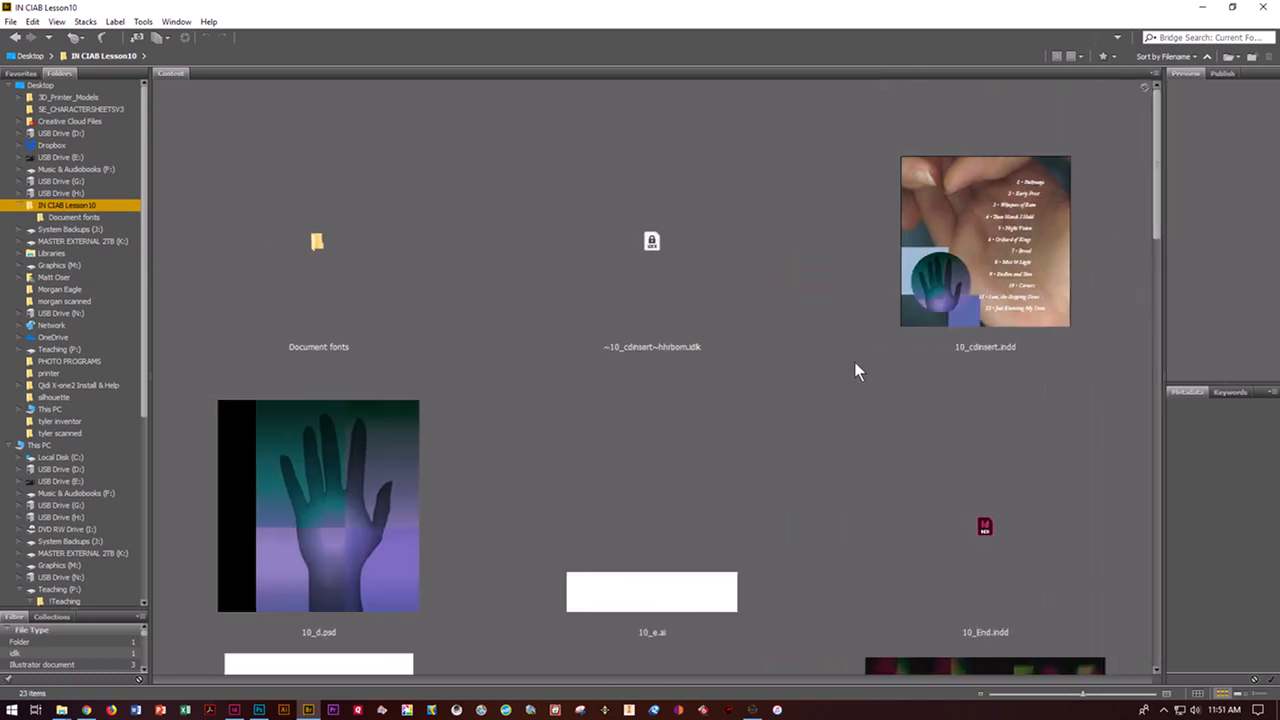
- Look through the lesson folder's thumbnails and reduce their size until all the files fit in view
{"action": "scroll", "coordinate": [854, 372], "scroll_direction": "down", "scroll_amount": 8}
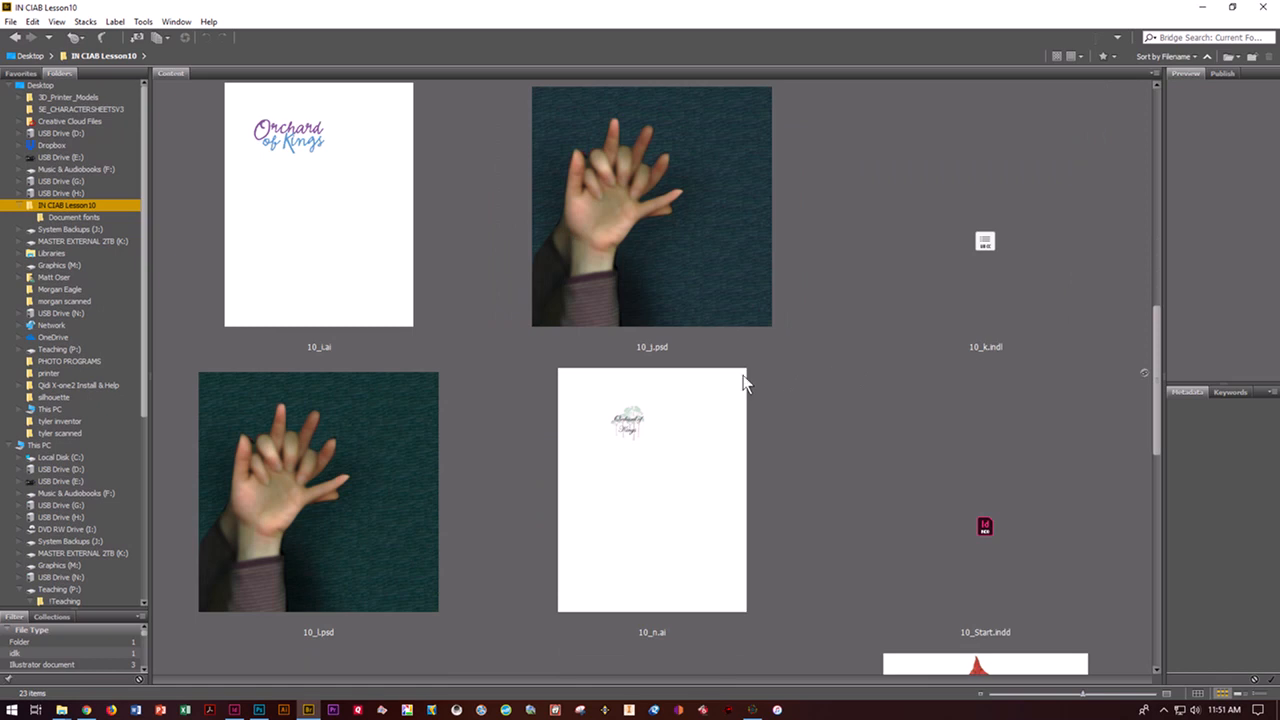
{"action": "scroll", "coordinate": [743, 382], "scroll_direction": "down", "scroll_amount": 5}
{"action": "scroll", "coordinate": [745, 383], "scroll_direction": "down", "scroll_amount": 3}
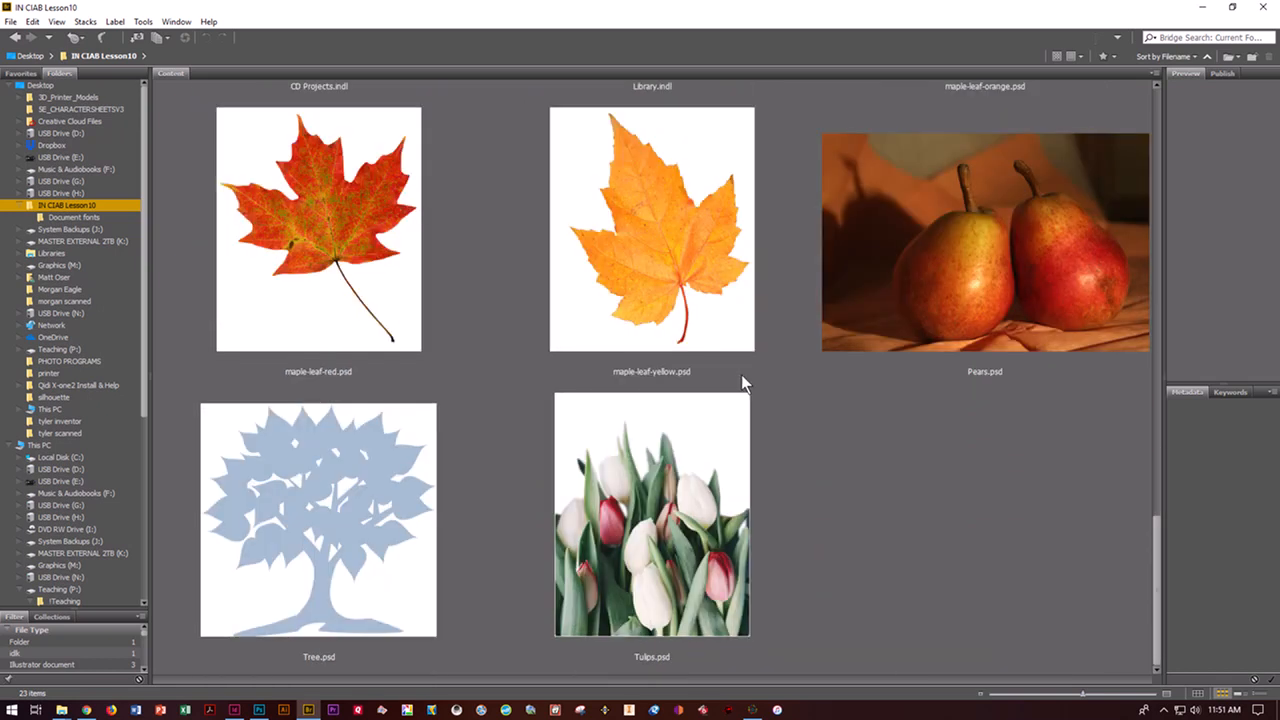
{"action": "scroll", "coordinate": [743, 379], "scroll_direction": "up", "scroll_amount": 5}
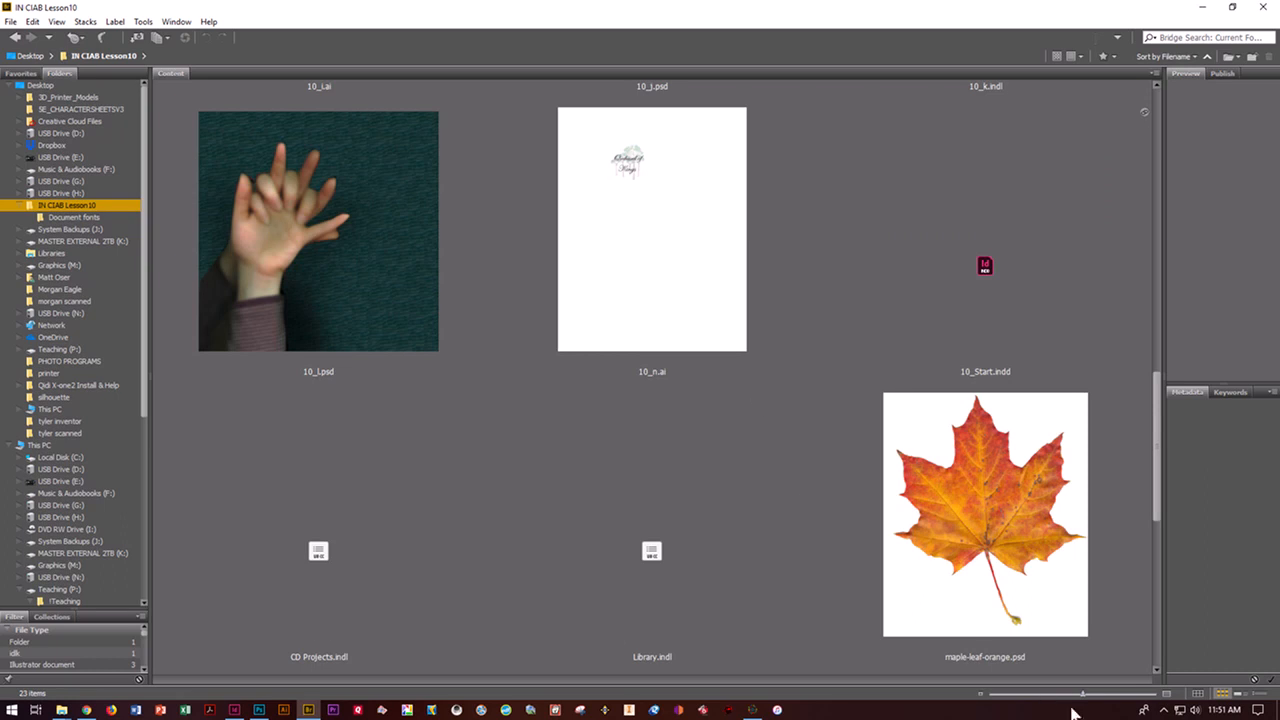
{"action": "left_click_drag", "start_coordinate": [1084, 694], "coordinate": [1033, 706]}
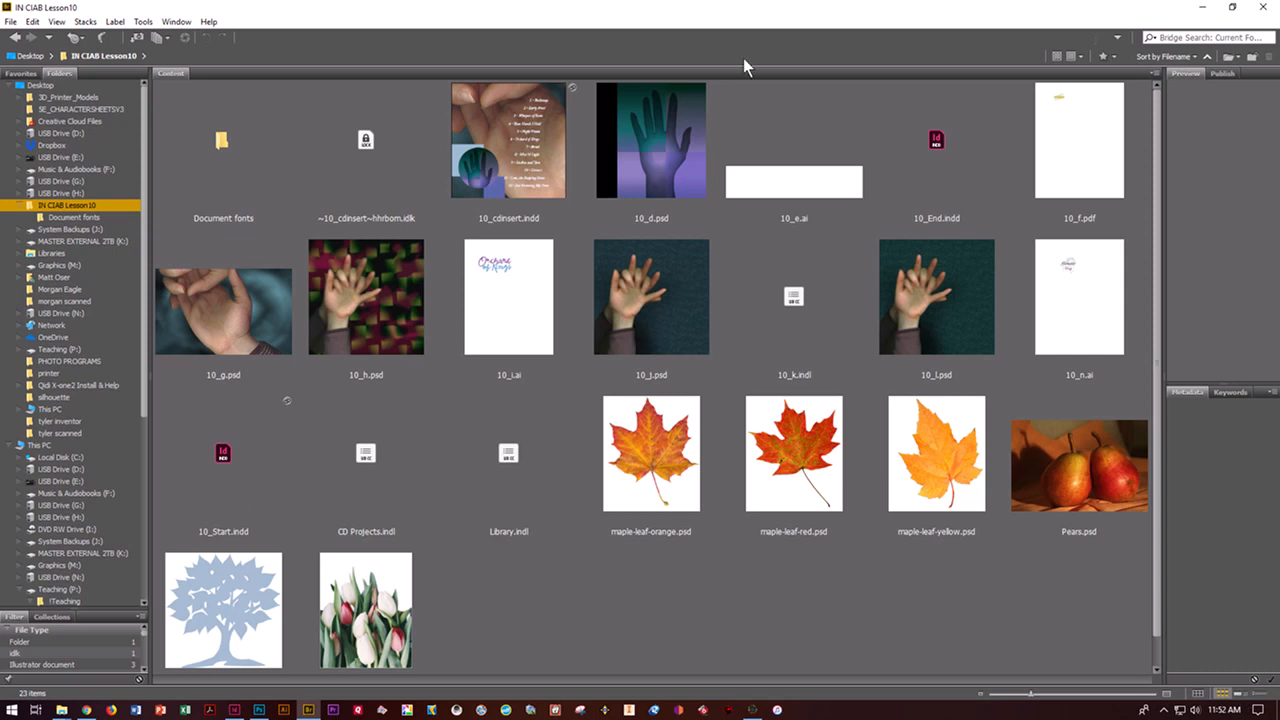
- Restore Bridge to a smaller floating window over the InDesign layout and widen its thumbnail area
{"action": "left_click", "coordinate": [1232, 7]}
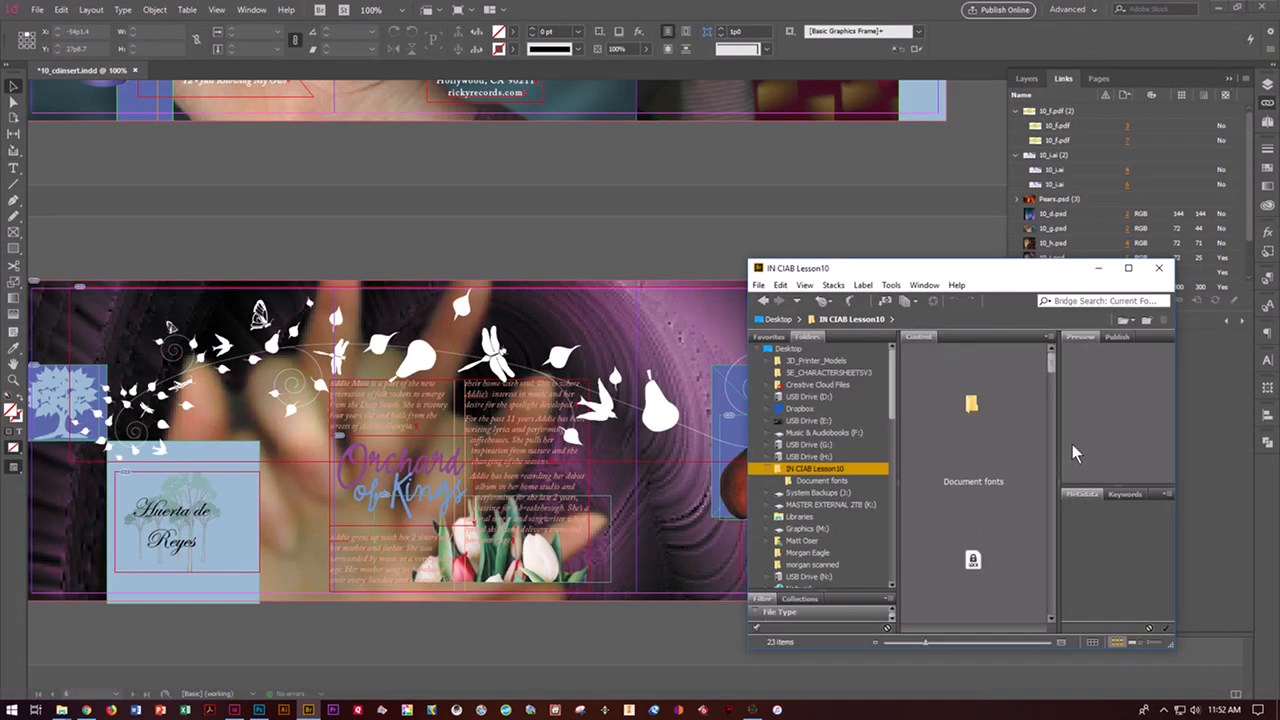
{"action": "left_click_drag", "start_coordinate": [1060, 435], "coordinate": [1111, 443]}
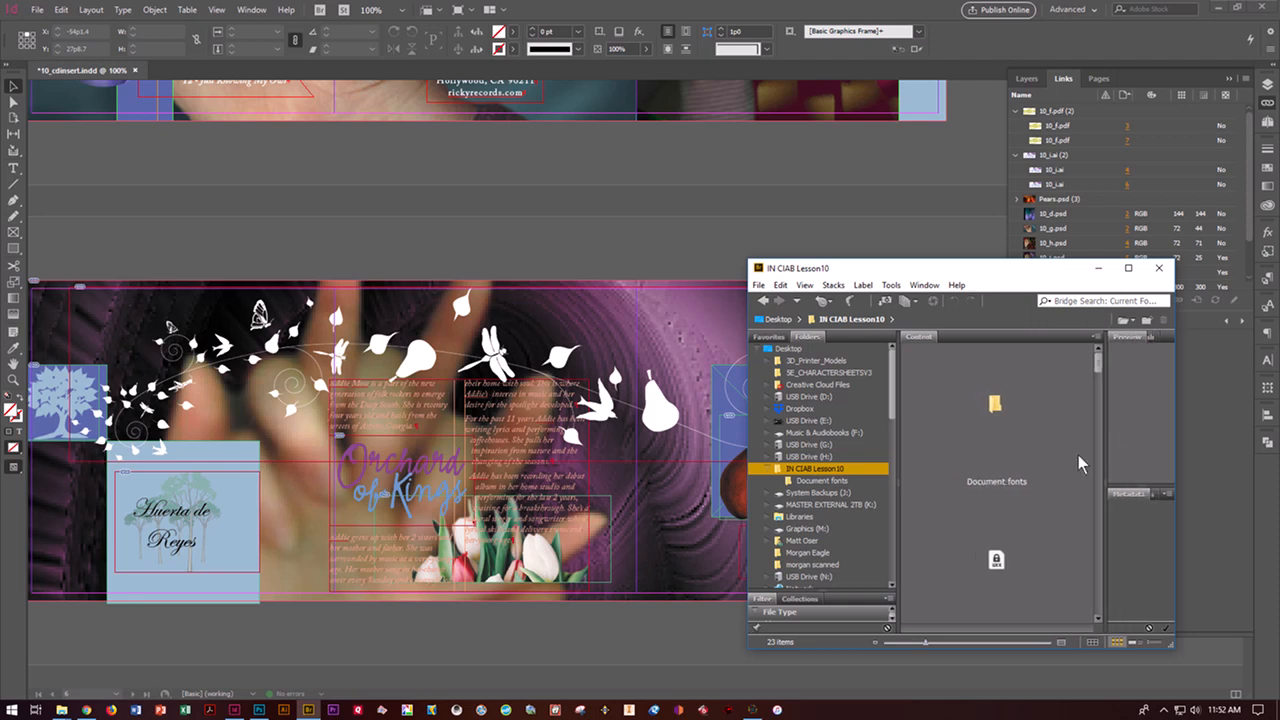
{"action": "scroll", "coordinate": [1037, 485], "scroll_direction": "down", "scroll_amount": 1}
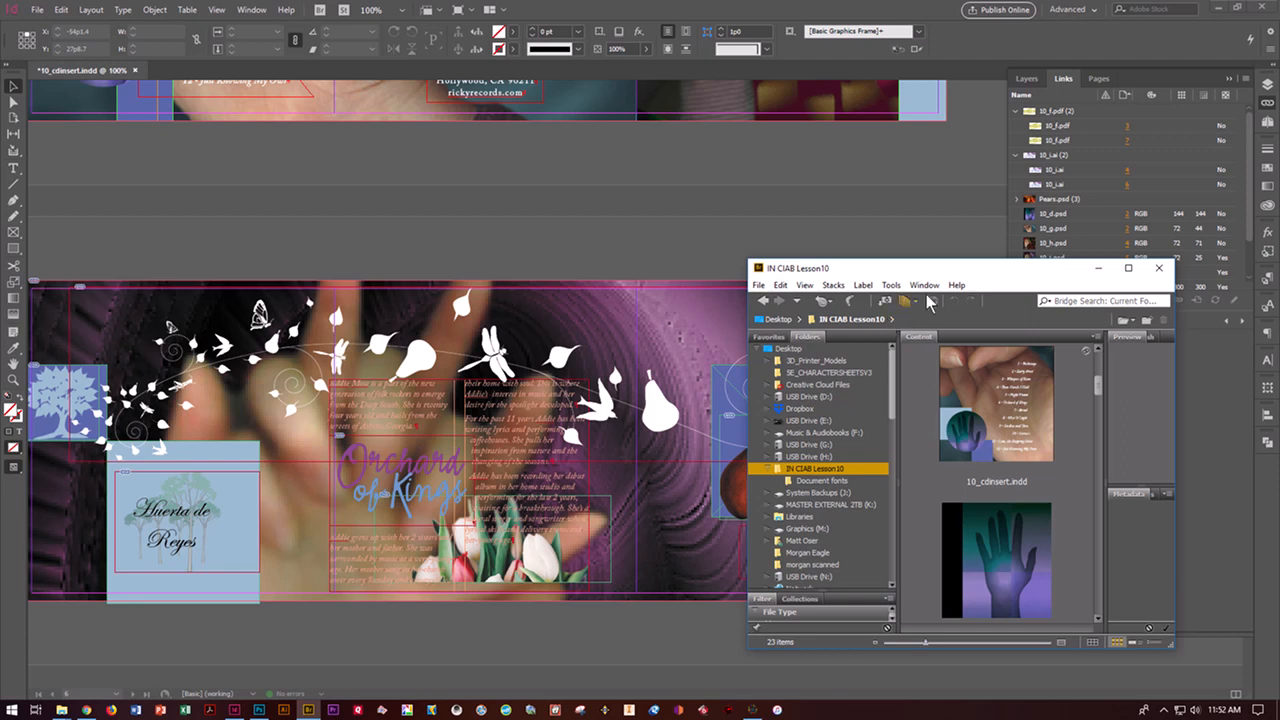
- Open maple-leaf-yellow.psd from Bridge in Photoshop to view it, close the file, and return to Bridge
{"action": "left_click_drag", "start_coordinate": [1096, 383], "coordinate": [1097, 571]}
{"action": "left_click", "coordinate": [1012, 531]}
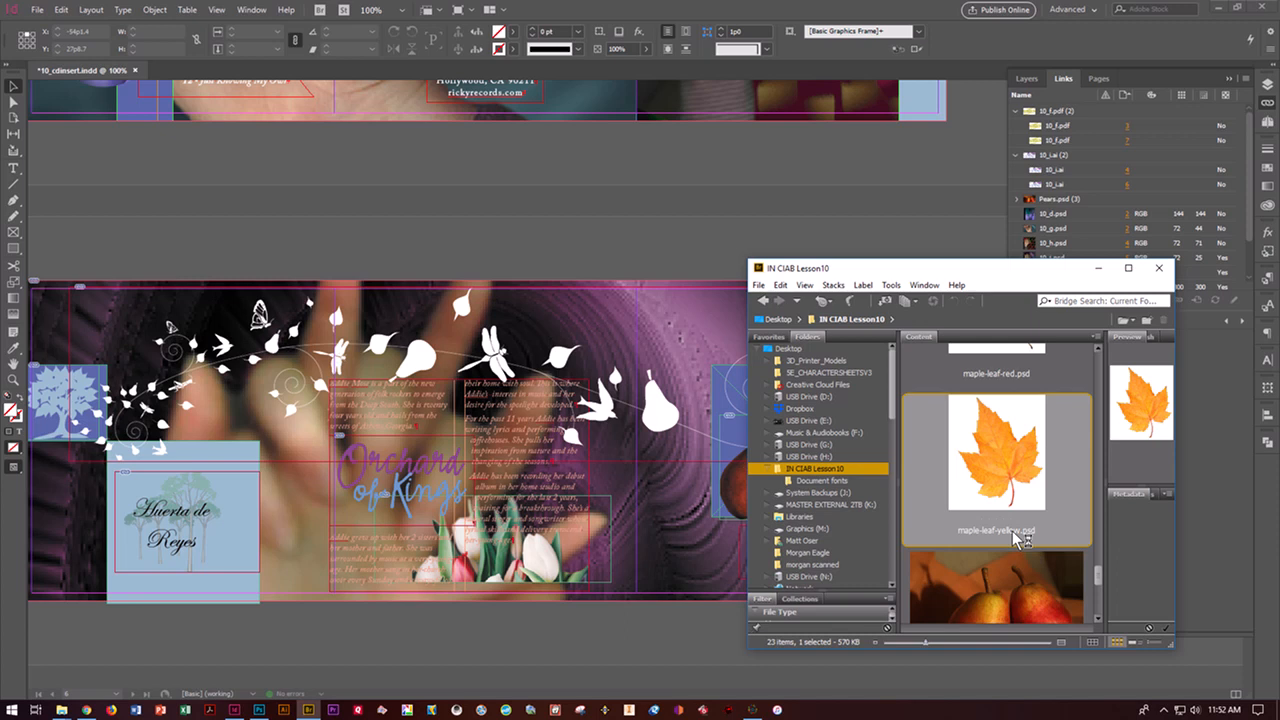
{"action": "double_click", "coordinate": [1012, 531]}
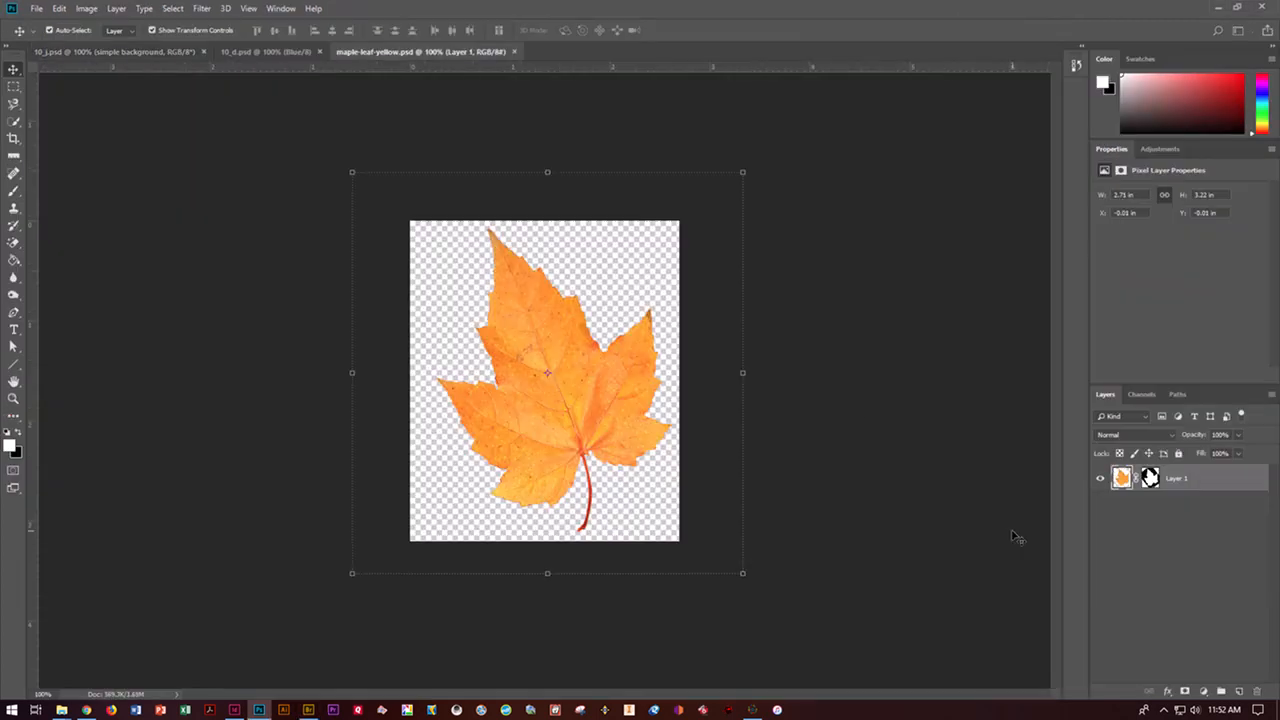
{"action": "left_click", "coordinate": [515, 51]}
{"action": "left_click", "coordinate": [308, 709]}
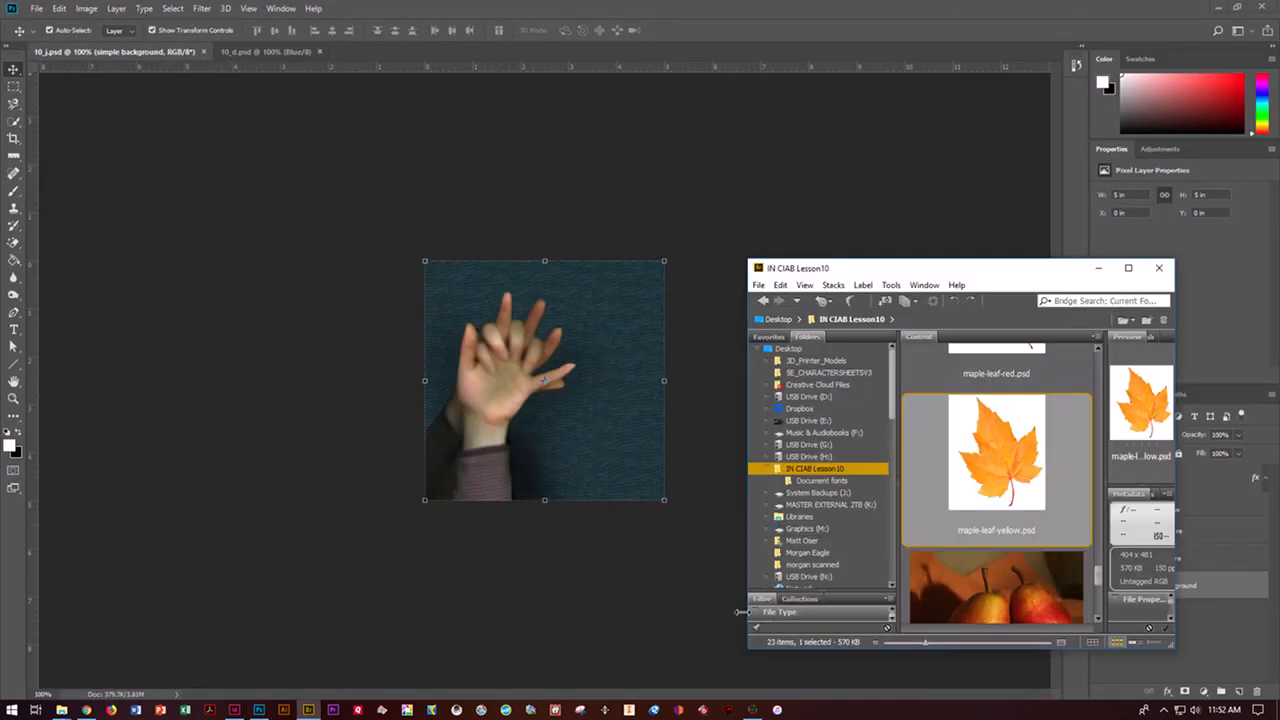
- Open the file name of maple-leaf-yellow.psd for editing in Bridge
{"action": "right_click", "coordinate": [973, 527]}
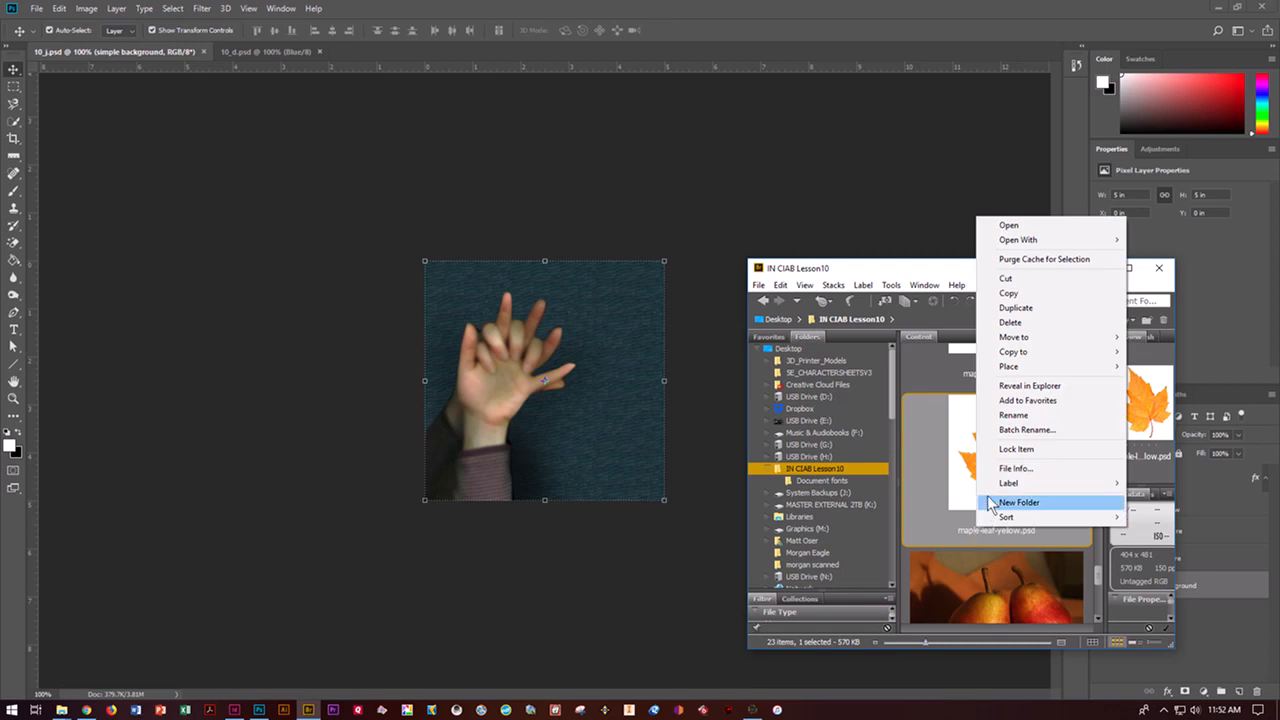
{"action": "left_click", "coordinate": [1010, 414]}
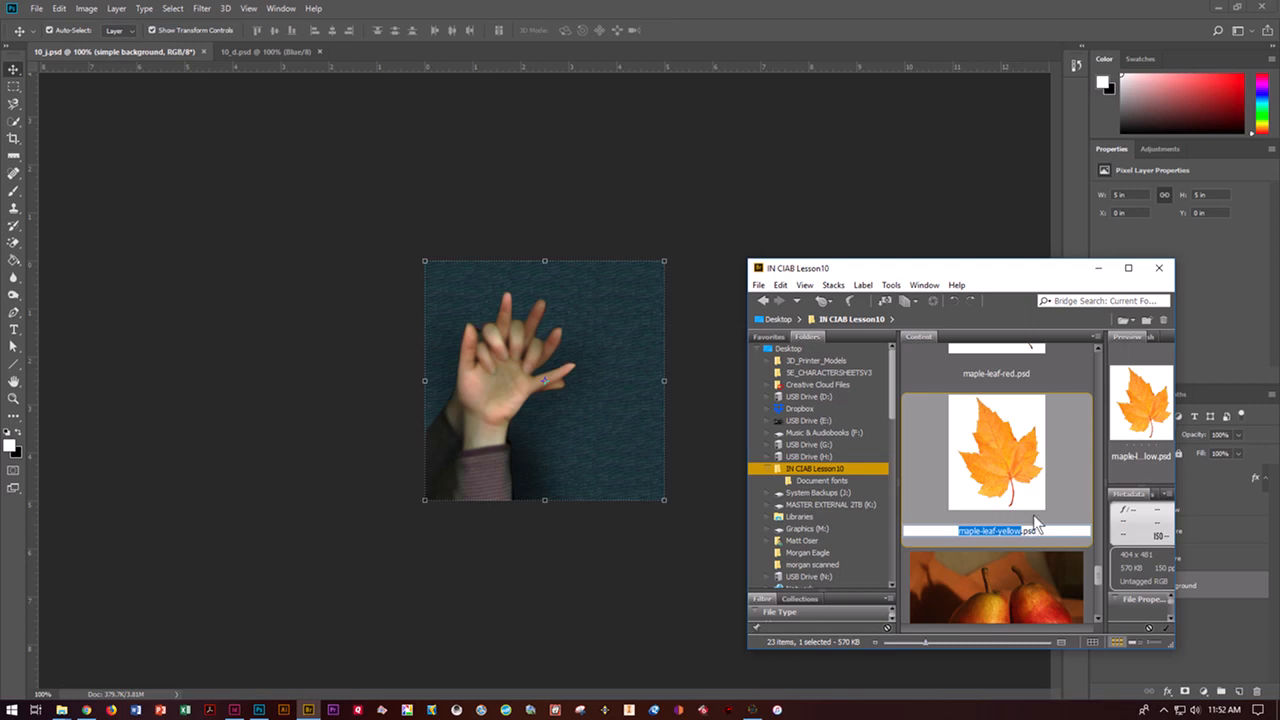
{"action": "scroll", "coordinate": [1040, 455], "scroll_direction": "up", "scroll_amount": 2}
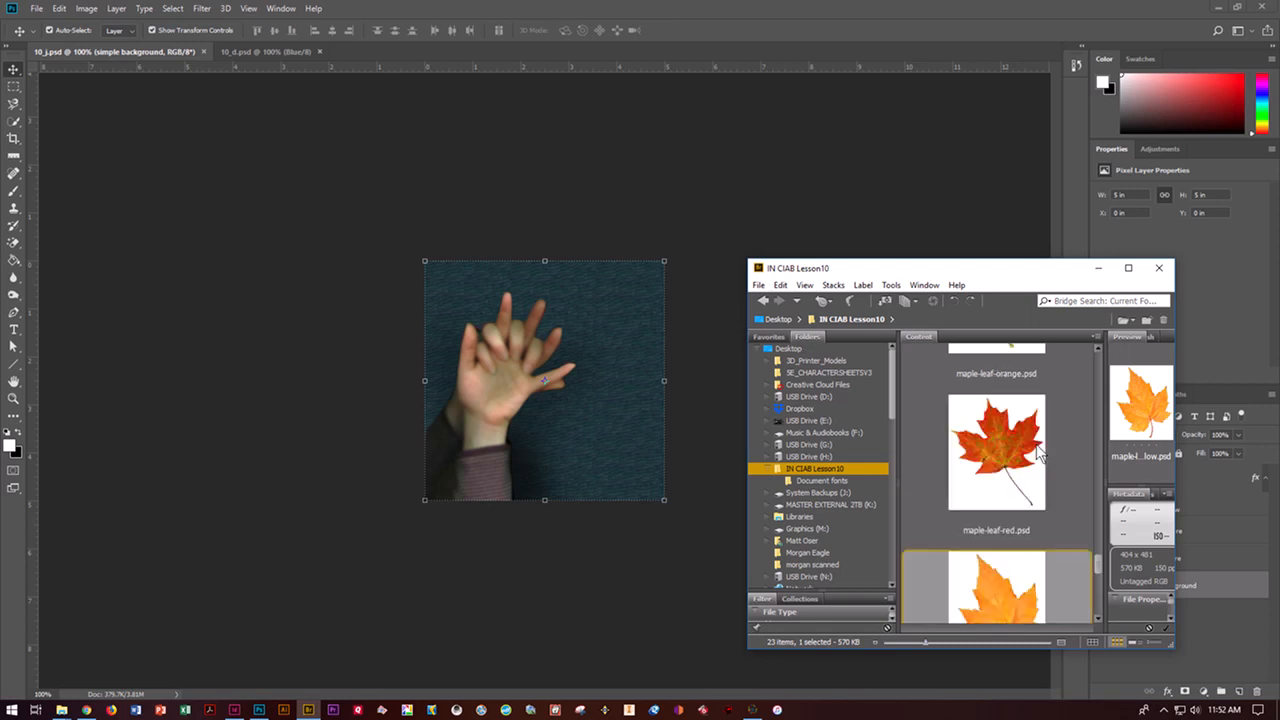
- Switch from Photoshop back to the InDesign CD insert layout and go to the spread of pages 2-4
{"action": "scroll", "coordinate": [1040, 455], "scroll_direction": "up", "scroll_amount": 2}
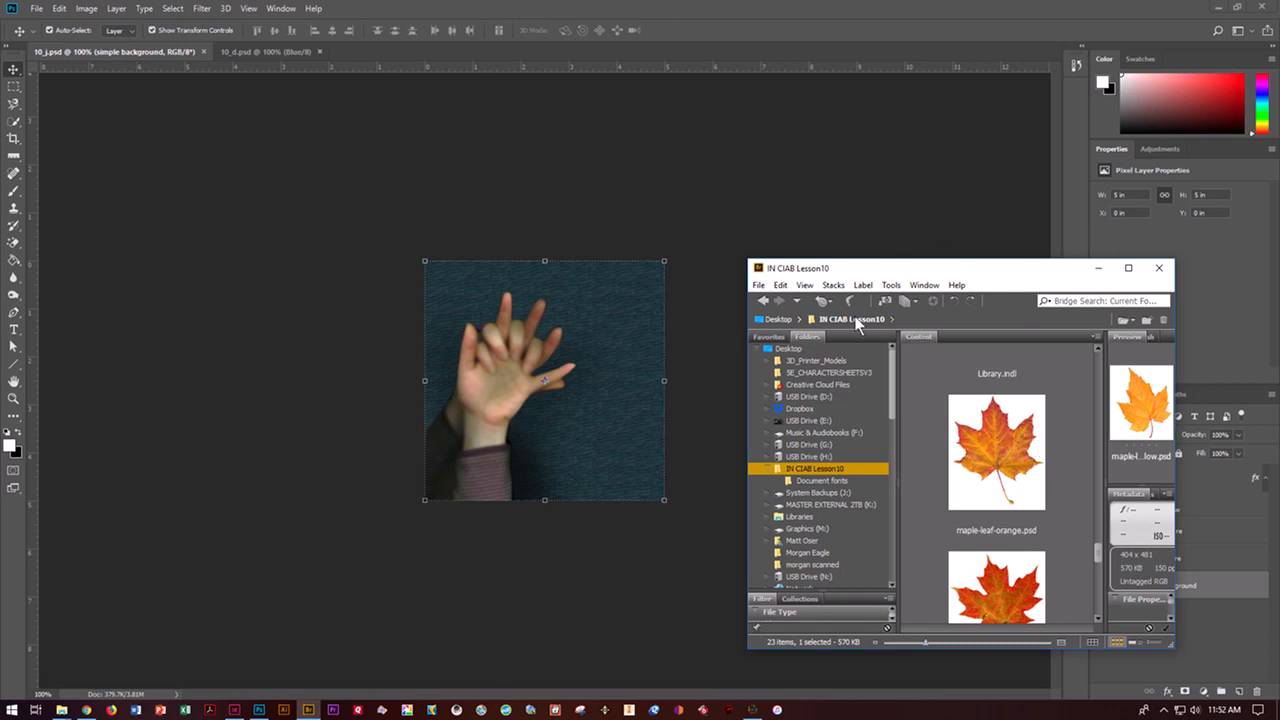
{"action": "left_click", "coordinate": [965, 150]}
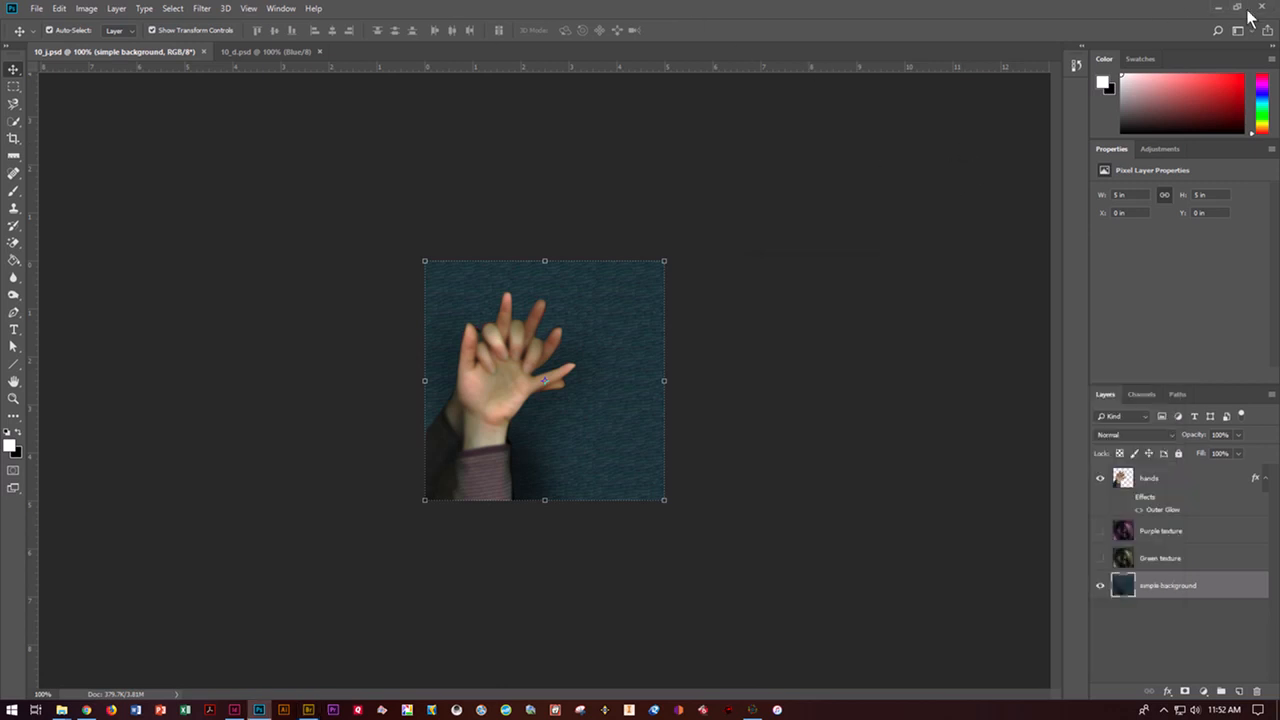
{"action": "left_click", "coordinate": [1264, 10]}
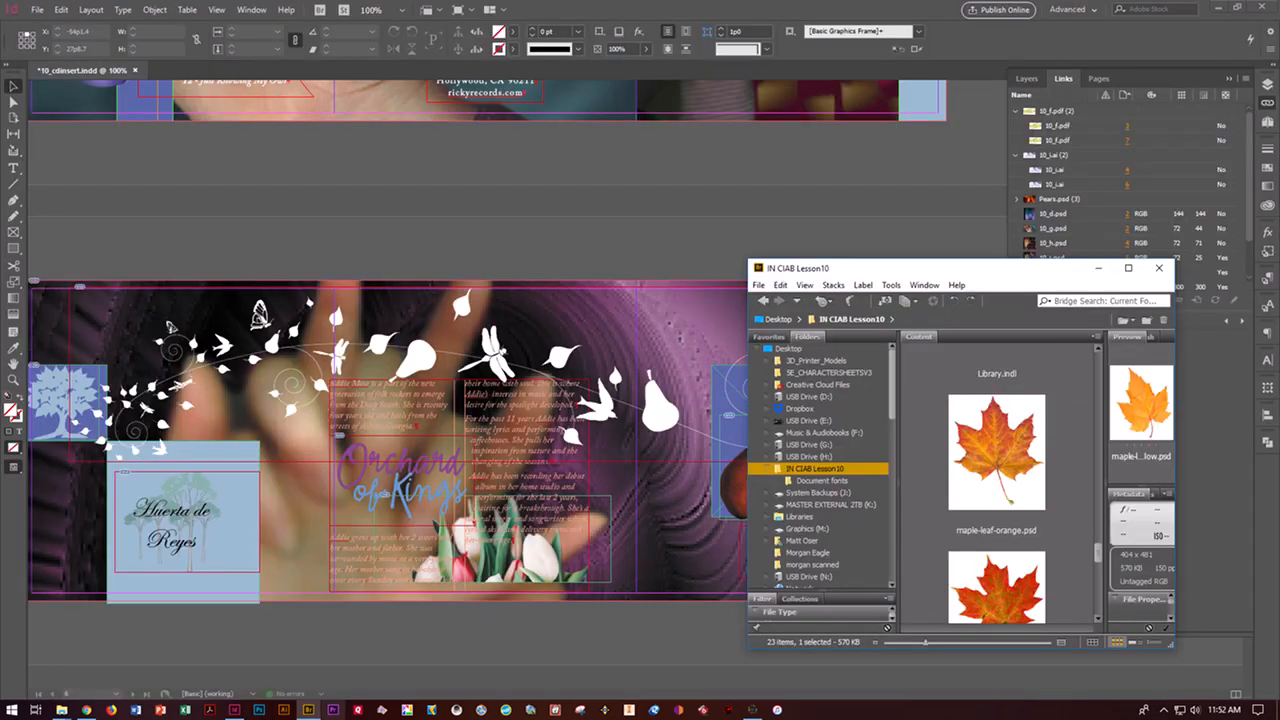
{"action": "mouse_move", "coordinate": [234, 710]}
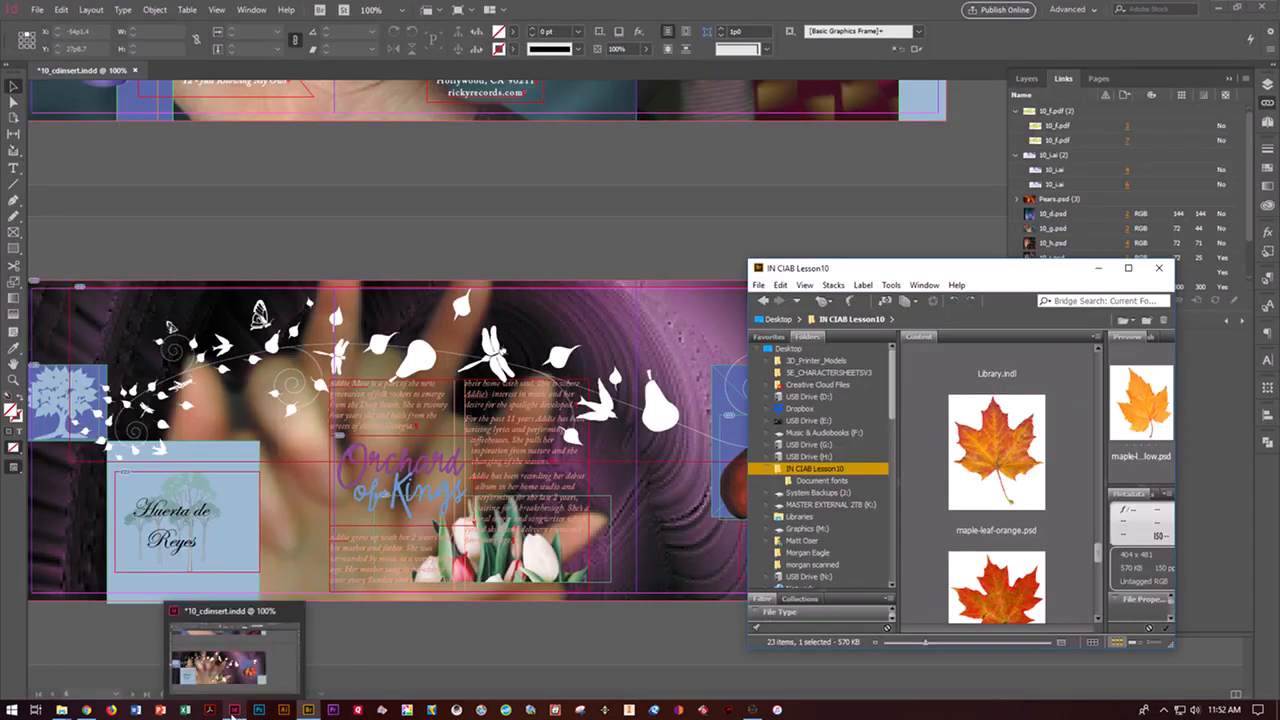
{"action": "left_click", "coordinate": [1103, 79]}
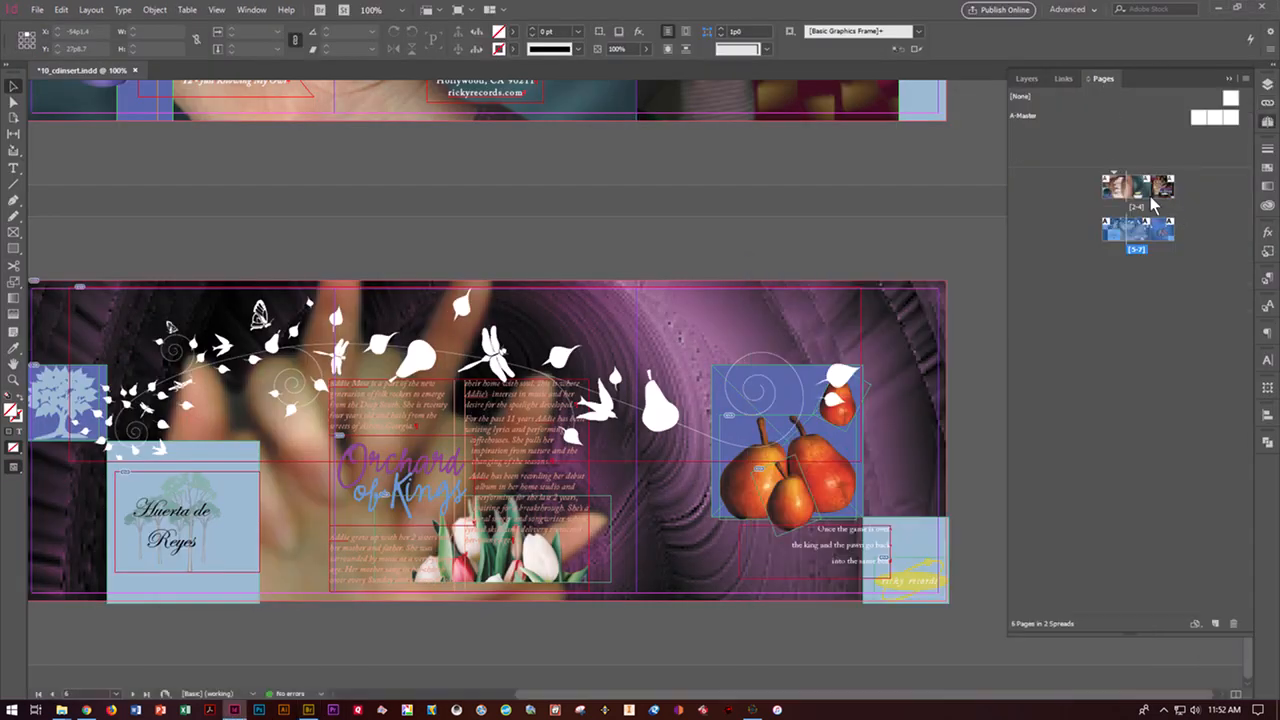
{"action": "double_click", "coordinate": [1143, 198]}
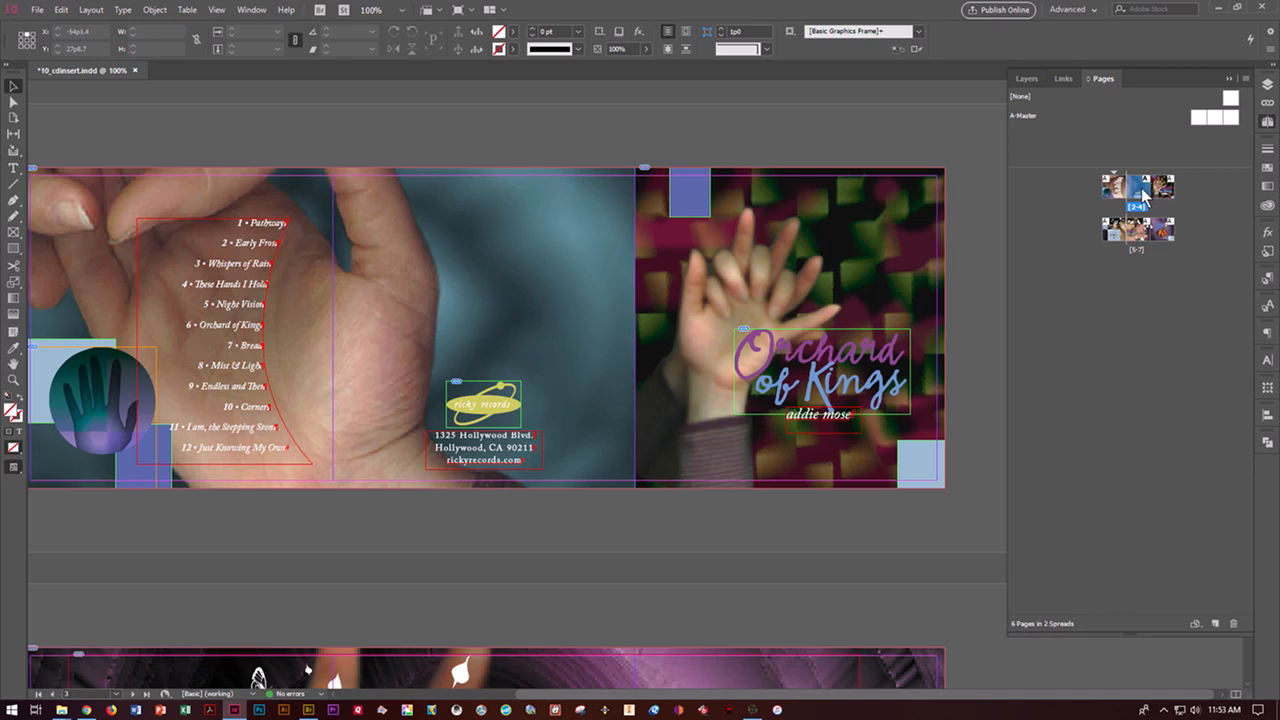
- Place maple-leaf-orange.psd from Bridge at full size near the top of the spread, beside the front cover's blue square
{"action": "left_click", "coordinate": [310, 710]}
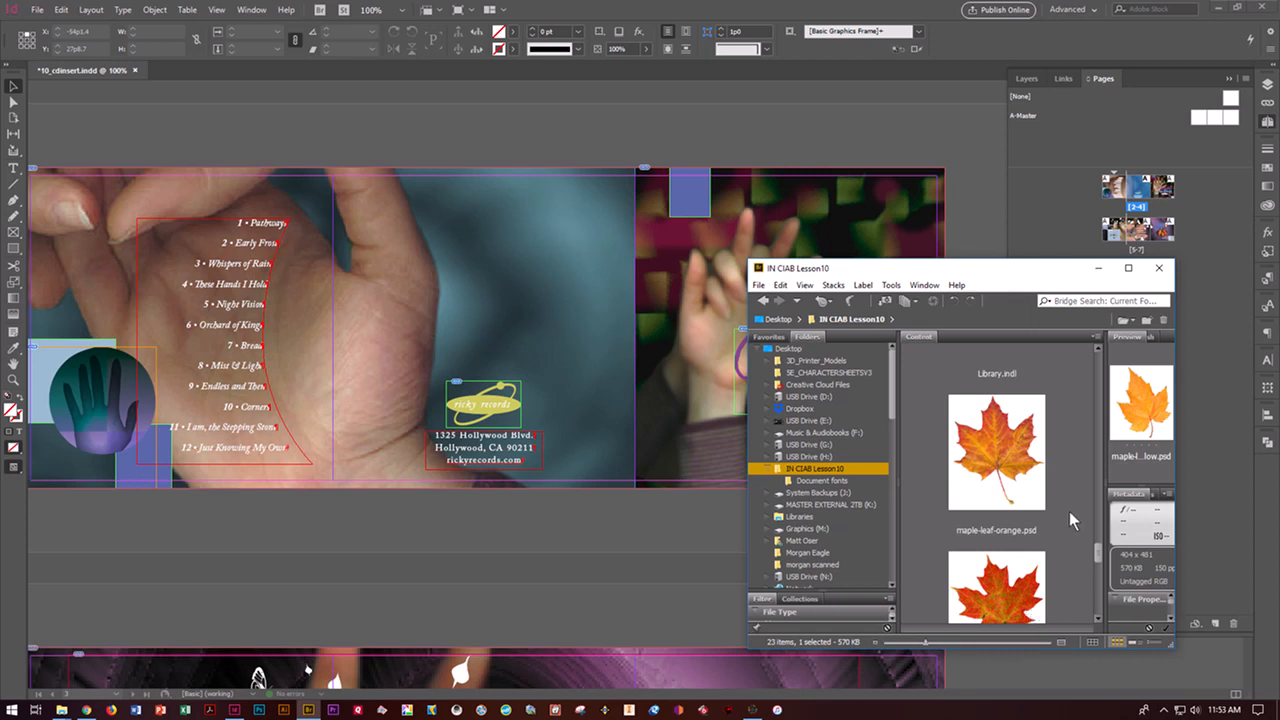
{"action": "left_click", "coordinate": [1010, 475]}
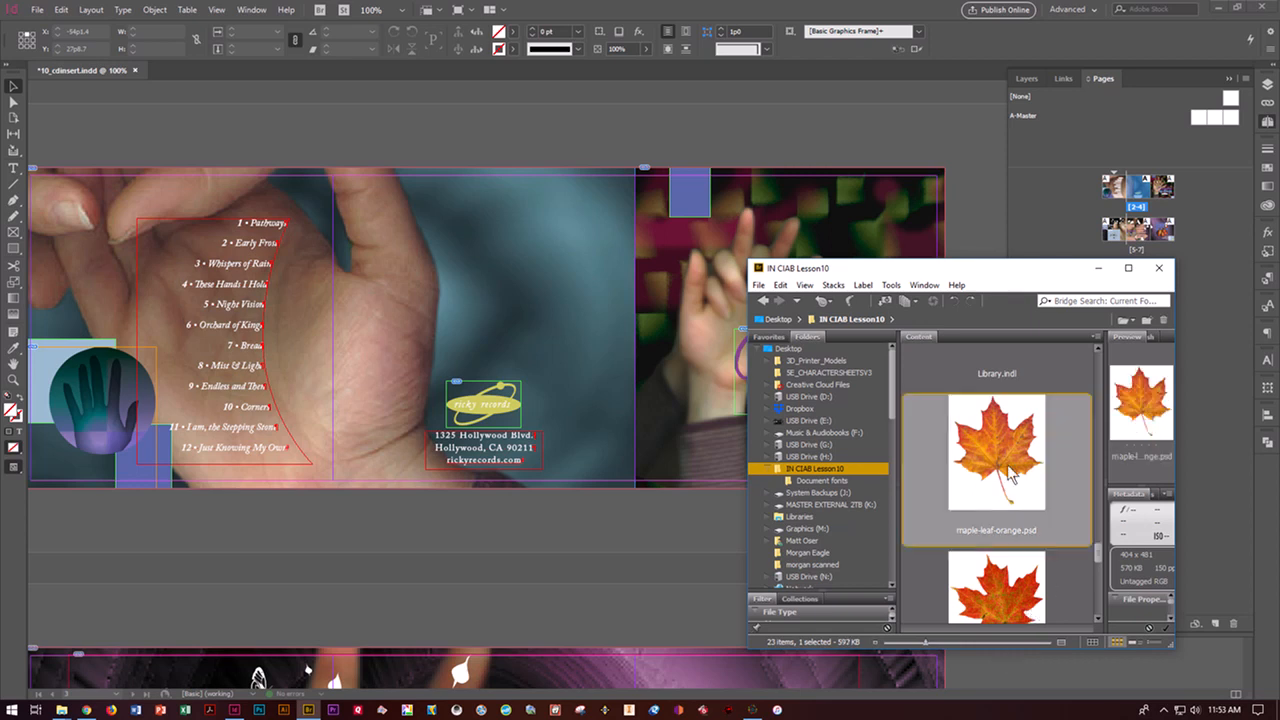
{"action": "left_click_drag", "start_coordinate": [1010, 475], "coordinate": [516, 126]}
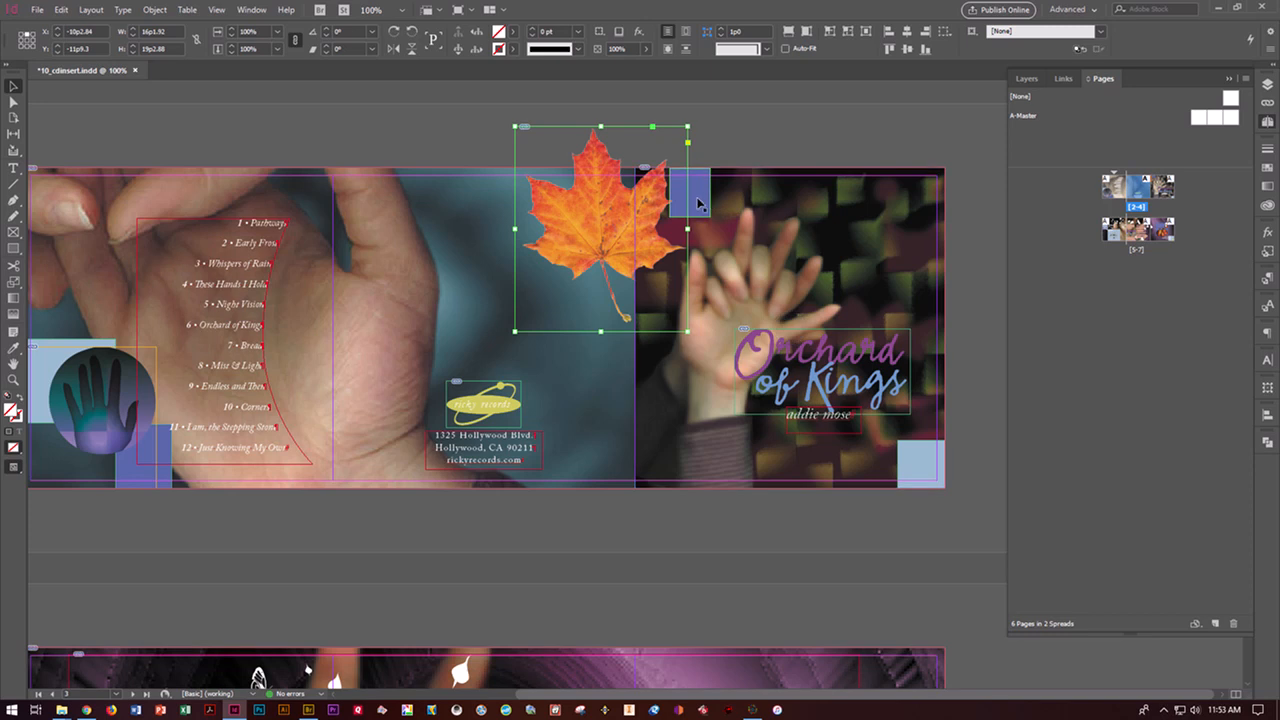
- Shrink the orange leaf's frame to about 5p8 by 6p10 and position it over the blue square on the front cover
{"action": "key", "text": "ctrl+="}
{"action": "key", "text": "ctrl+="}
{"action": "key", "text": "ctrl+="}
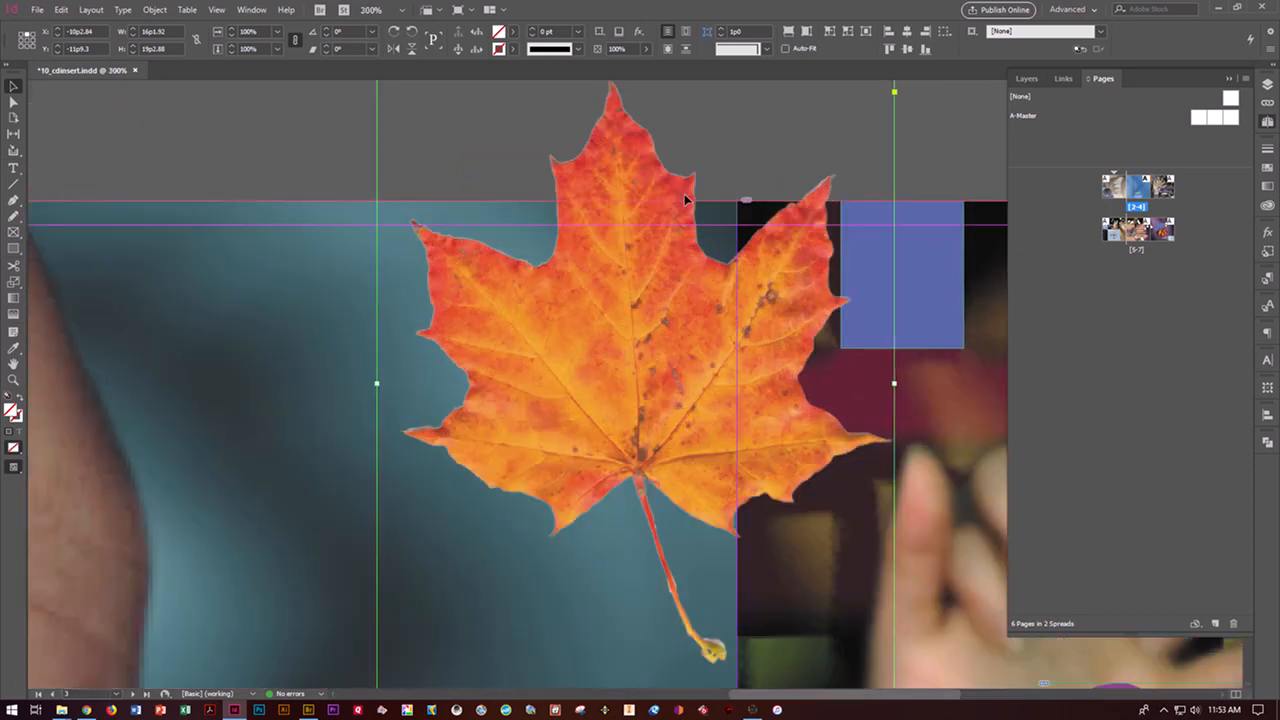
{"action": "left_click_drag", "start_coordinate": [771, 695], "coordinate": [826, 700]}
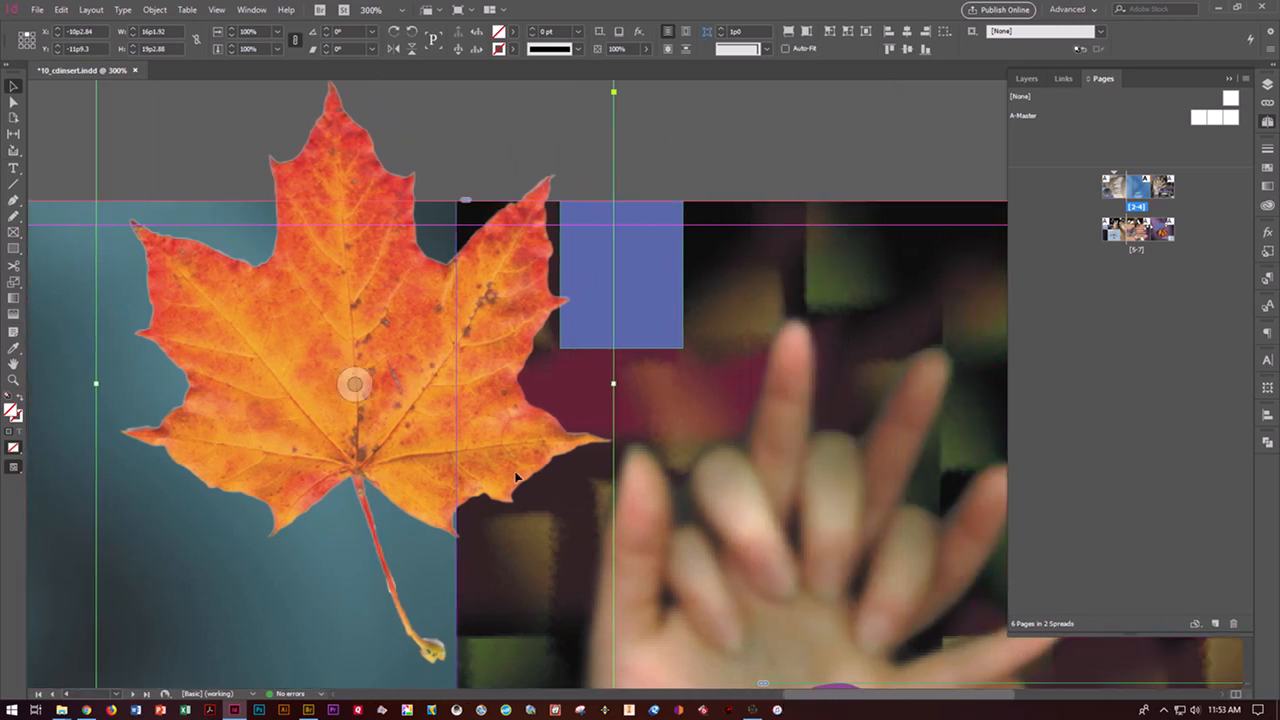
{"action": "key", "text": "ctrl+minus"}
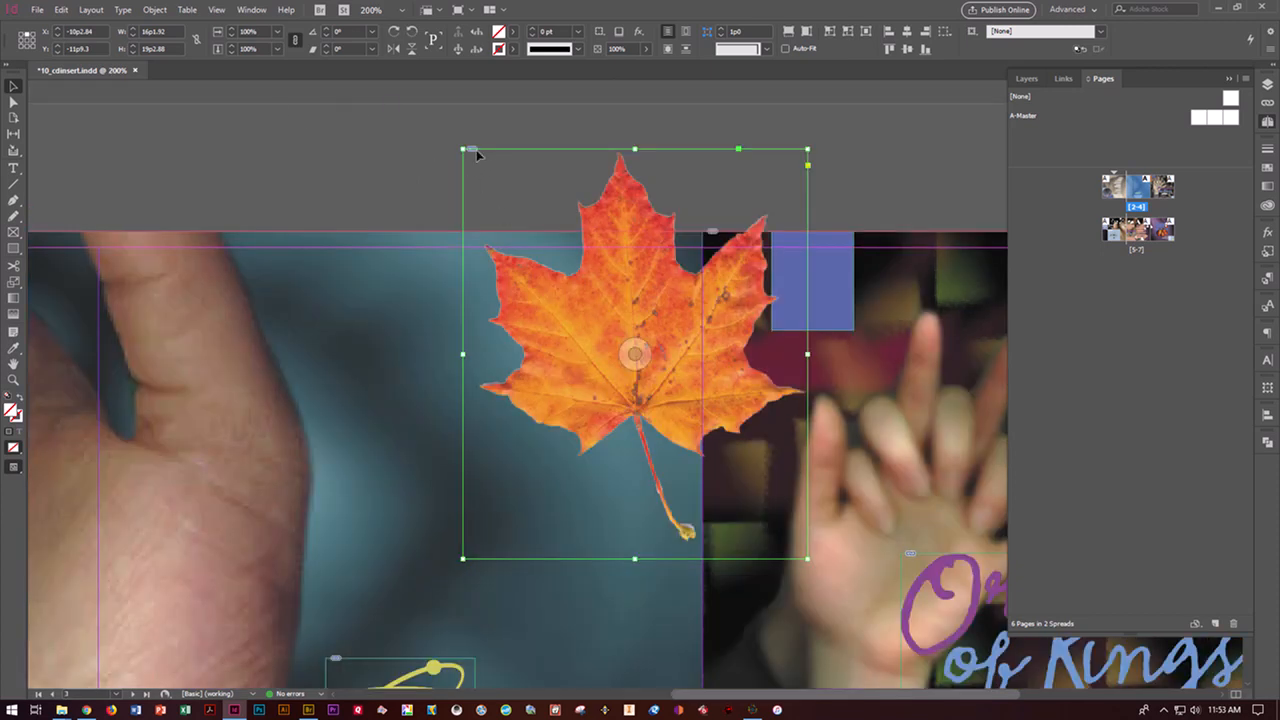
{"action": "left_click_drag", "start_coordinate": [462, 148], "coordinate": [654, 378]}
{"action": "left_click_drag", "start_coordinate": [741, 433], "coordinate": [820, 287]}
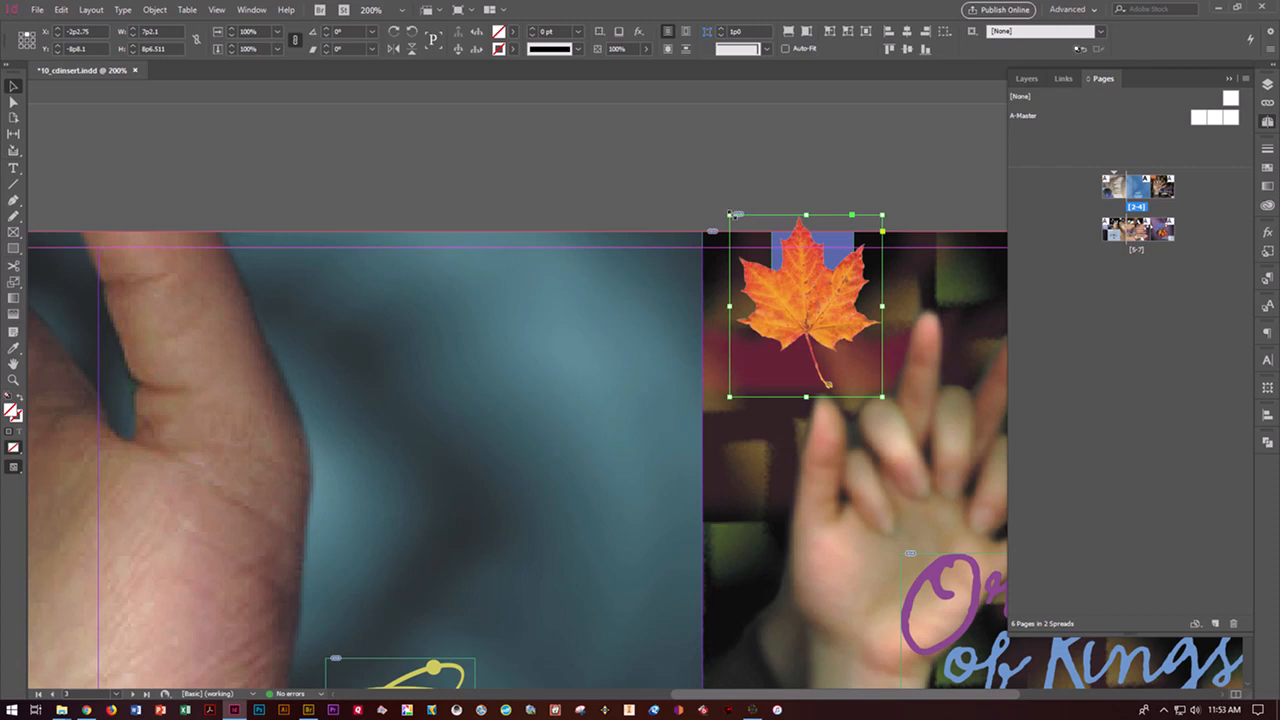
{"action": "left_click_drag", "start_coordinate": [731, 216], "coordinate": [758, 243]}
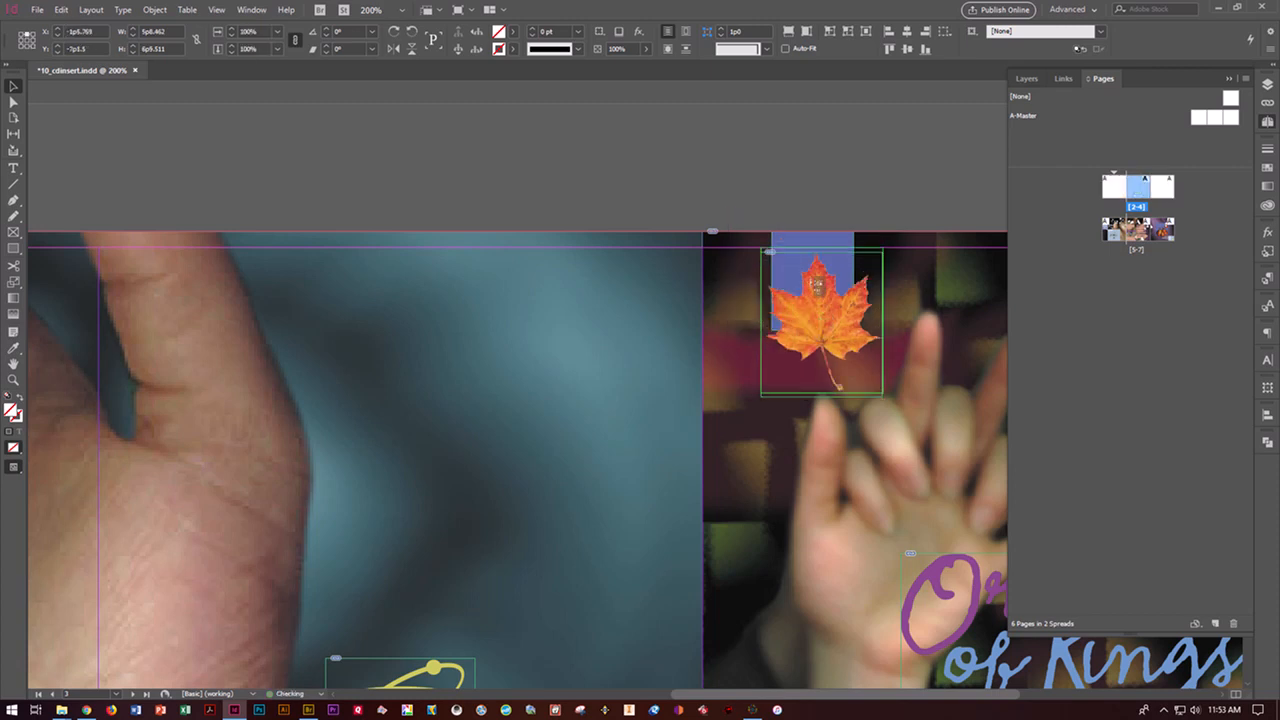
{"action": "left_click_drag", "start_coordinate": [812, 286], "coordinate": [807, 266]}
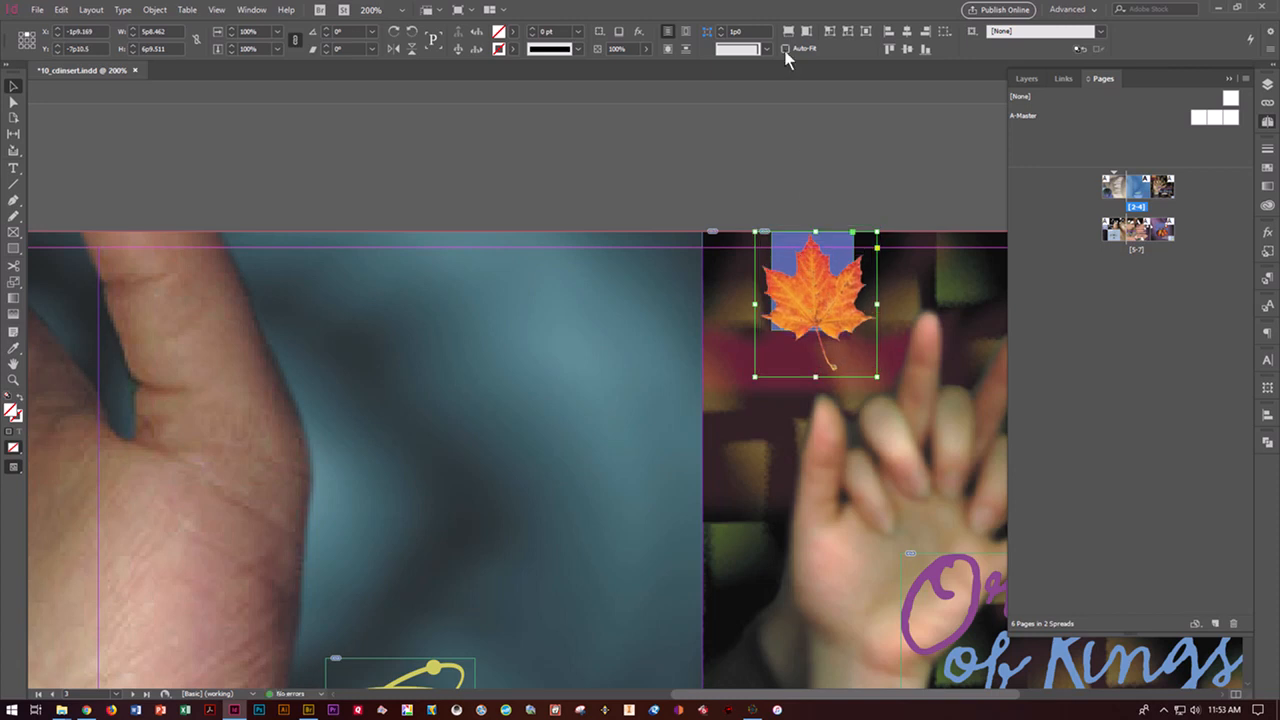
- Turn on Auto-Fit for the leaf, scale its frame to about 3p10 by 4p7, and fit it over the blue square
{"action": "left_click", "coordinate": [784, 48]}
{"action": "left_click_drag", "start_coordinate": [755, 233], "coordinate": [783, 265]}
{"action": "left_click_drag", "start_coordinate": [820, 314], "coordinate": [800, 279]}
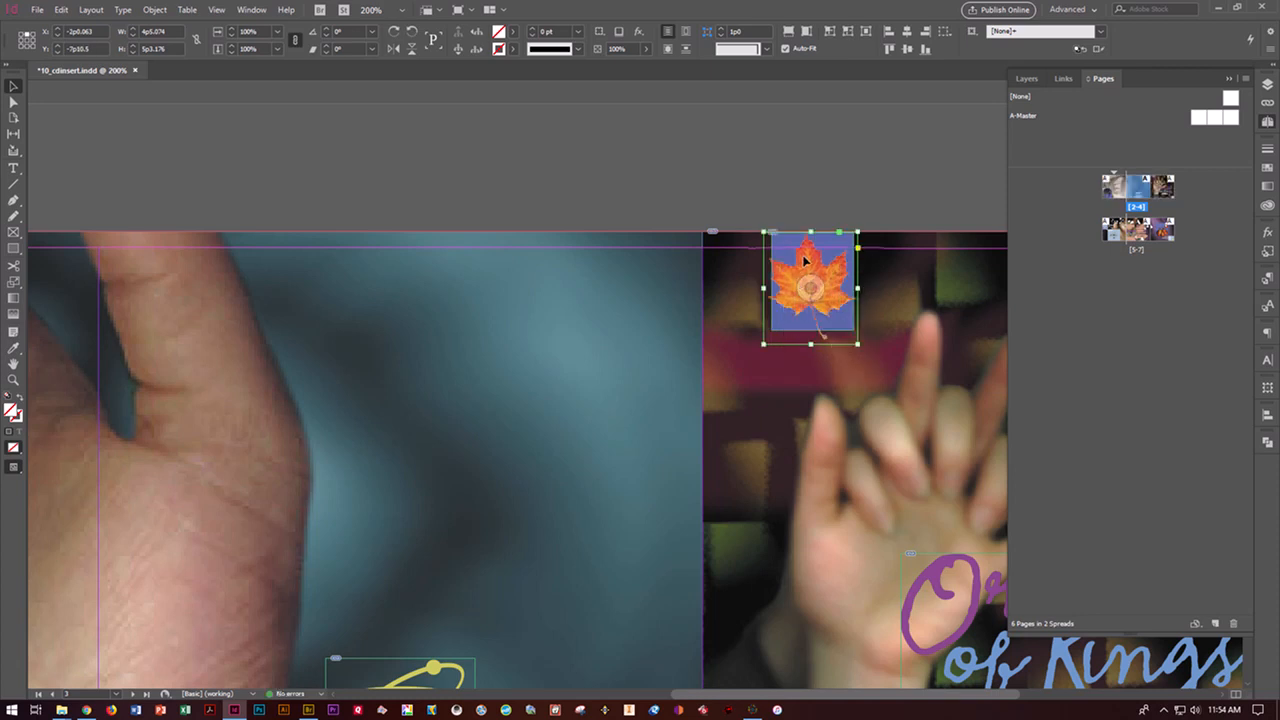
{"action": "mouse_move", "coordinate": [805, 261]}
{"action": "left_mouse_down"}
{"action": "mouse_move", "coordinate": [775, 244]}
{"action": "mouse_move", "coordinate": [815, 269]}
{"action": "mouse_move", "coordinate": [809, 257]}
{"action": "left_mouse_up"}
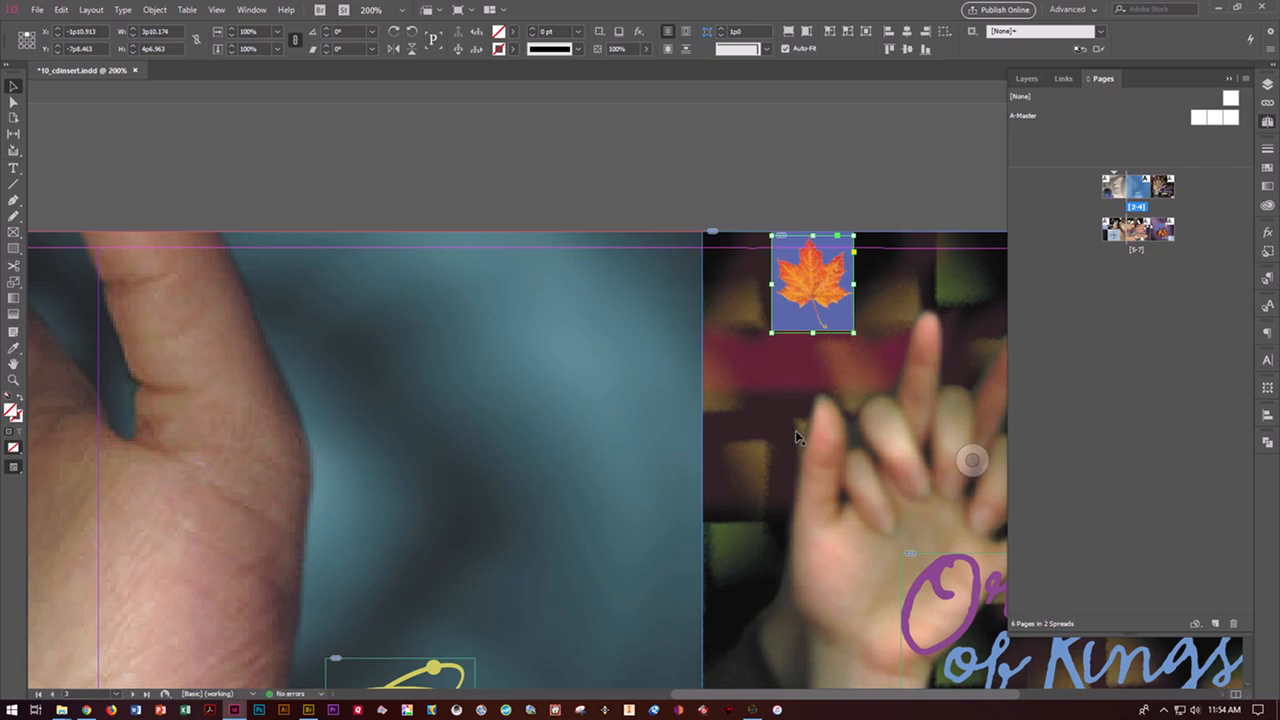
{"action": "key", "text": "Down"}
{"action": "key", "text": "Down"}
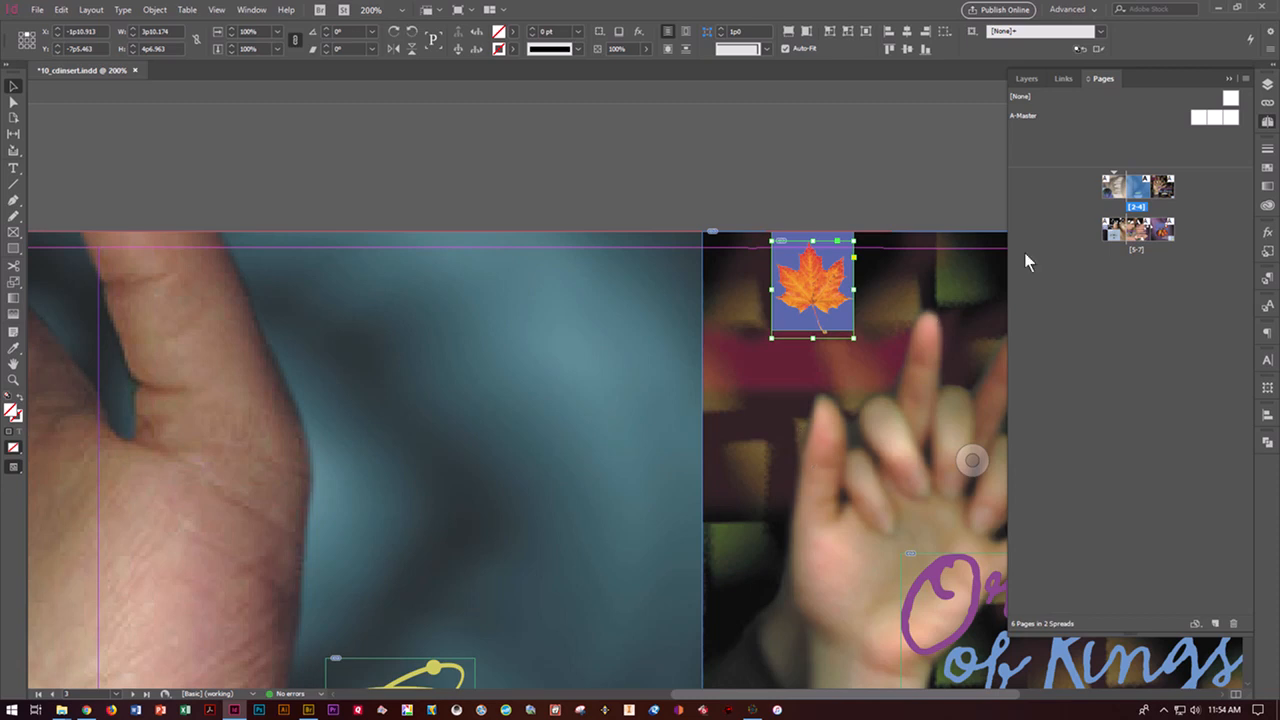
- Try to move the leaf from the Graphics layer to the Text layer, and collapse the Graphics layer's object list
{"action": "left_click", "coordinate": [1030, 78]}
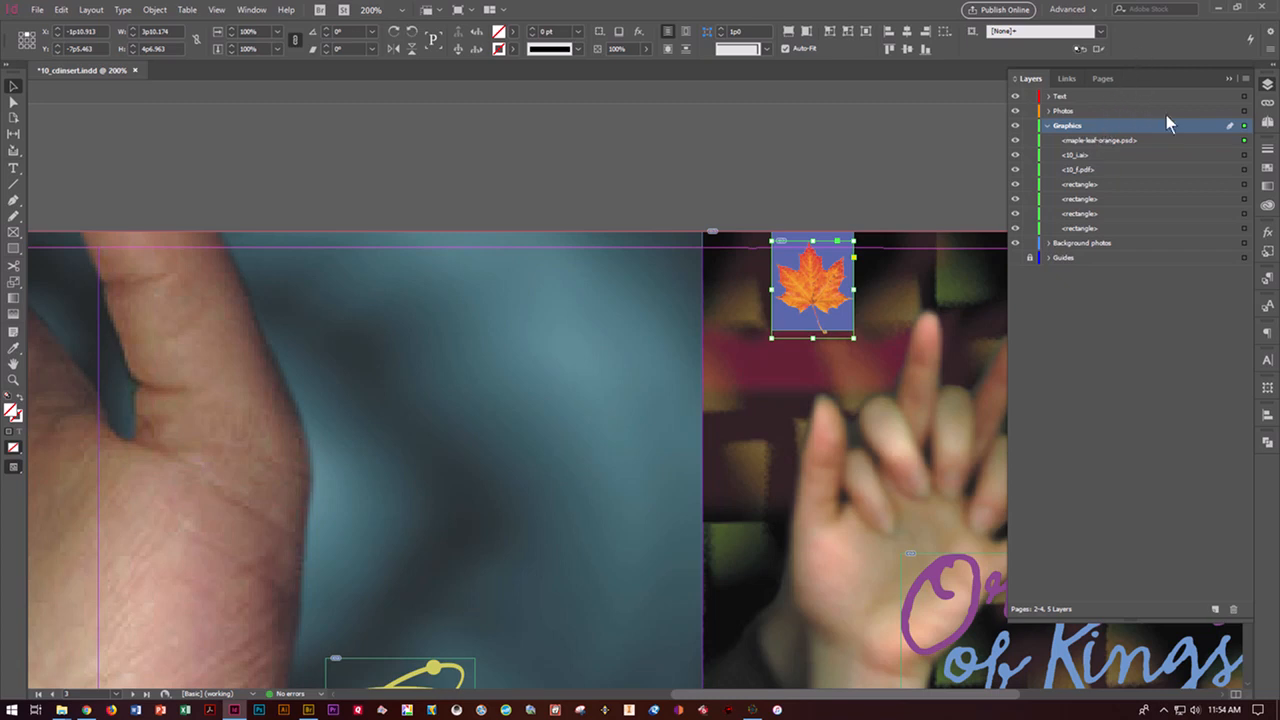
{"action": "left_click_drag", "start_coordinate": [1244, 140], "coordinate": [1246, 97]}
{"action": "left_click_drag", "start_coordinate": [1242, 143], "coordinate": [1244, 98]}
{"action": "left_click", "coordinate": [1048, 126]}
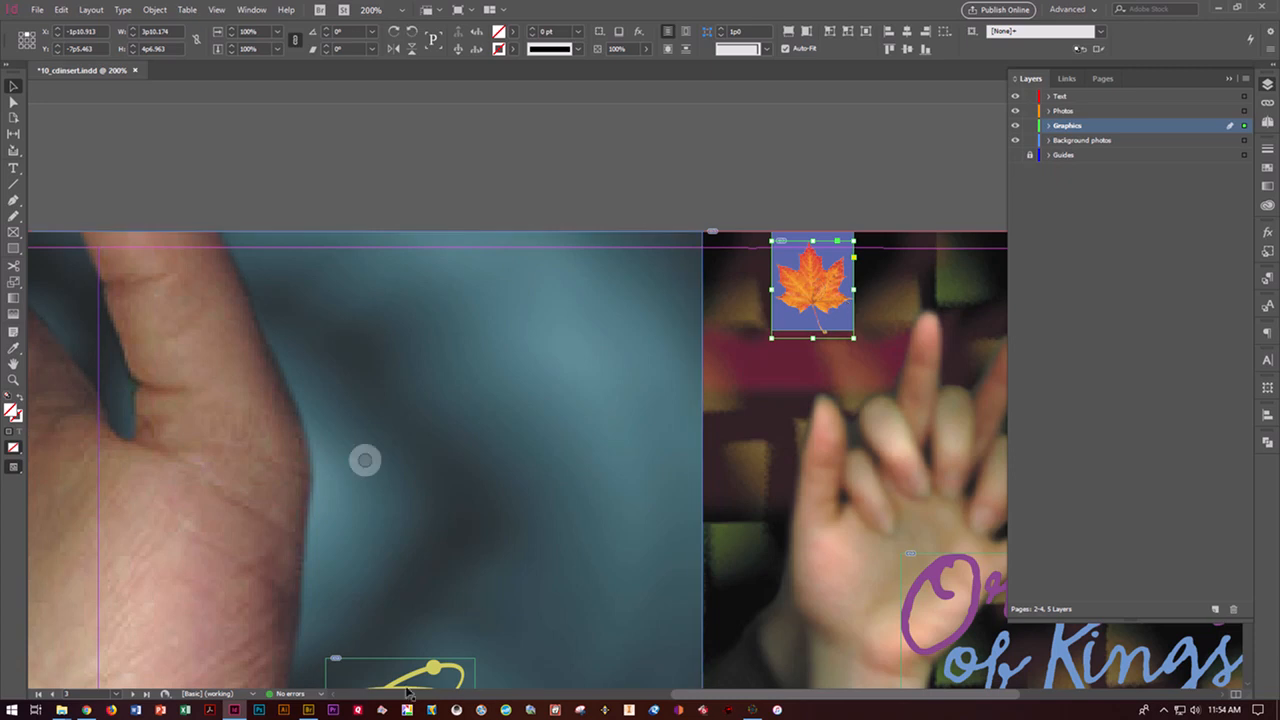
- Move the Bridge window clear of the leaf and replace the placed leaf with maple-leaf-red.psd and finally with maple-leaf-yellow.psd
{"action": "left_click", "coordinate": [310, 712]}
{"action": "left_click_drag", "start_coordinate": [966, 265], "coordinate": [449, 234]}
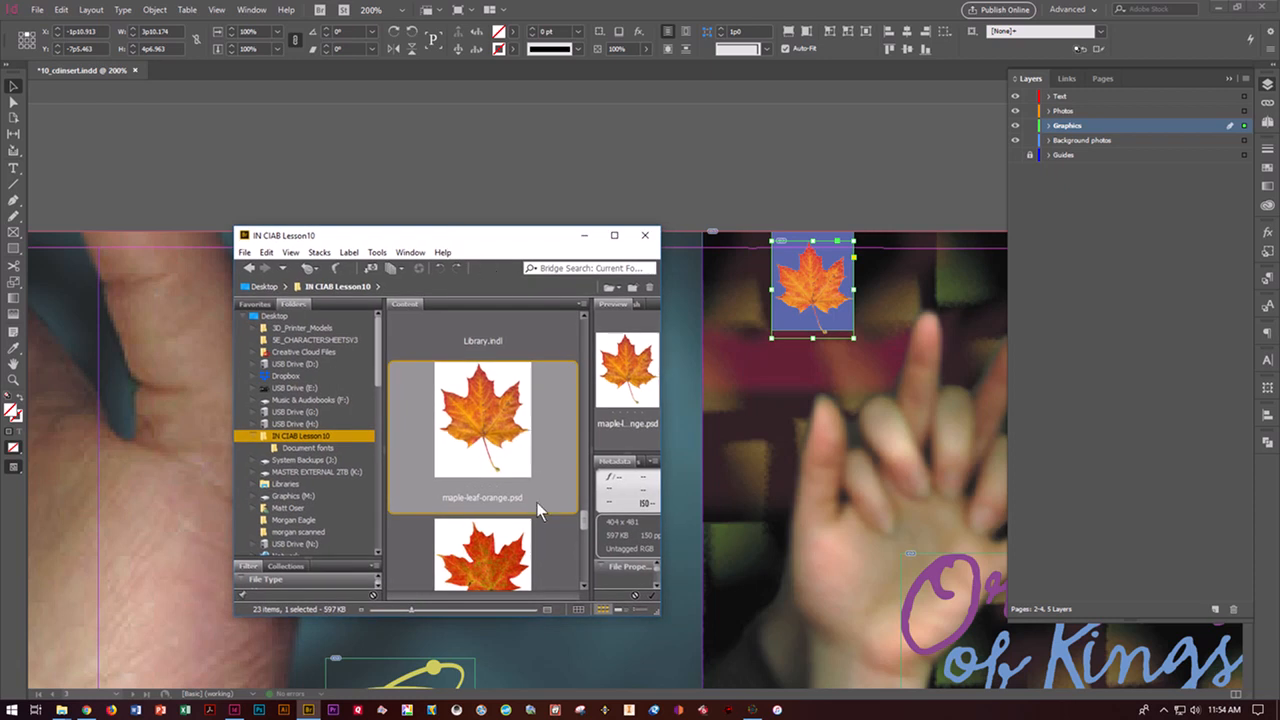
{"action": "scroll", "coordinate": [533, 492], "scroll_direction": "down", "scroll_amount": 2}
{"action": "scroll", "coordinate": [532, 480], "scroll_direction": "up", "scroll_amount": 2}
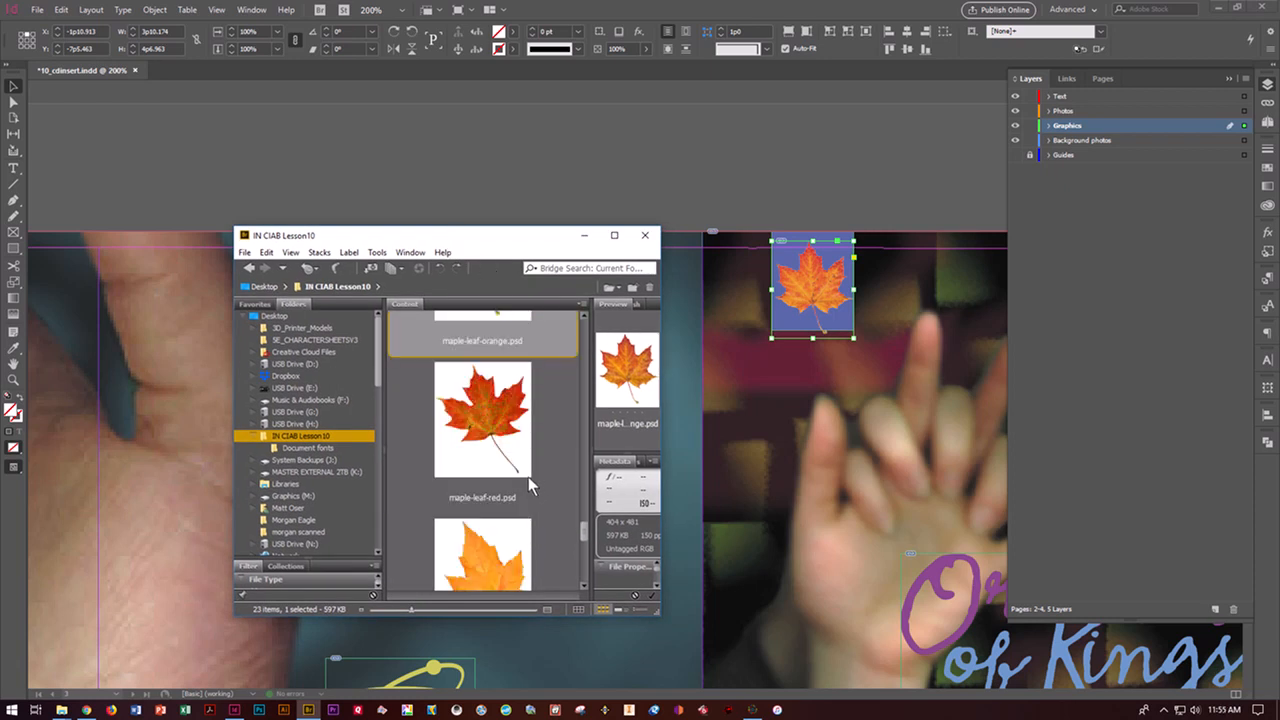
{"action": "left_click", "coordinate": [505, 428]}
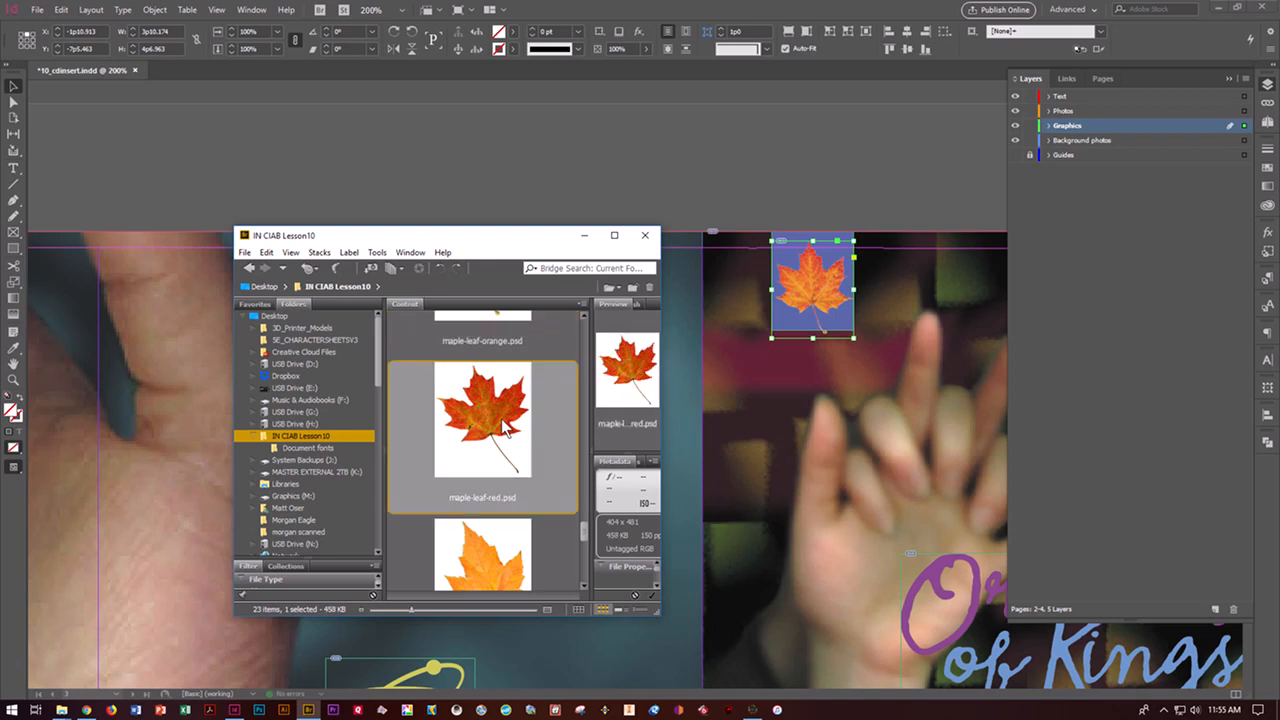
{"action": "left_click_drag", "start_coordinate": [505, 428], "coordinate": [803, 294]}
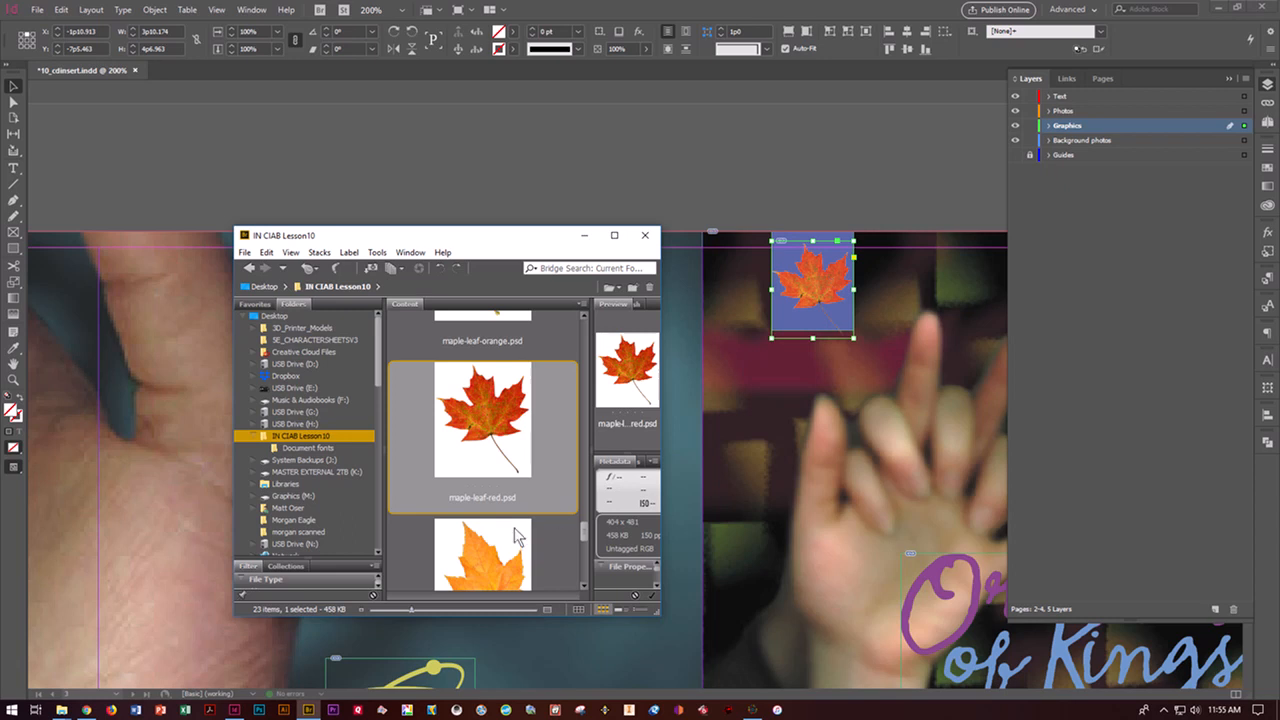
{"action": "scroll", "coordinate": [520, 540], "scroll_direction": "down", "scroll_amount": 1}
{"action": "left_click_drag", "start_coordinate": [475, 420], "coordinate": [804, 298]}
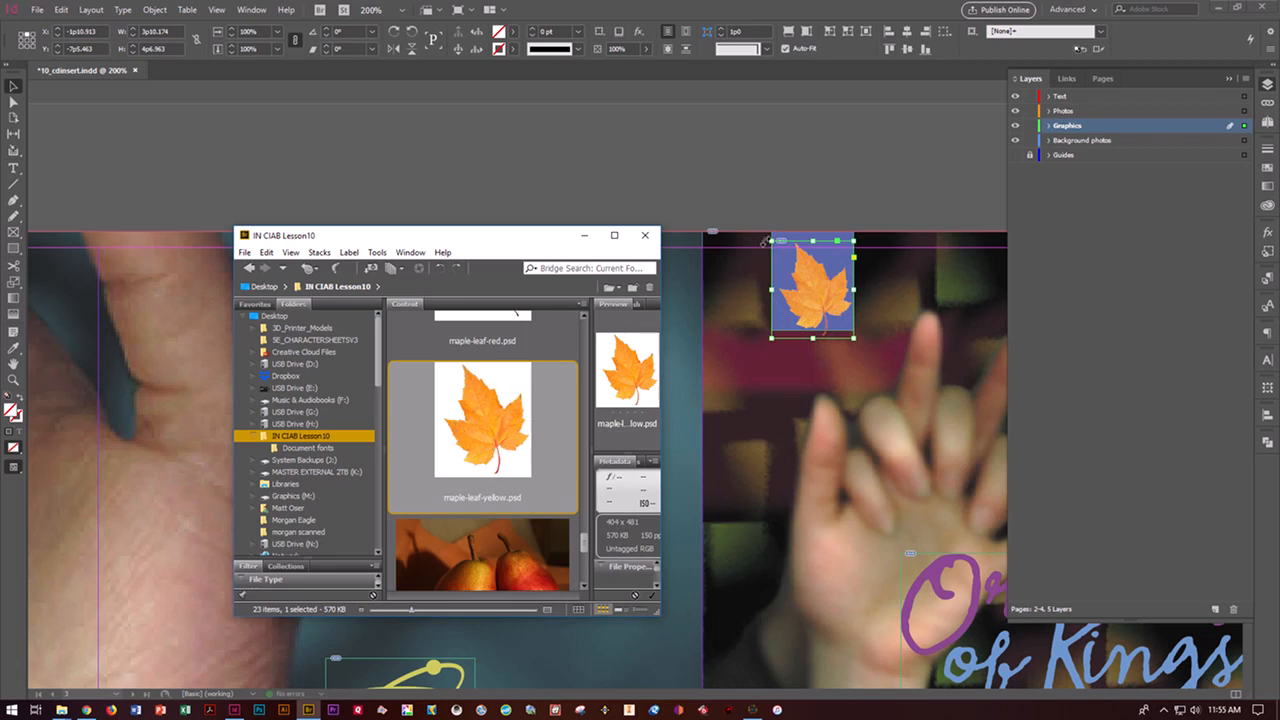
- Rotate the yellow leaf's frame to about -42° and reposition the leaf within the blue square
{"action": "left_click_drag", "start_coordinate": [765, 242], "coordinate": [777, 230]}
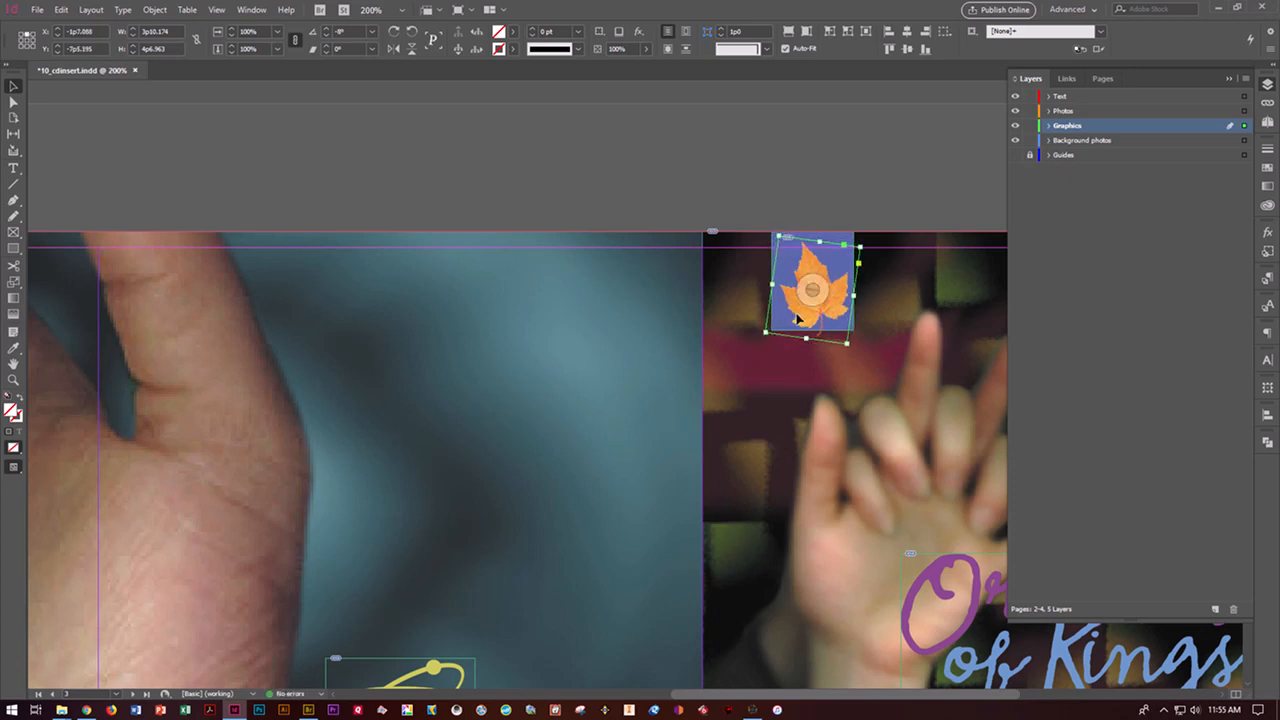
{"action": "left_click_drag", "start_coordinate": [792, 300], "coordinate": [828, 288]}
{"action": "left_click_drag", "start_coordinate": [770, 220], "coordinate": [779, 216]}
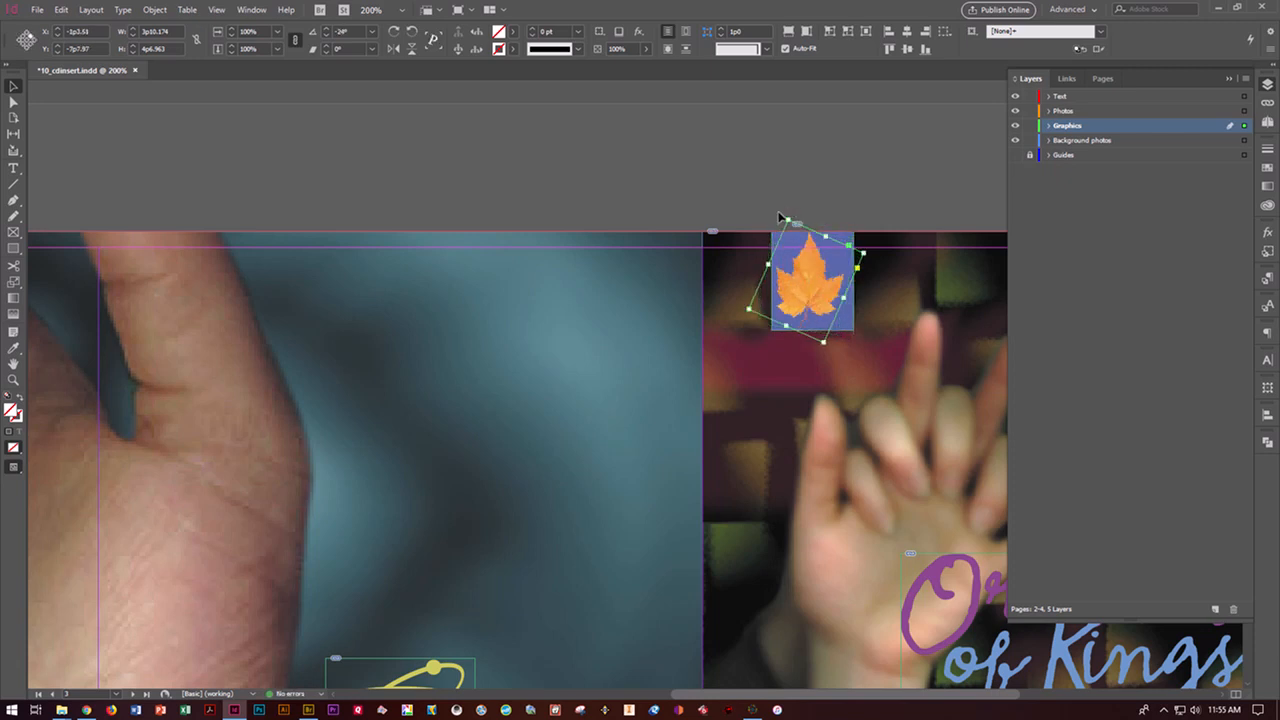
{"action": "left_click_drag", "start_coordinate": [785, 216], "coordinate": [812, 211]}
{"action": "left_click_drag", "start_coordinate": [831, 303], "coordinate": [841, 306]}
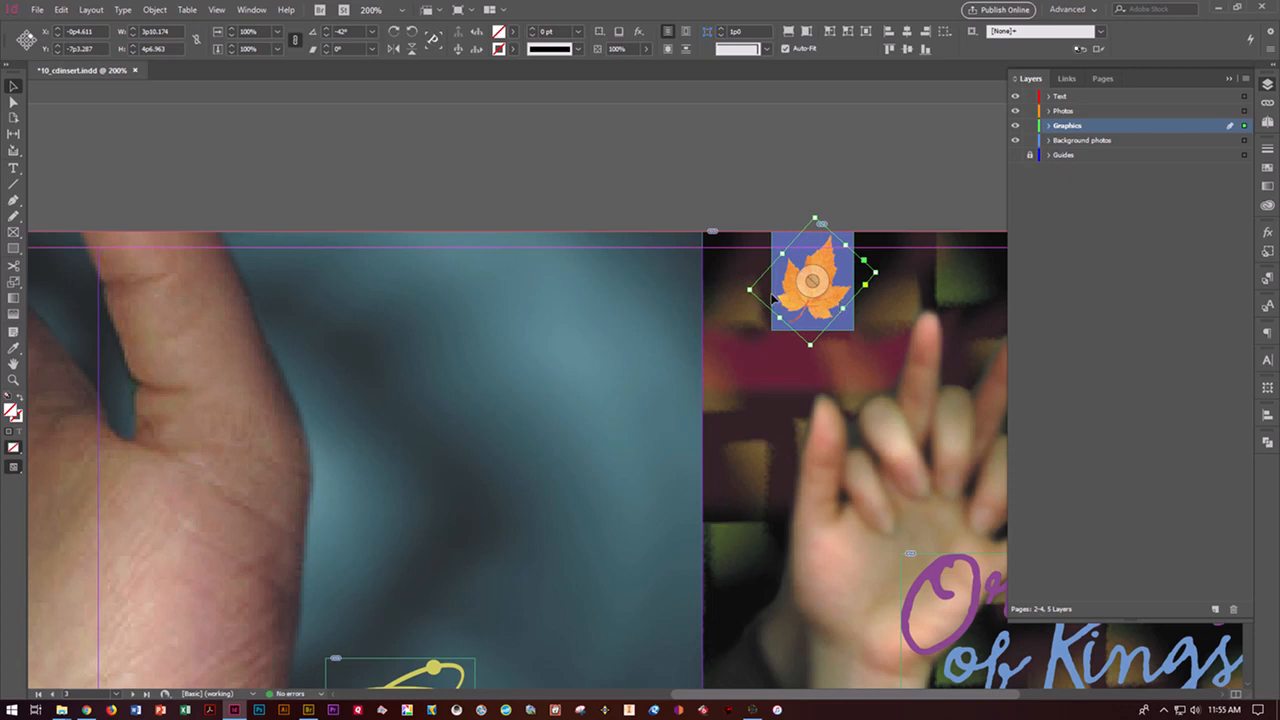
- Deselect the leaf, preview the layout without guides and frame edges, and look over both spreads of the CD insert
{"action": "left_click", "coordinate": [654, 199]}
{"action": "key", "text": "ctrl+minus"}
{"action": "key", "text": "ctrl+minus"}
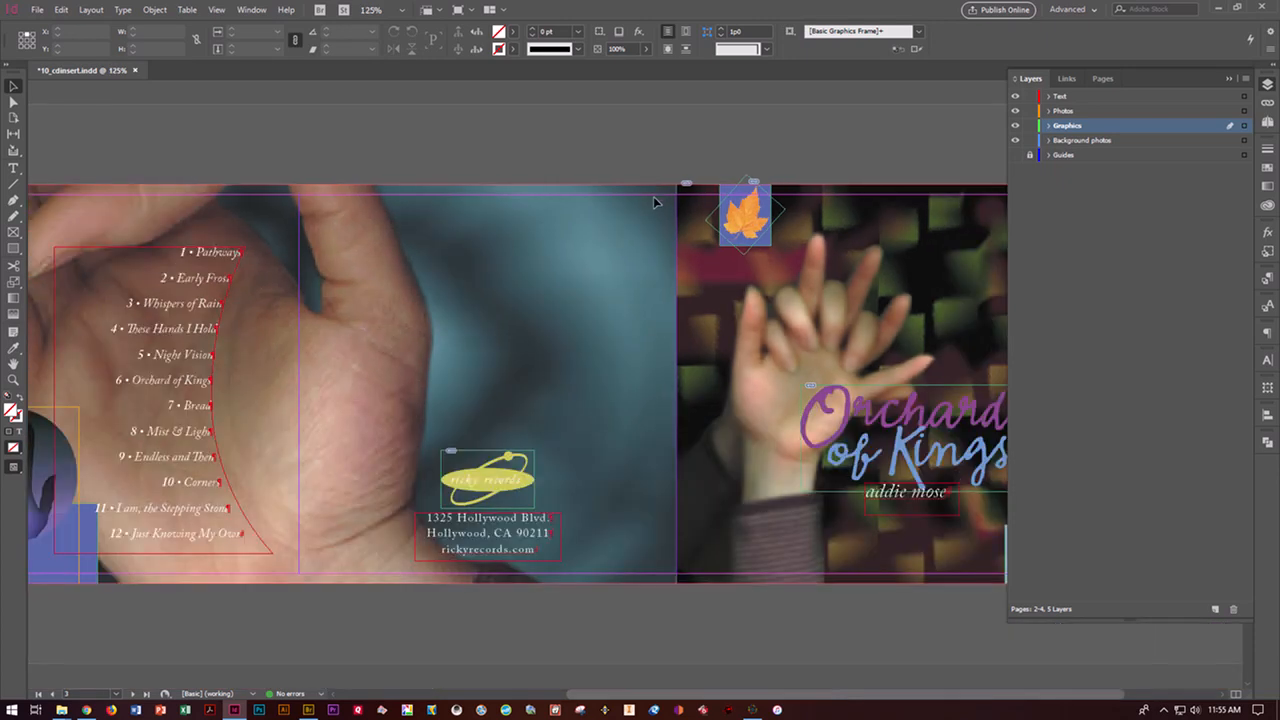
{"action": "left_click", "coordinate": [1229, 78]}
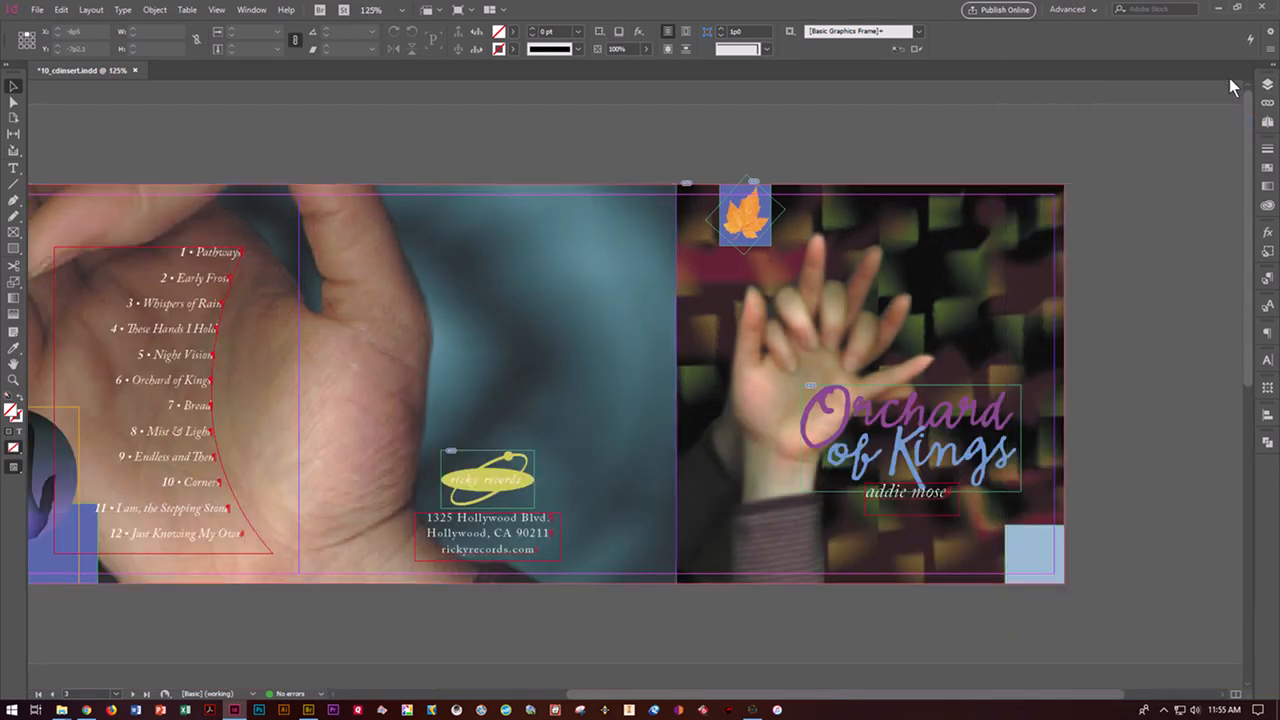
{"action": "key", "text": "w"}
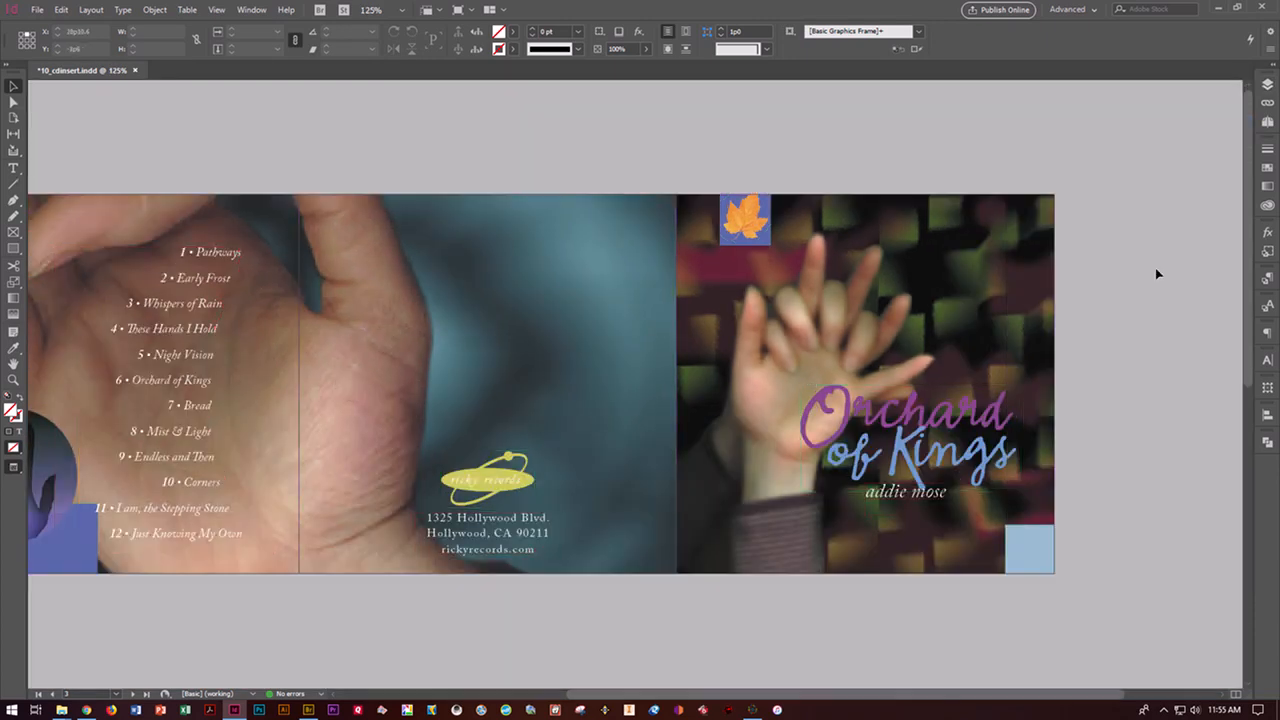
{"action": "left_click_drag", "start_coordinate": [803, 693], "coordinate": [727, 692]}
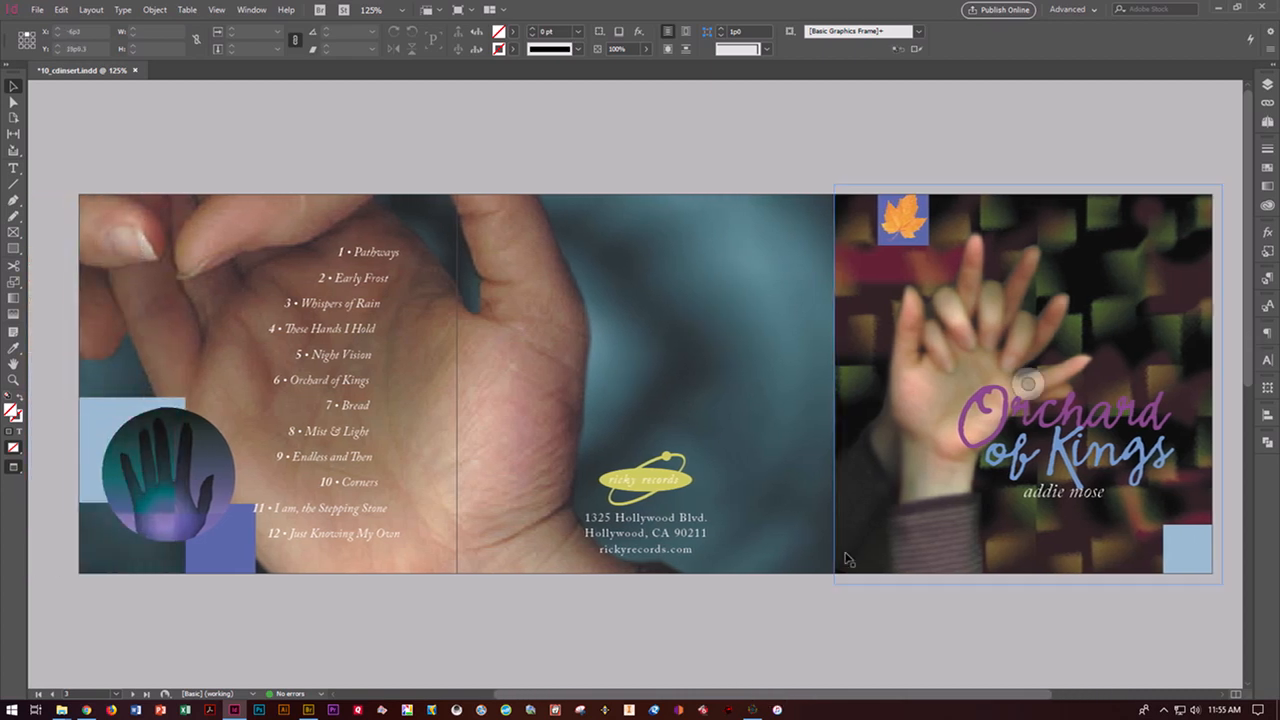
{"action": "scroll", "coordinate": [851, 552], "scroll_direction": "down", "scroll_amount": 10}
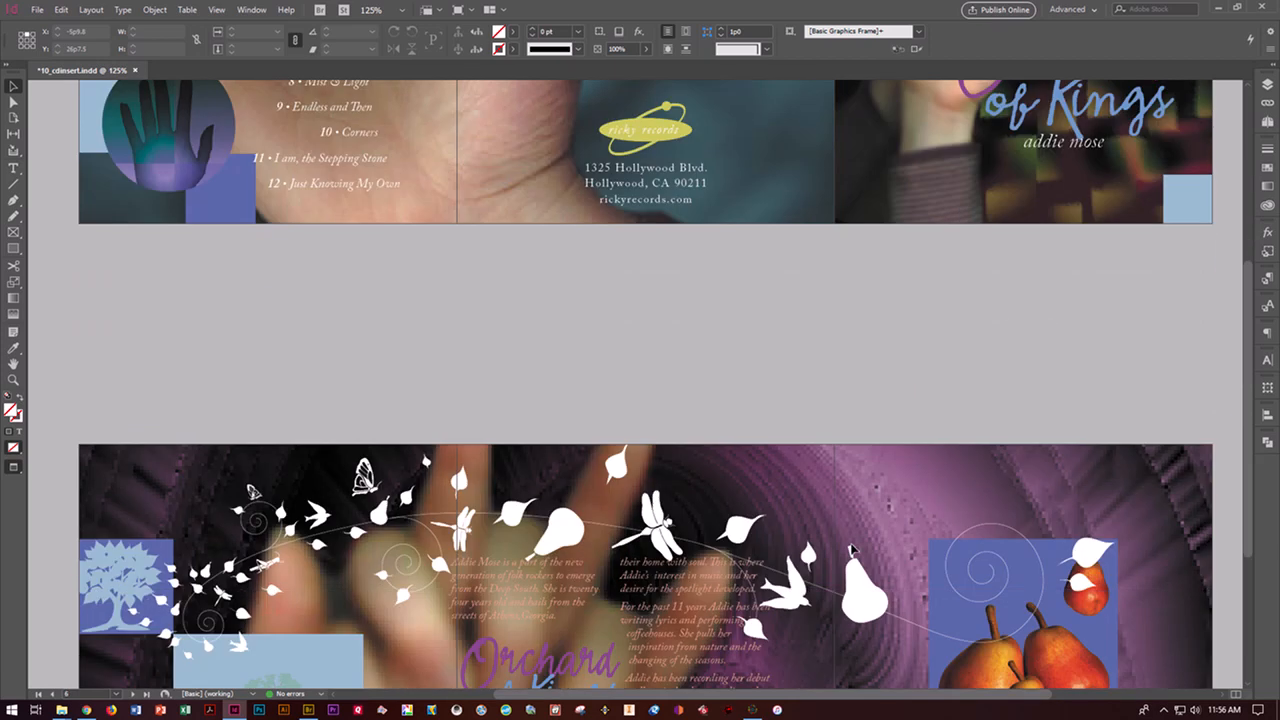
{"action": "scroll", "coordinate": [851, 549], "scroll_direction": "down", "scroll_amount": 1}
{"action": "scroll", "coordinate": [851, 549], "scroll_direction": "up", "scroll_amount": 3}
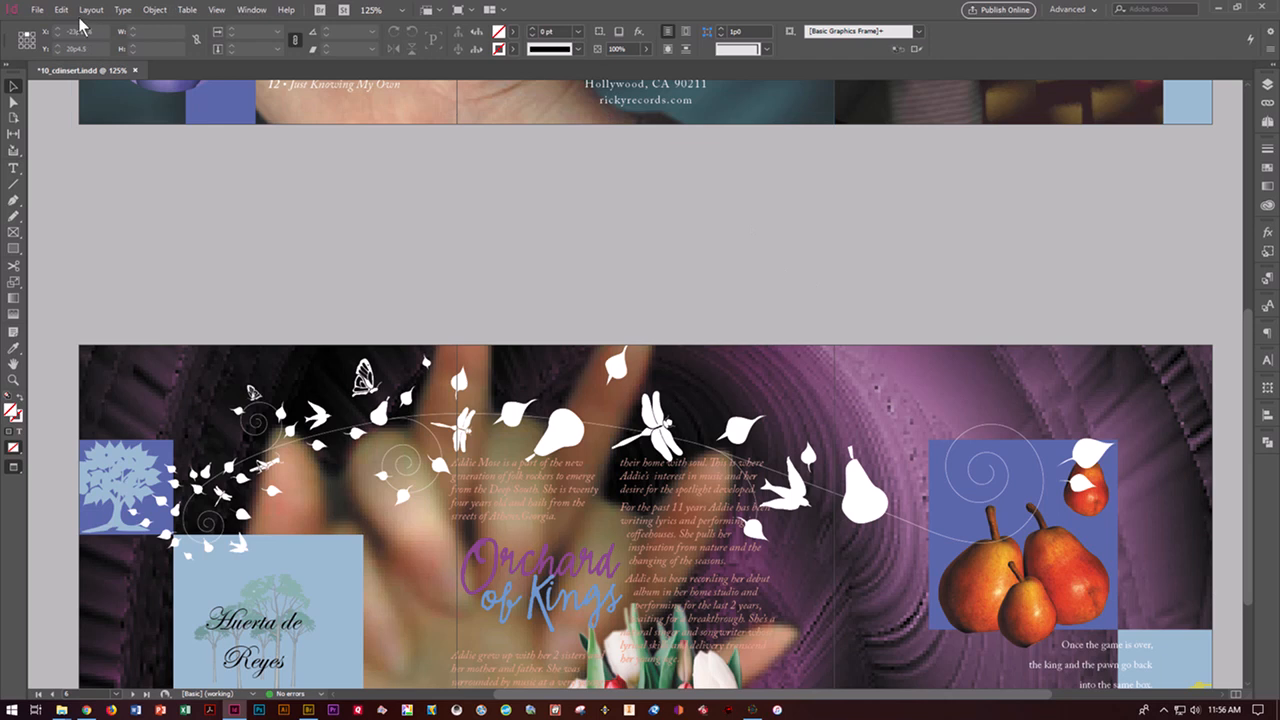
- Start packaging the entire CD insert publication and save the document so the packaging can continue
{"action": "left_click", "coordinate": [39, 11]}
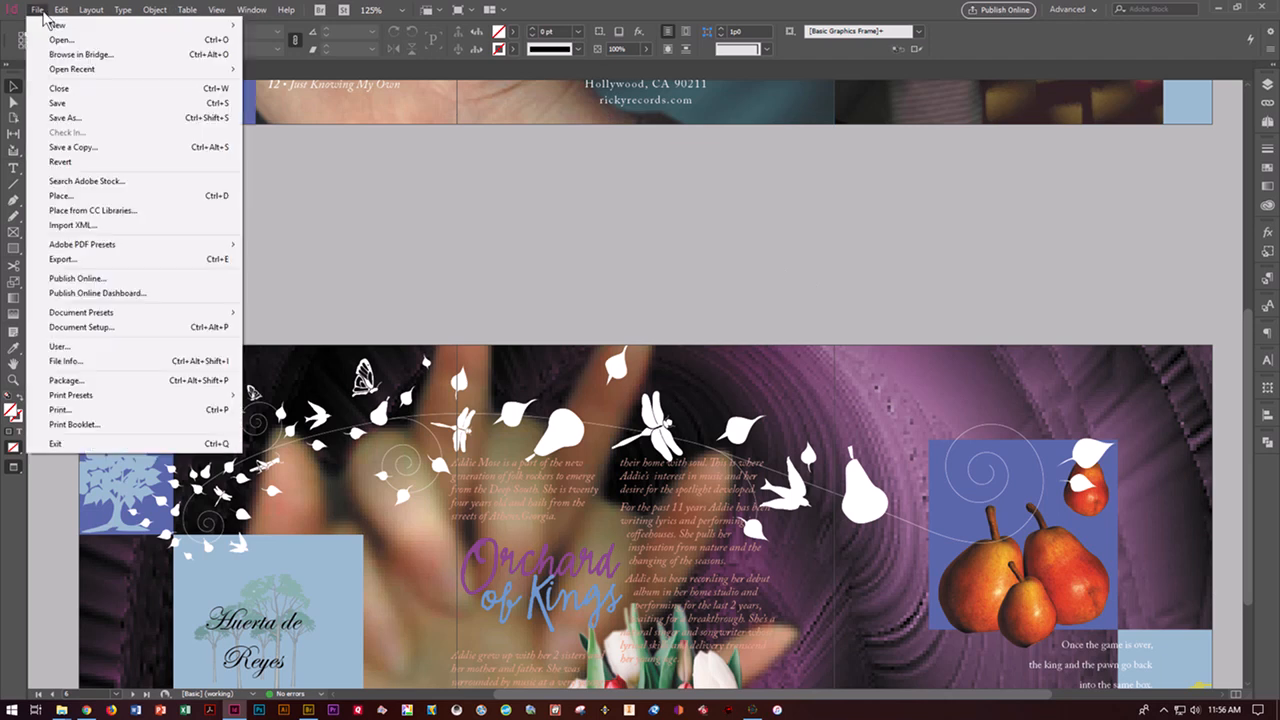
{"action": "left_click", "coordinate": [100, 381]}
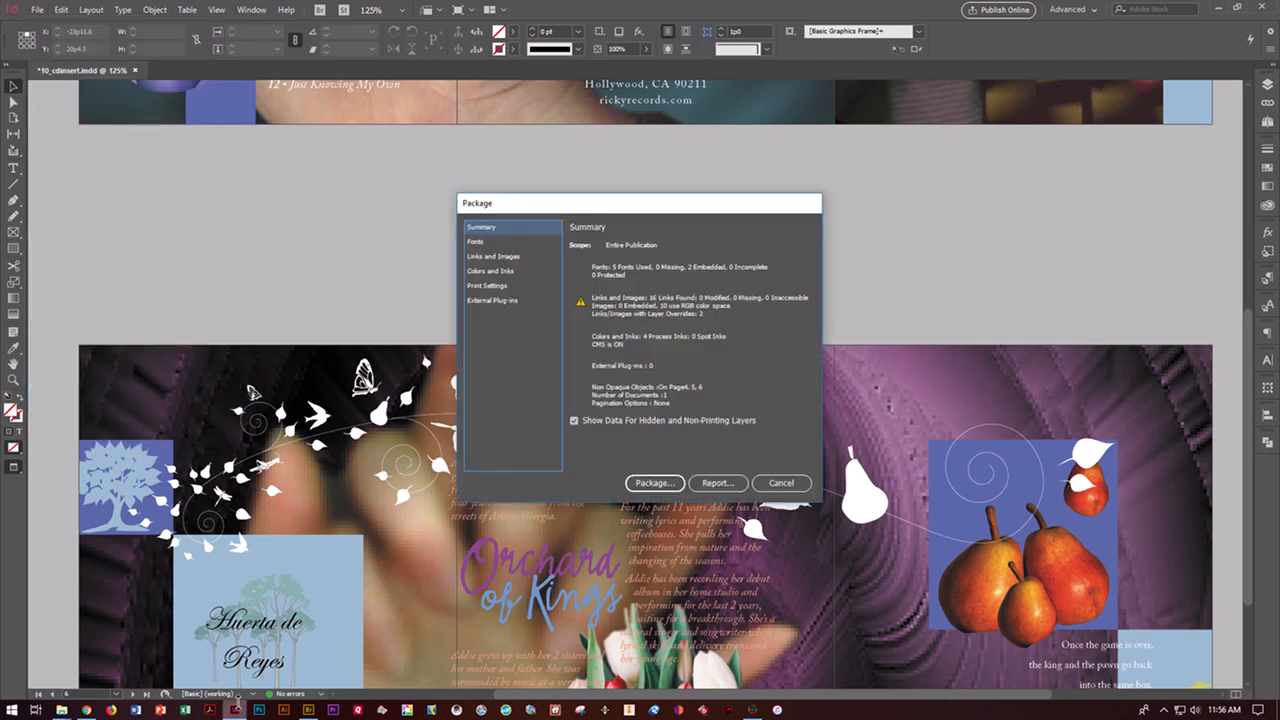
{"action": "left_click", "coordinate": [660, 483]}
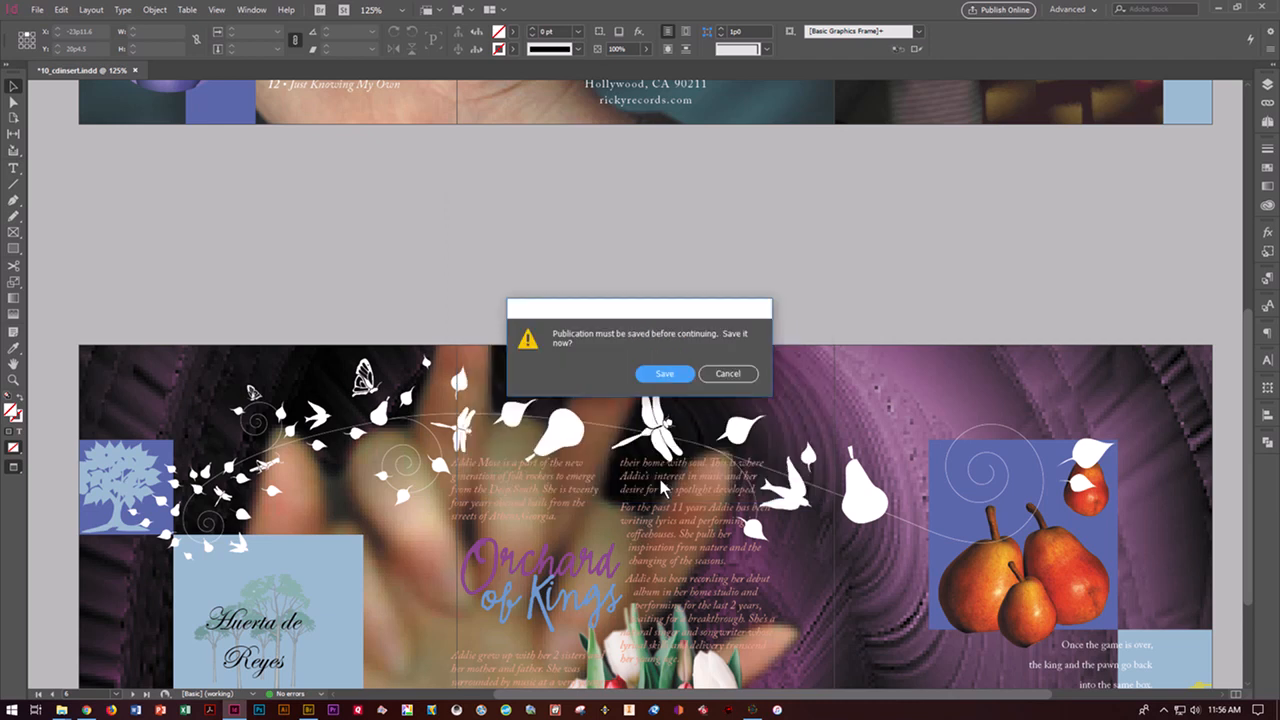
{"action": "left_click", "coordinate": [675, 378]}
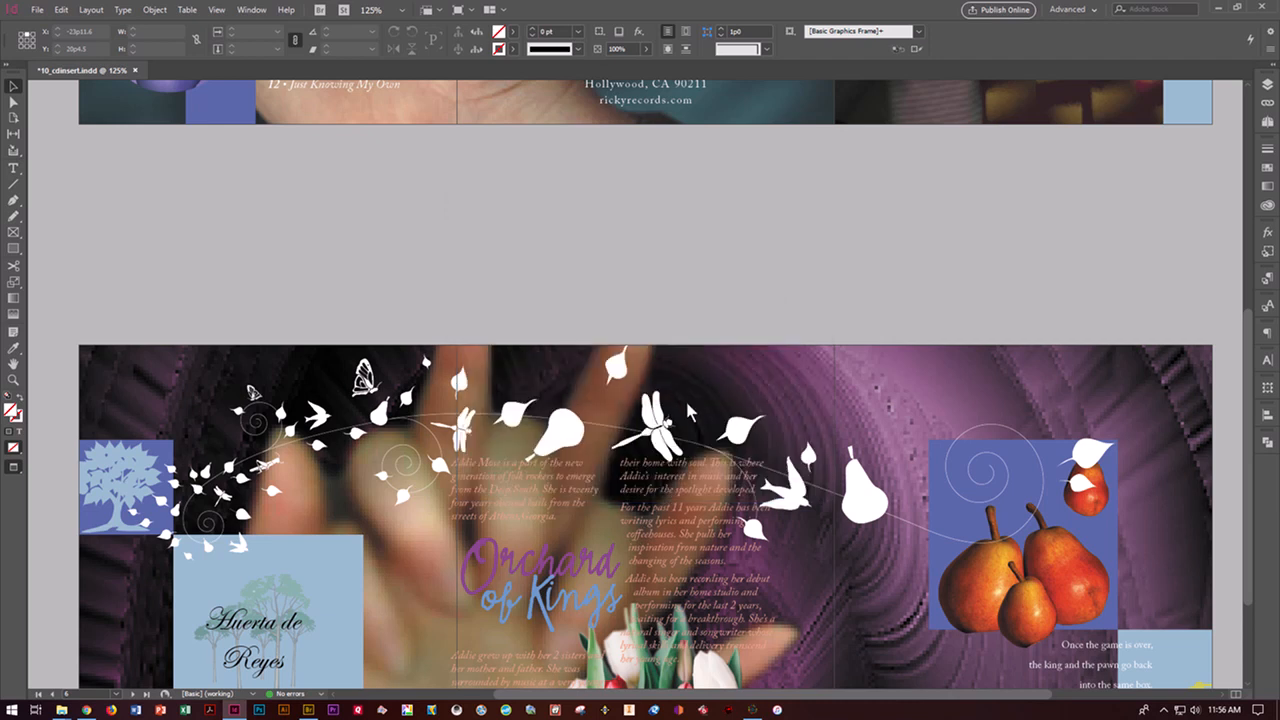
- Package the publication with fonts, linked graphics, IDML and a High Quality Print PDF into a folder named with the surname plus "IN CIAB CH 10 PACKAGED"
{"action": "left_click", "coordinate": [781, 253]}
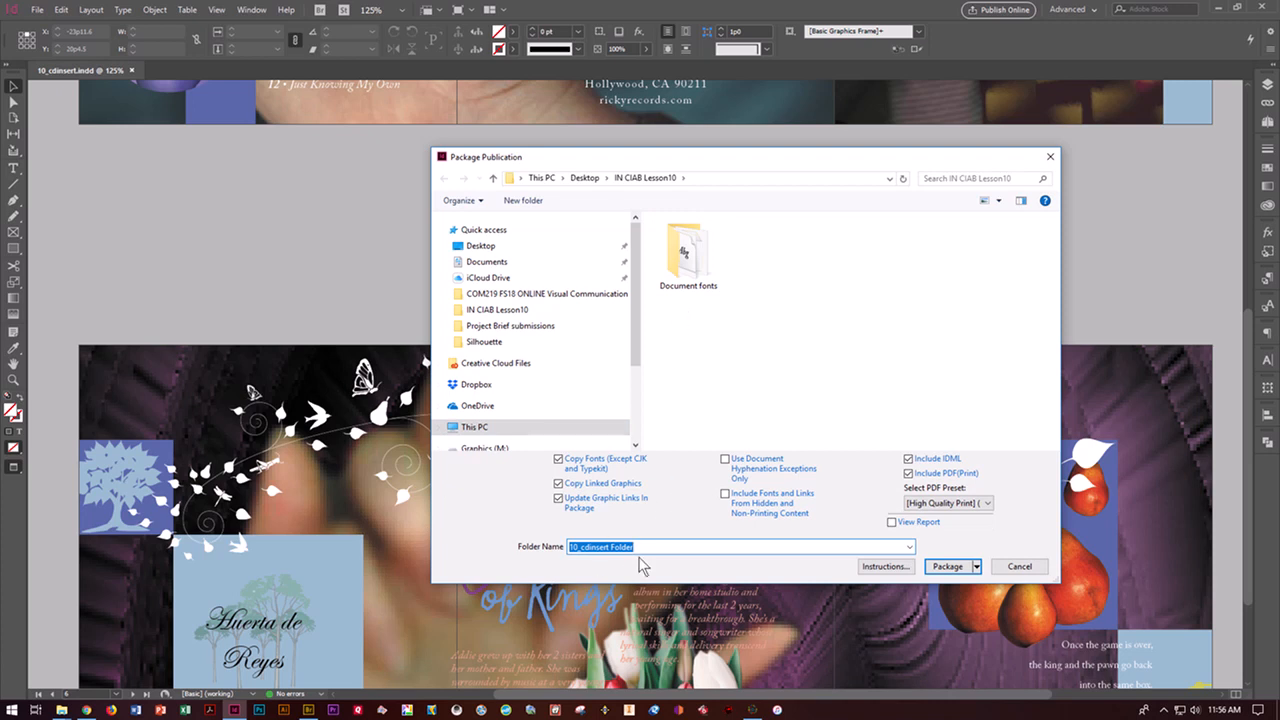
{"action": "type", "text": "DOSER IN CIAB CH 10 PACKAGED"}
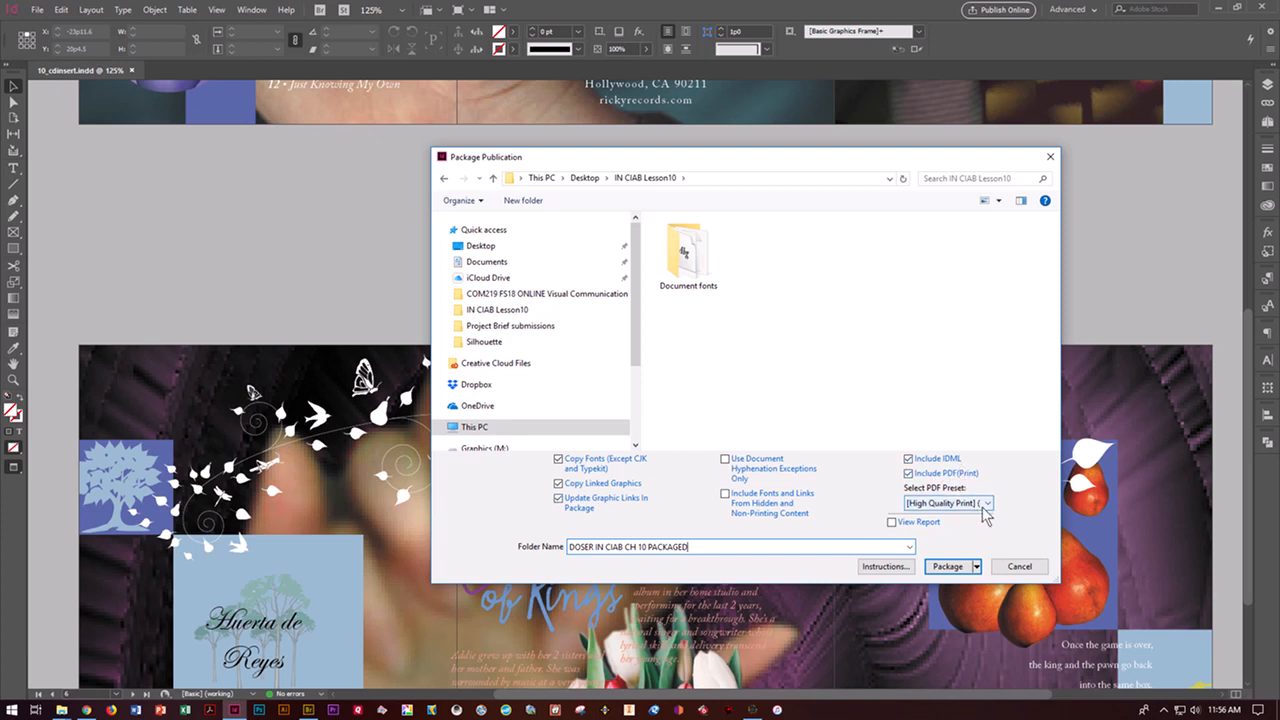
{"action": "left_click", "coordinate": [948, 566]}
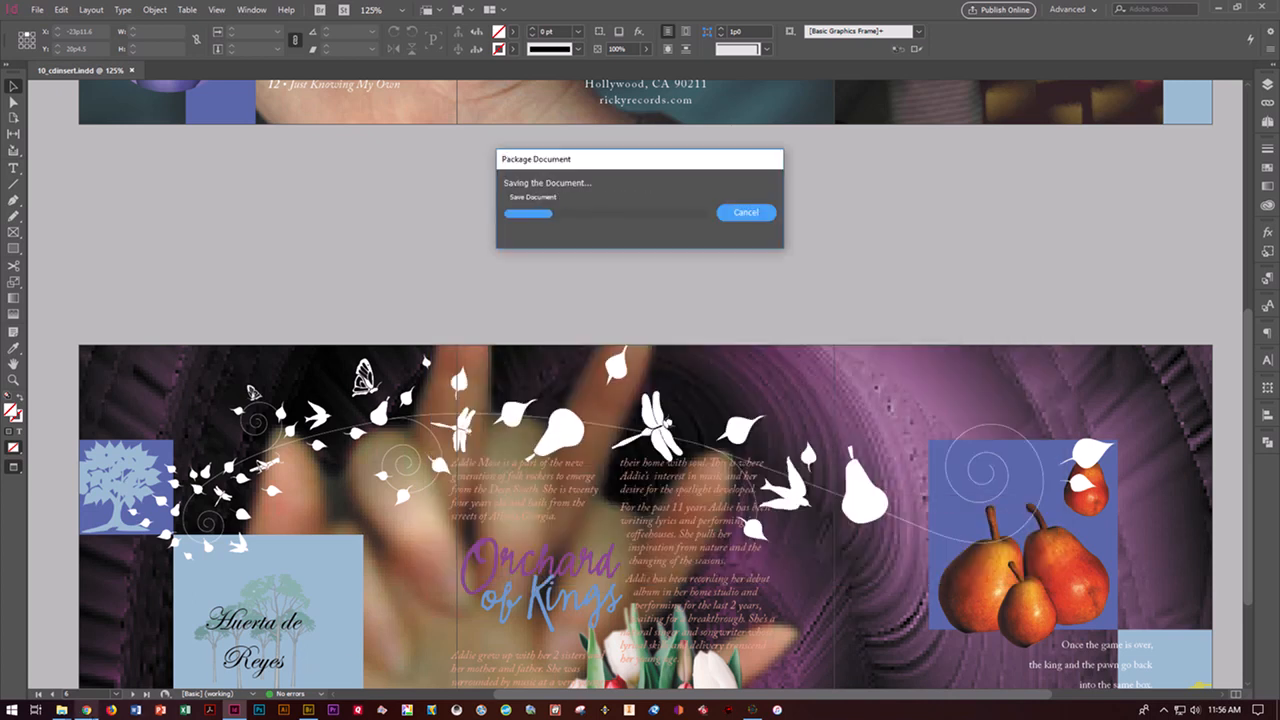
- Switch to File Explorer and compress the packaged CH 10 folder inside IN CIAB Lesson10 into a zip file
{"action": "mouse_move", "coordinate": [66, 711]}
{"action": "left_click", "coordinate": [50, 655]}
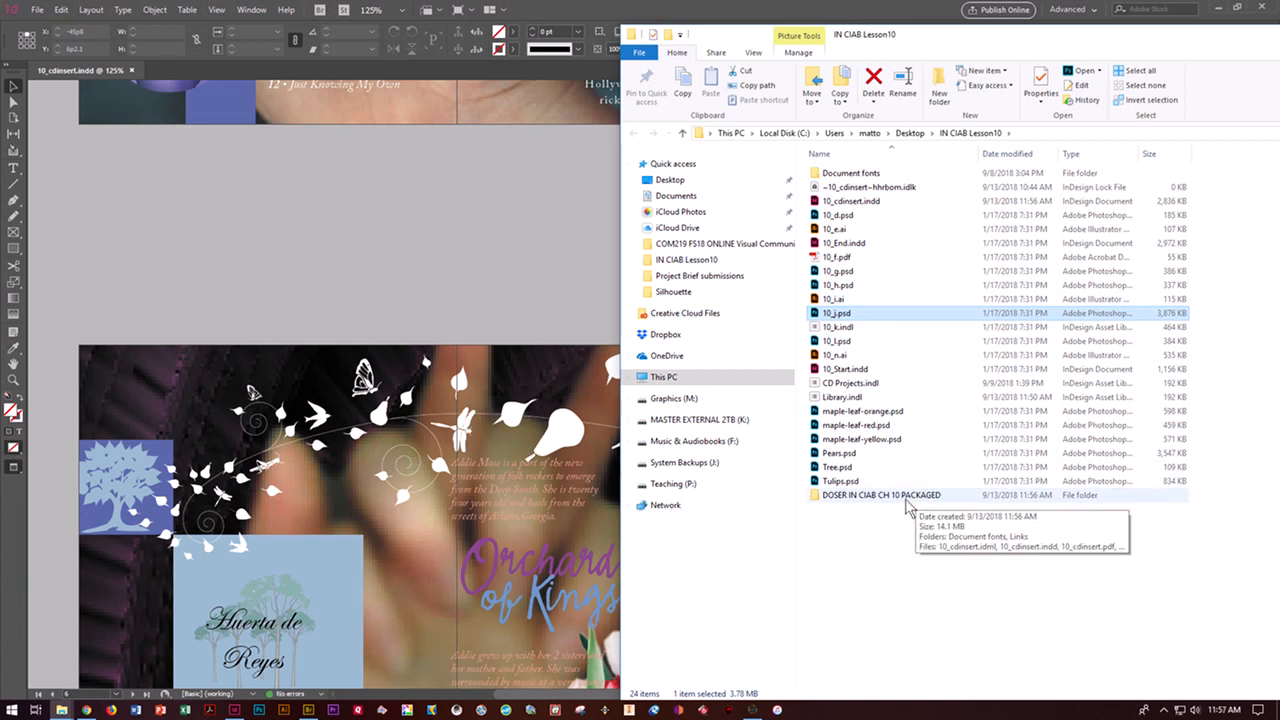
{"action": "left_click", "coordinate": [910, 505]}
{"action": "double_click", "coordinate": [906, 500]}
{"action": "right_click", "coordinate": [905, 497]}
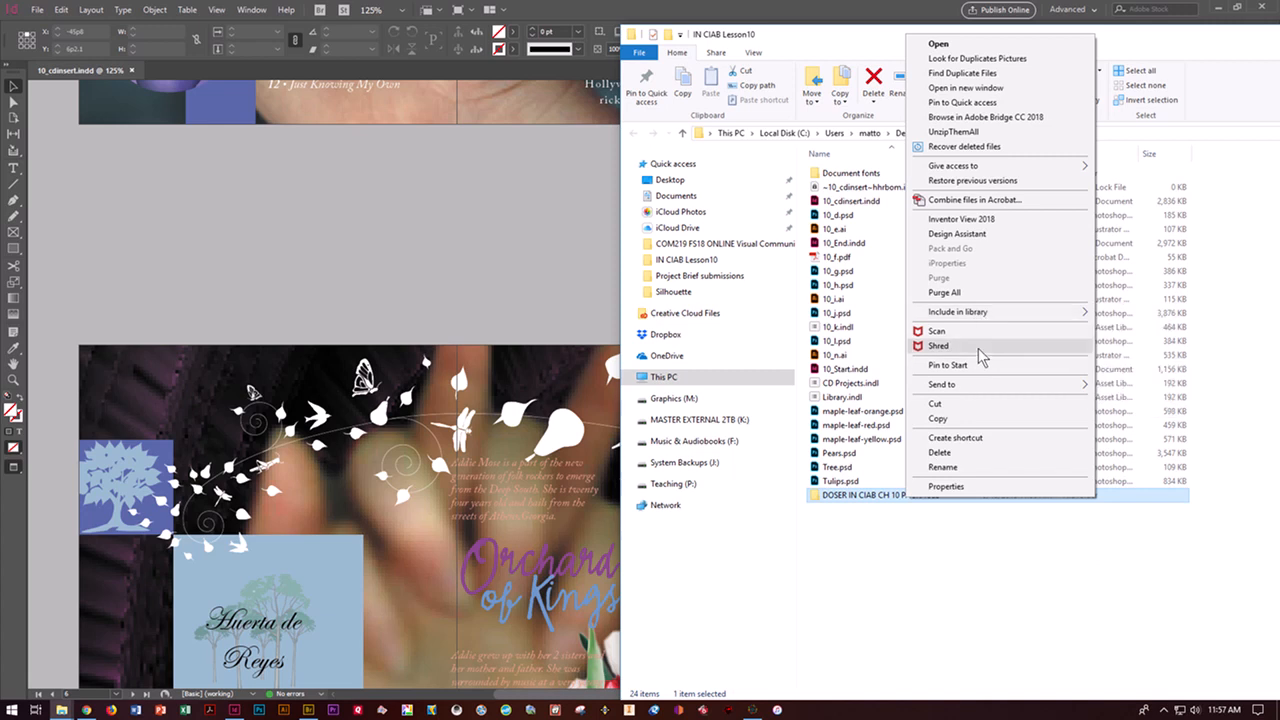
{"action": "mouse_move", "coordinate": [978, 387]}
{"action": "left_click", "coordinate": [1130, 400]}
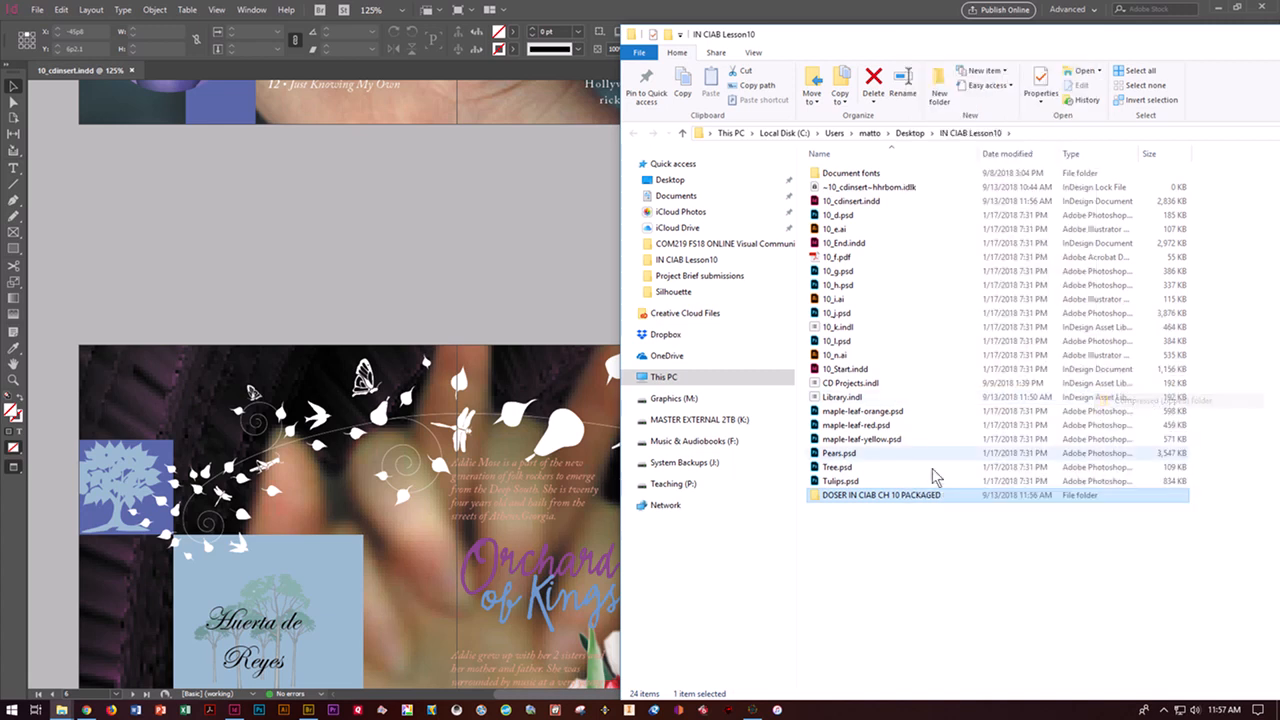